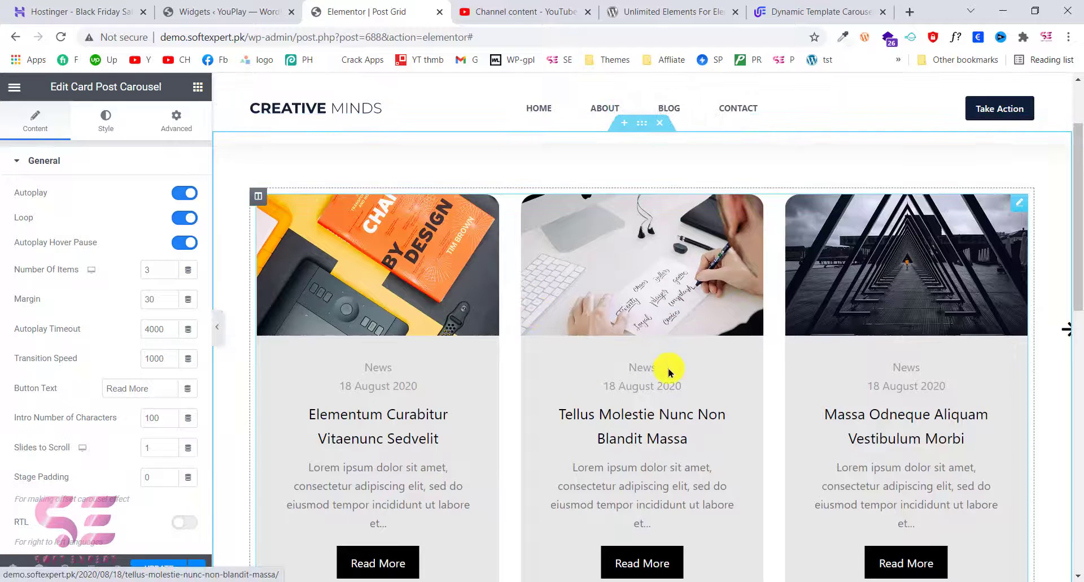
Page through the slides of the card post carousel in the Elementor editor
scroll(696, 479, "down", 1)
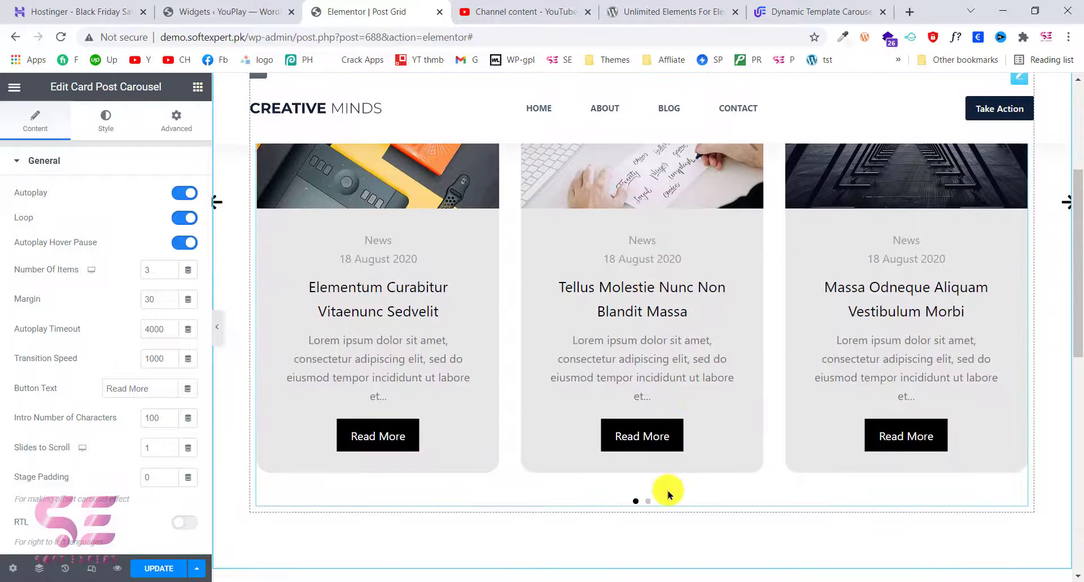
left_click(648, 501)
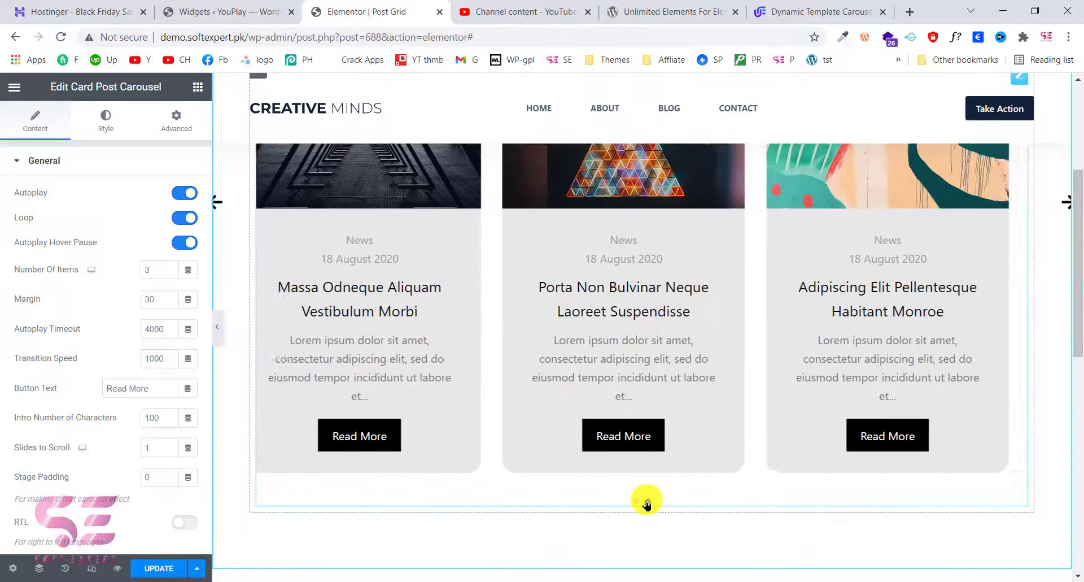
scroll(769, 399, "up", 2)
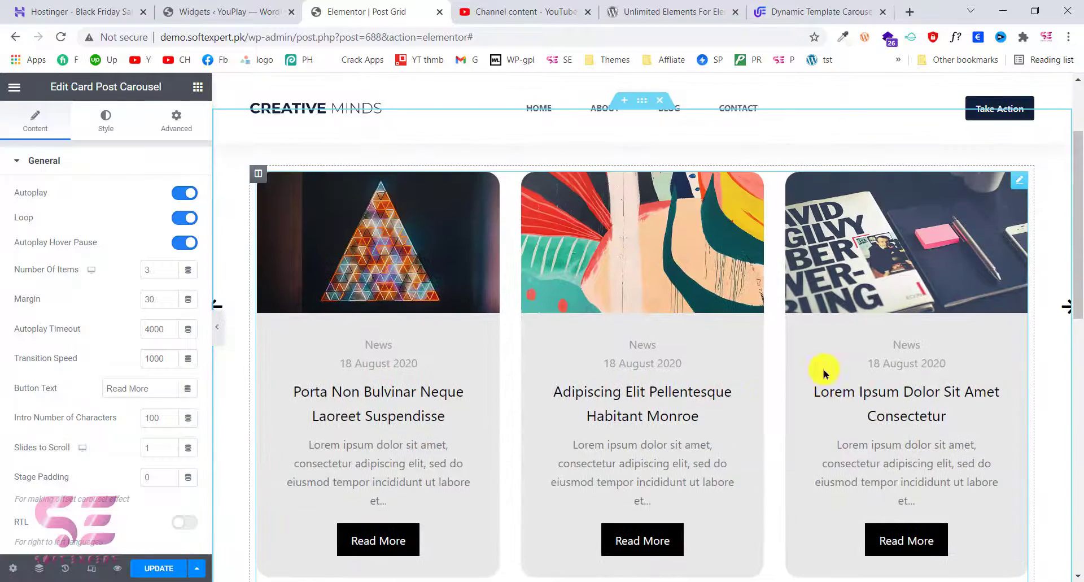
left_click(1062, 315)
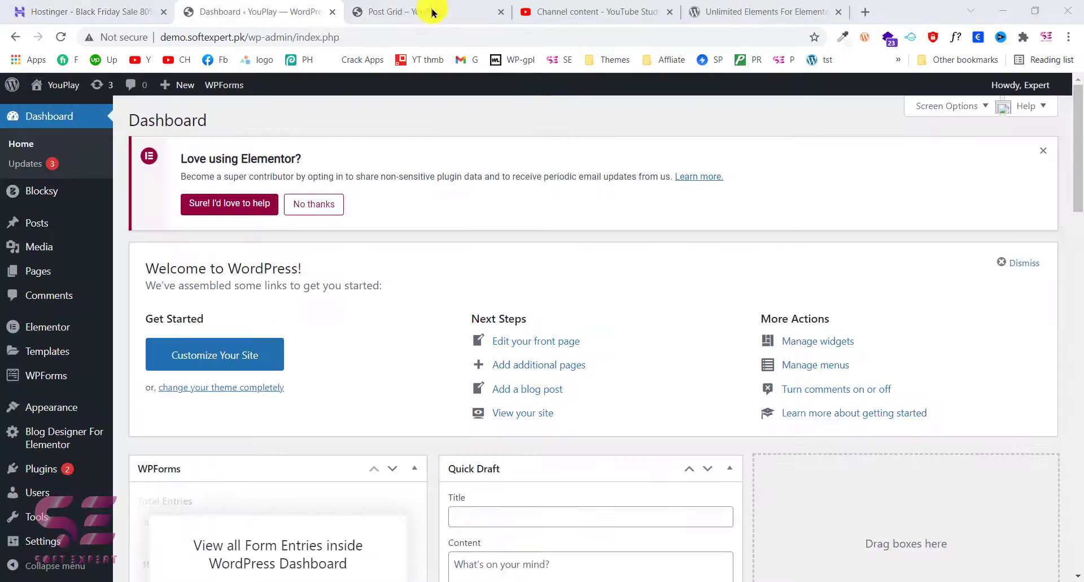
Switch to the published Post Grid page and look over its rows of post cards
left_click(425, 12)
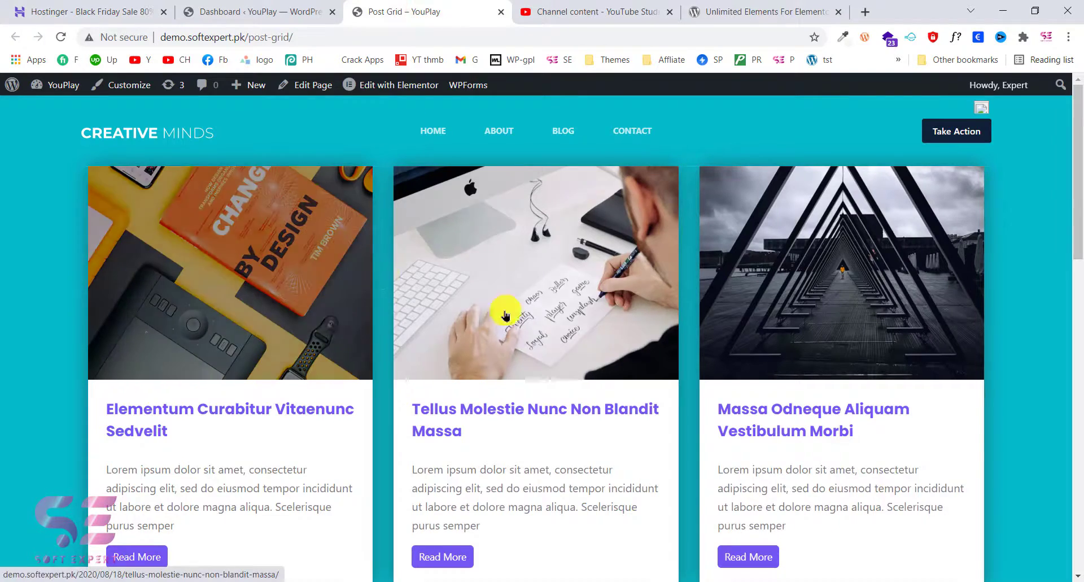
scroll(601, 322, "down", 2)
scroll(702, 350, "down", 2)
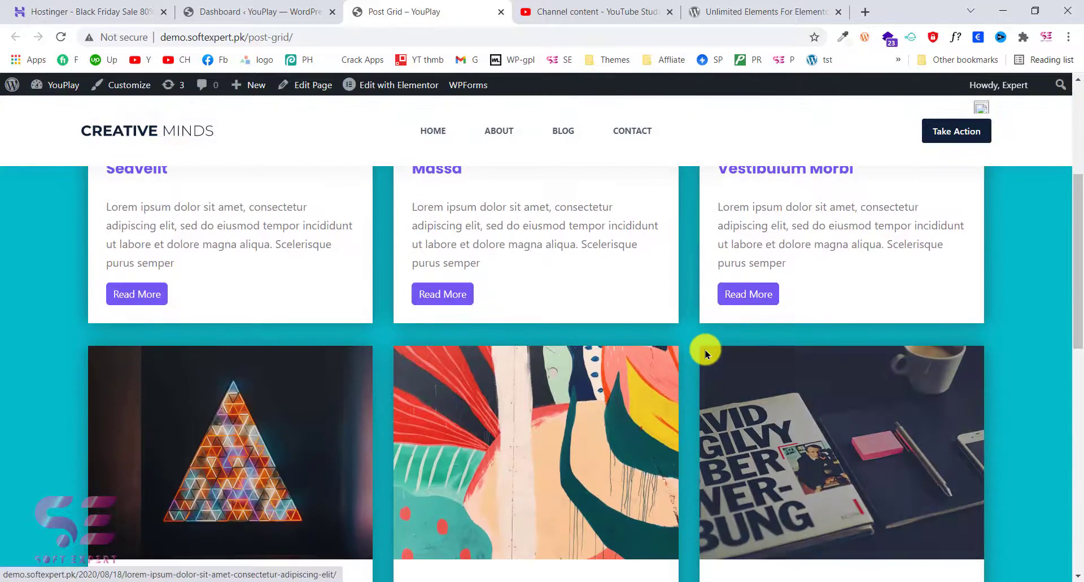
scroll(704, 351, "up", 4)
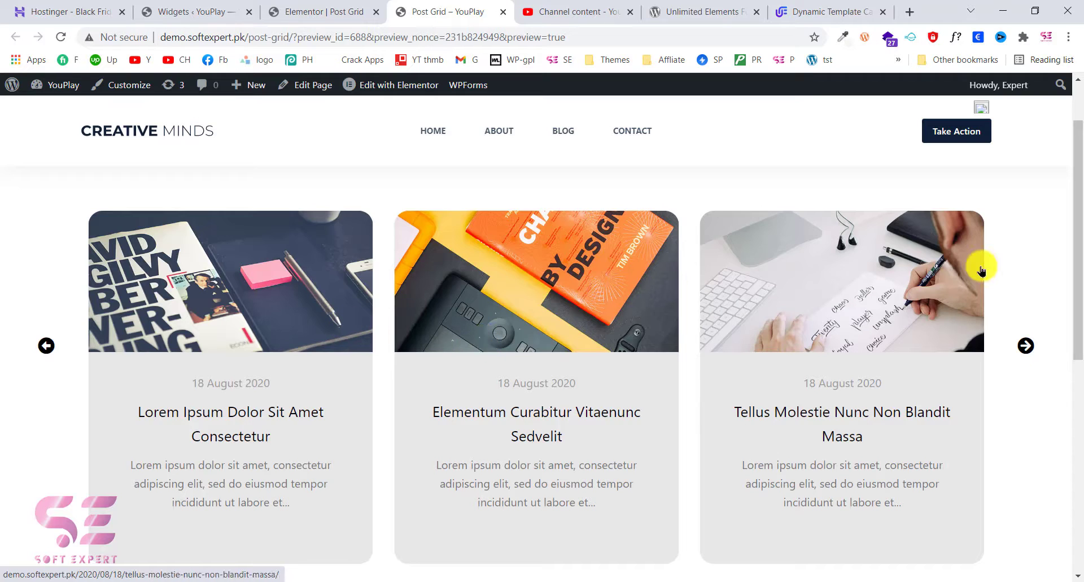
Advance the post carousel through its slides on the Post Grid preview page
left_click(1026, 346)
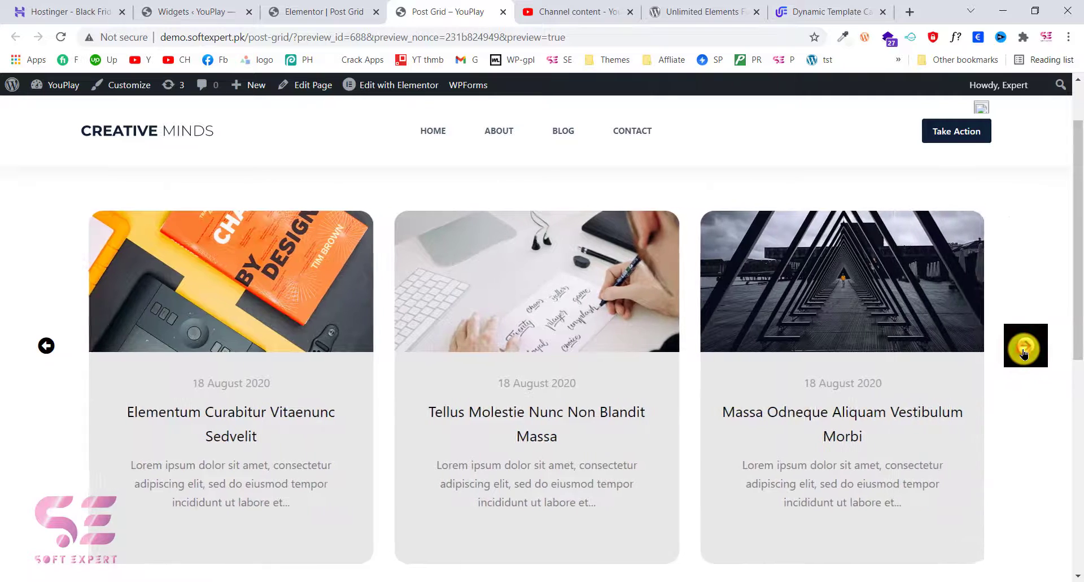
left_click(1026, 345)
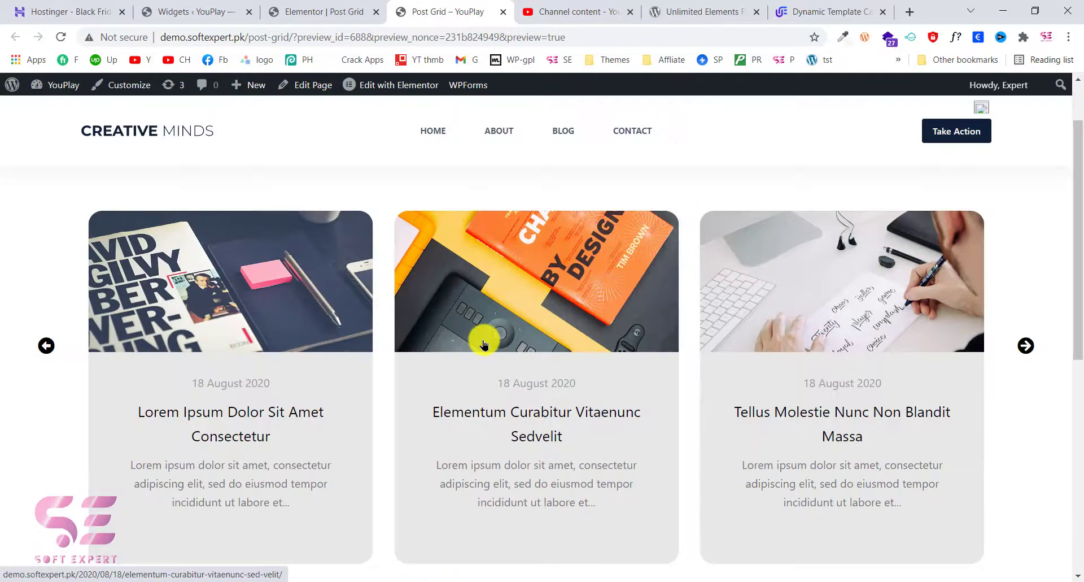
left_click(1025, 347)
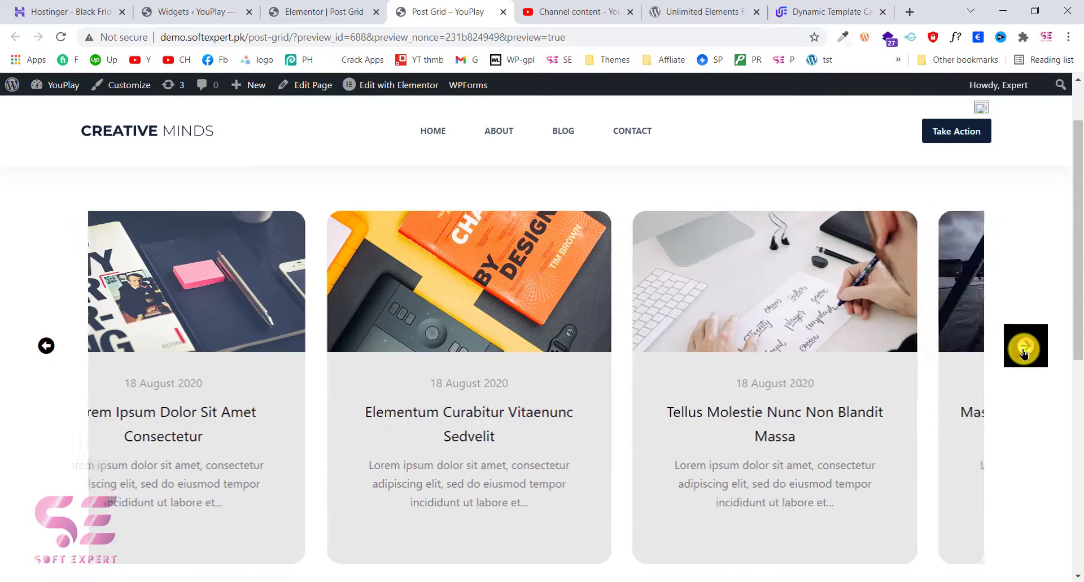
left_click(1025, 349)
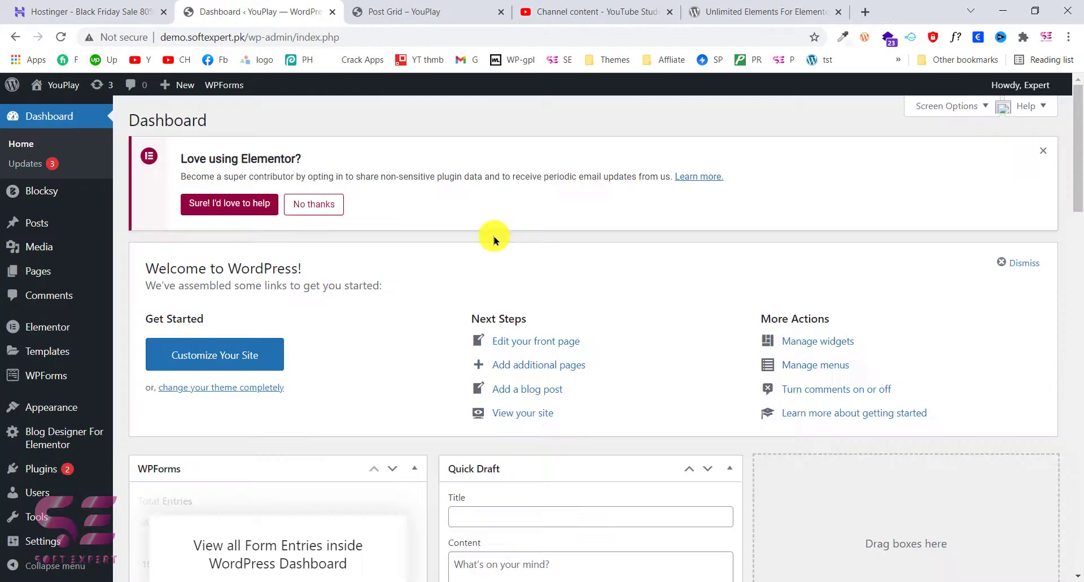
Switch to the Unlimited Elements For Elementor page on WordPress.org and read its description around the widget demo links
left_click(714, 24)
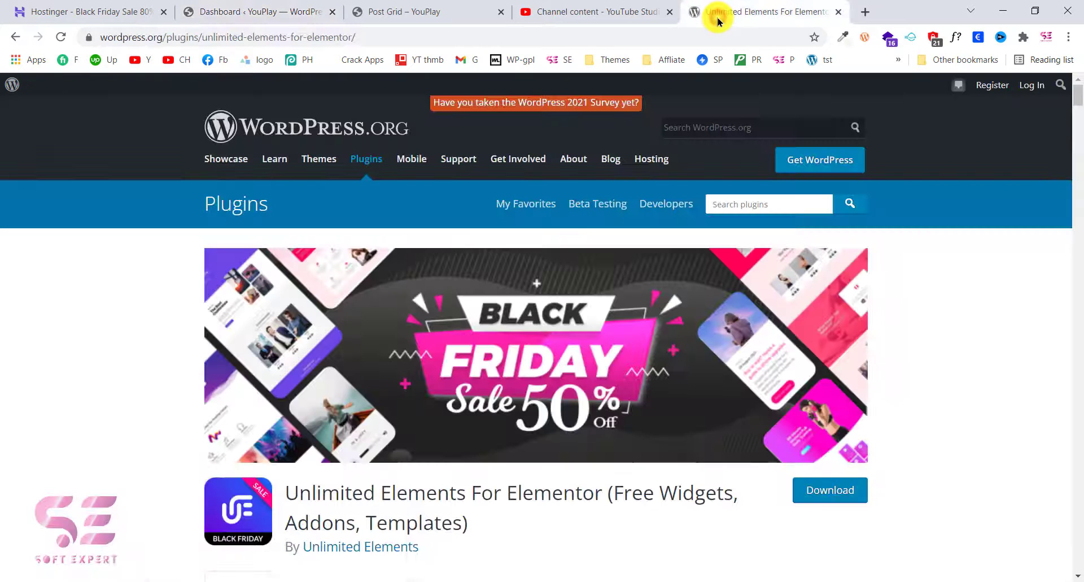
scroll(401, 403, "down", 2)
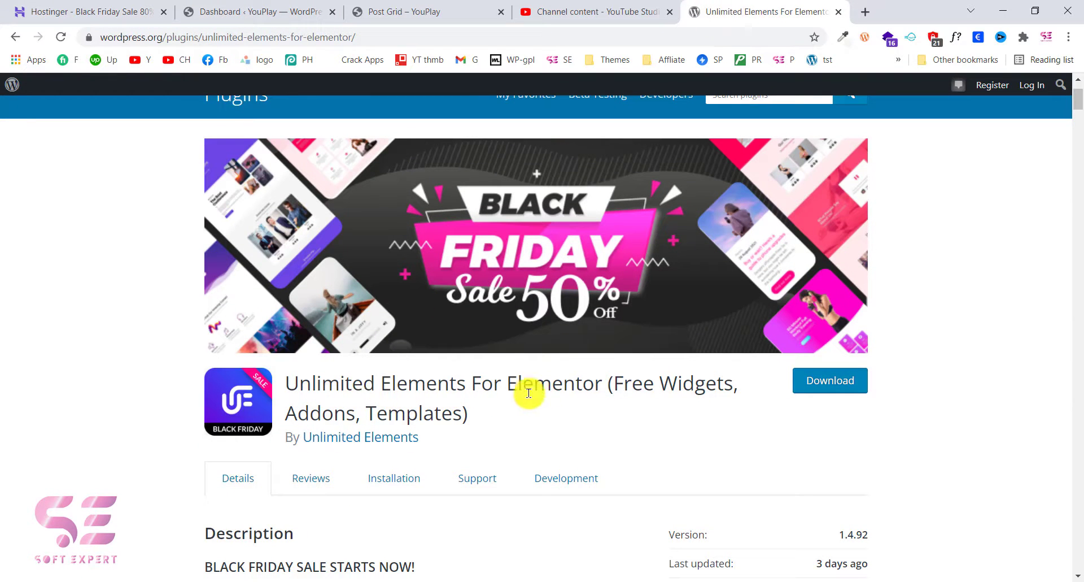
scroll(429, 407, "down", 12)
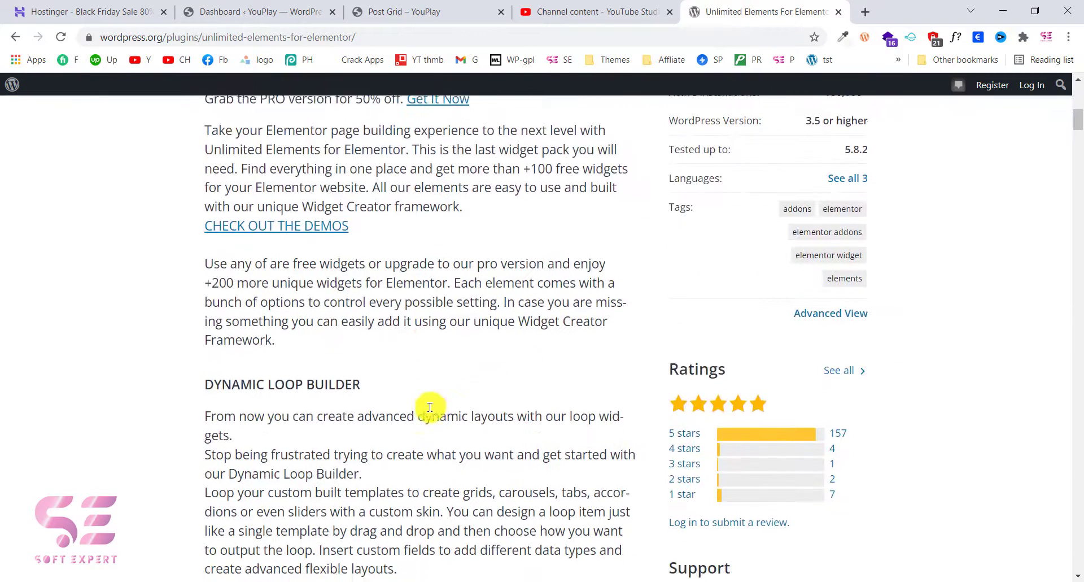
scroll(341, 341, "down", 4)
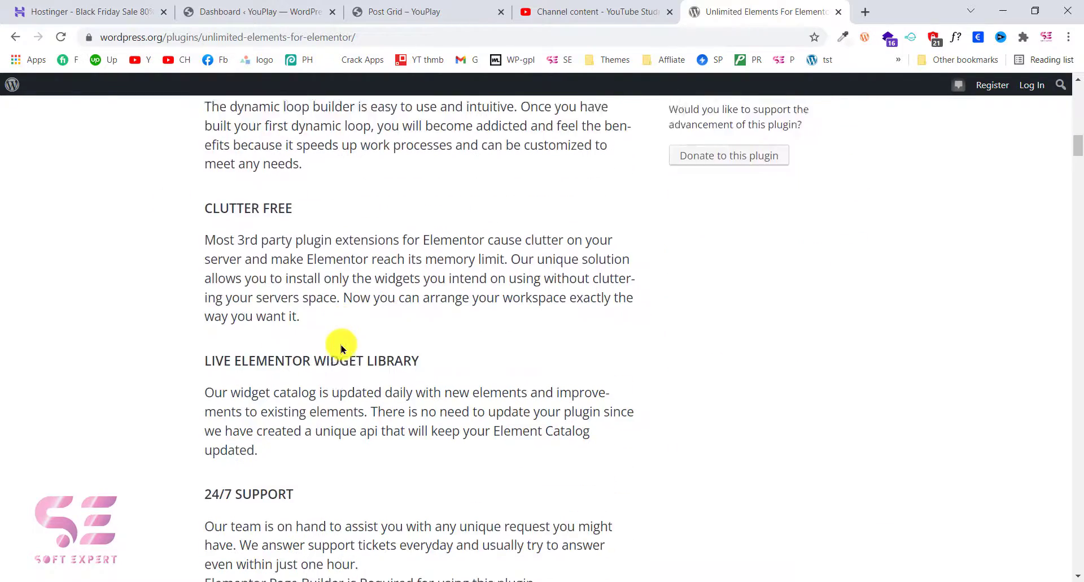
scroll(341, 346, "up", 3)
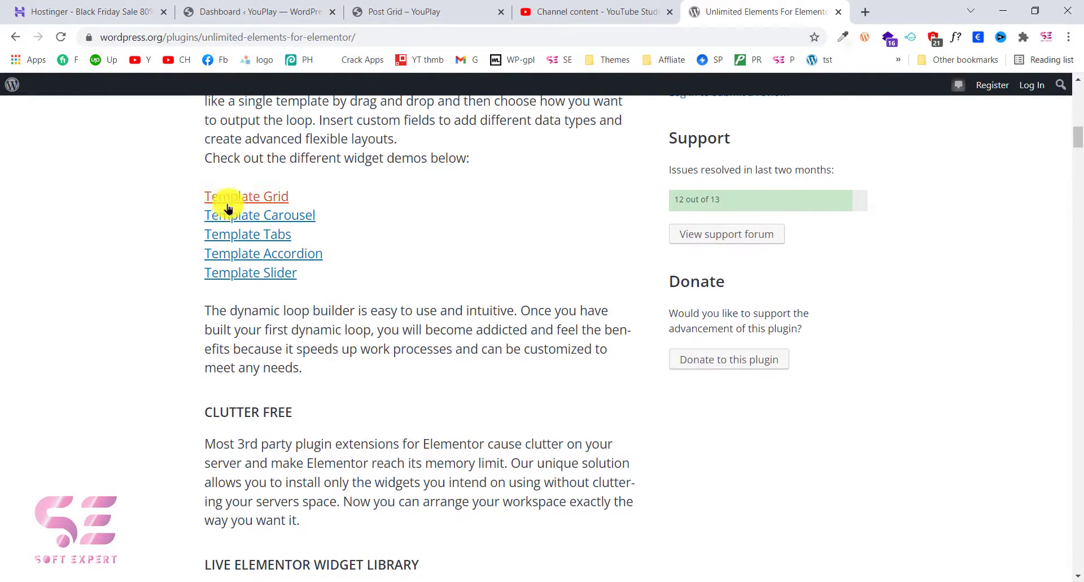
Open the Template Carousel demo in a new tab and page through its Dynamic Carousel Demo slides
right_click(269, 218)
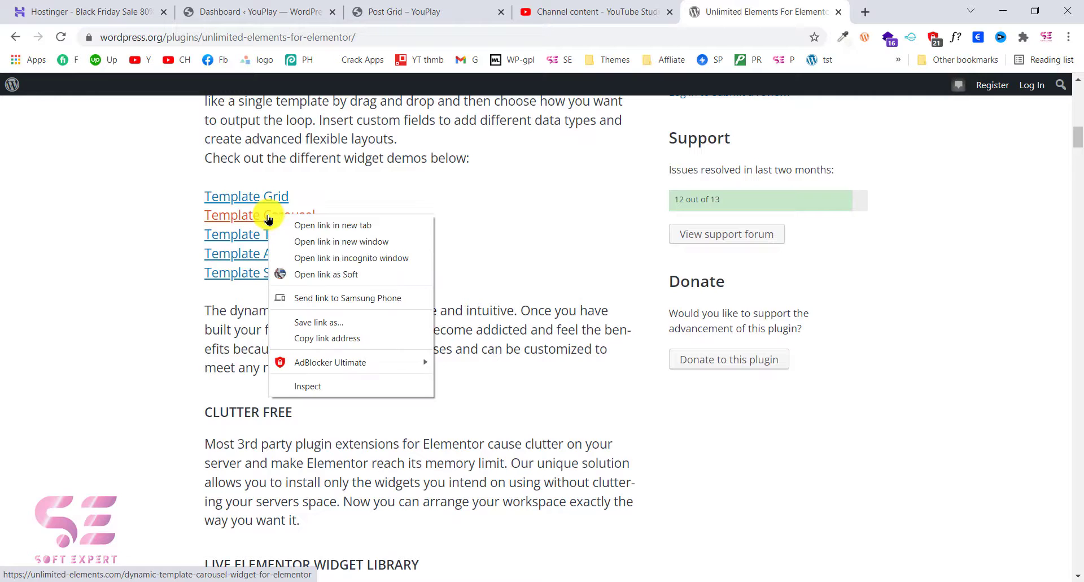
left_click(294, 229)
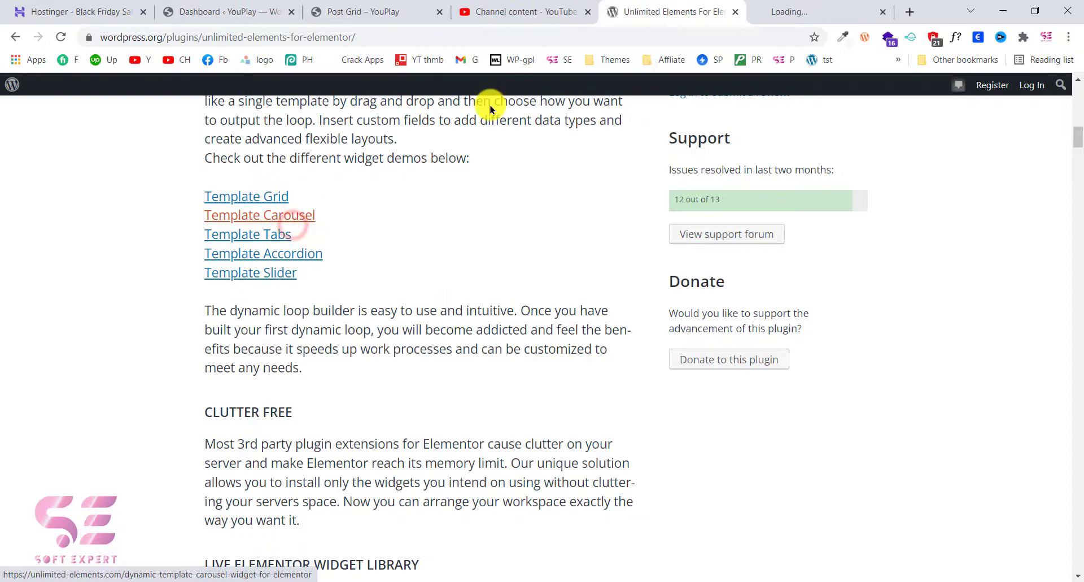
left_click(804, 4)
scroll(801, 395, "down", 9)
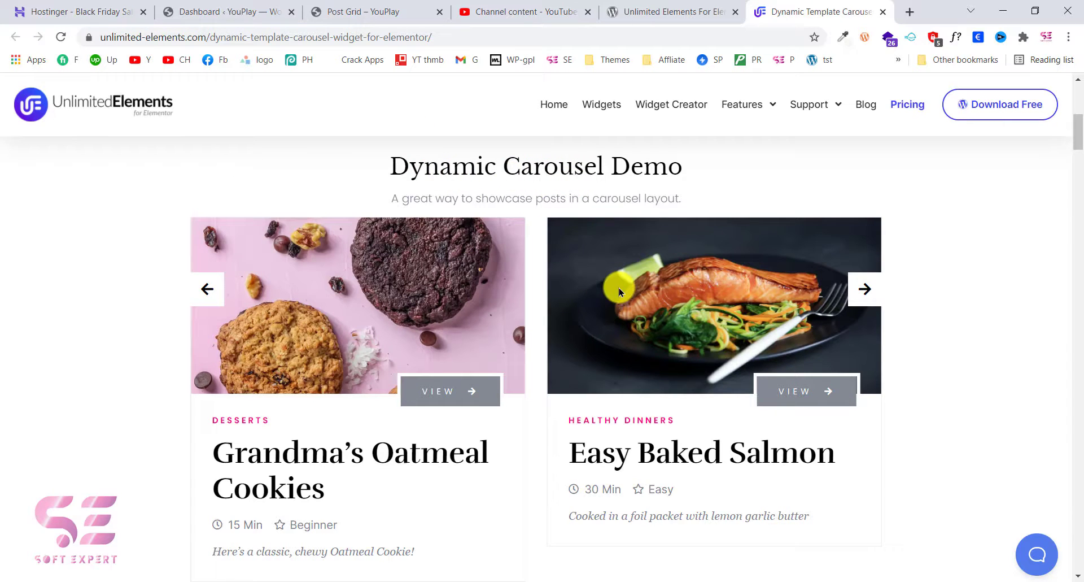
left_click(862, 290)
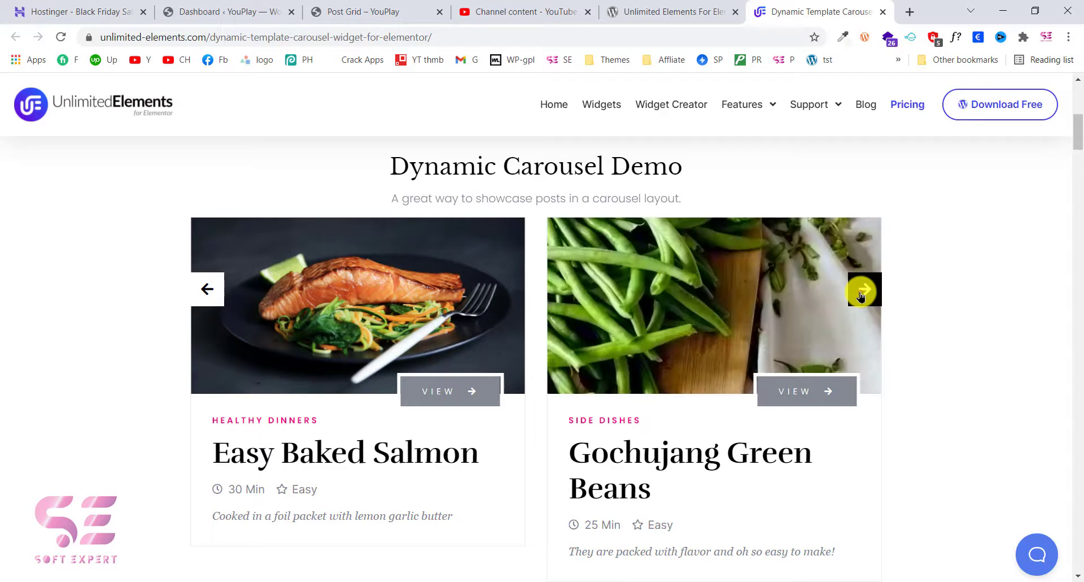
left_click(860, 291)
Page through the Flexible Design Options and Full Control carousel examples on the demo page
scroll(770, 380, "down", 10)
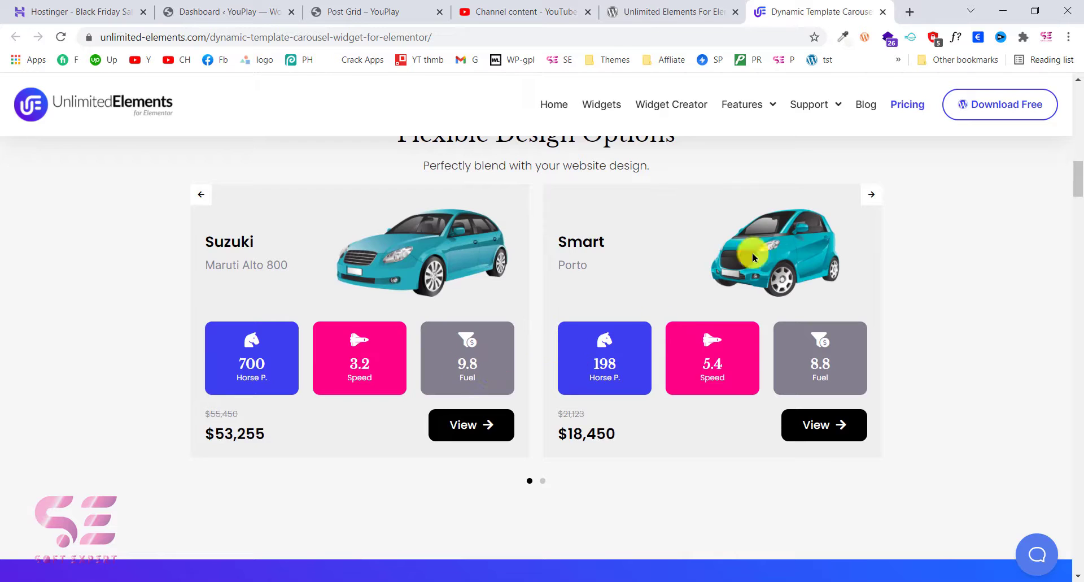
left_click(870, 196)
scroll(865, 203, "up", 1)
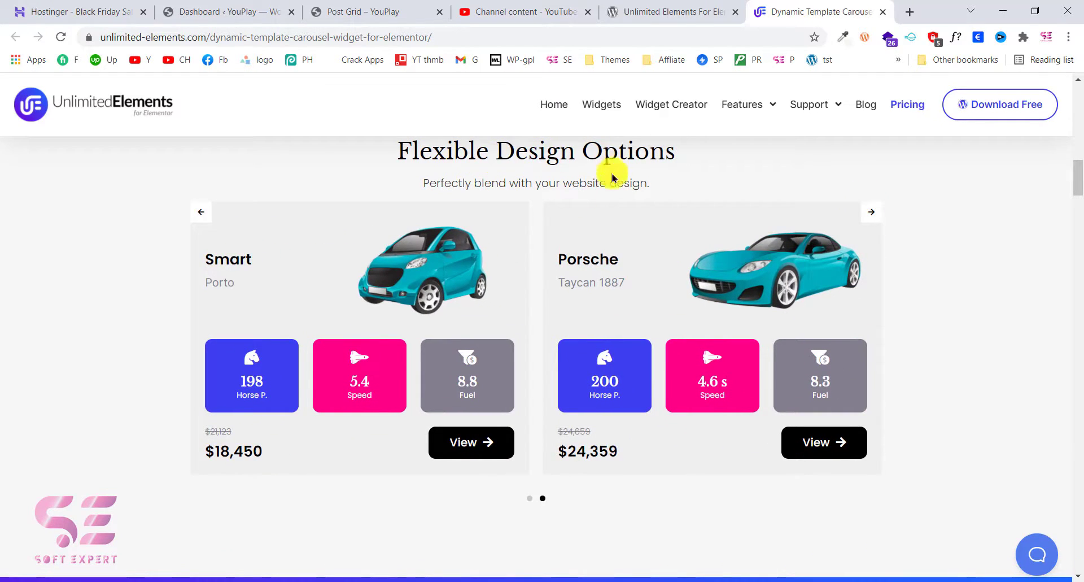
scroll(620, 339, "down", 8)
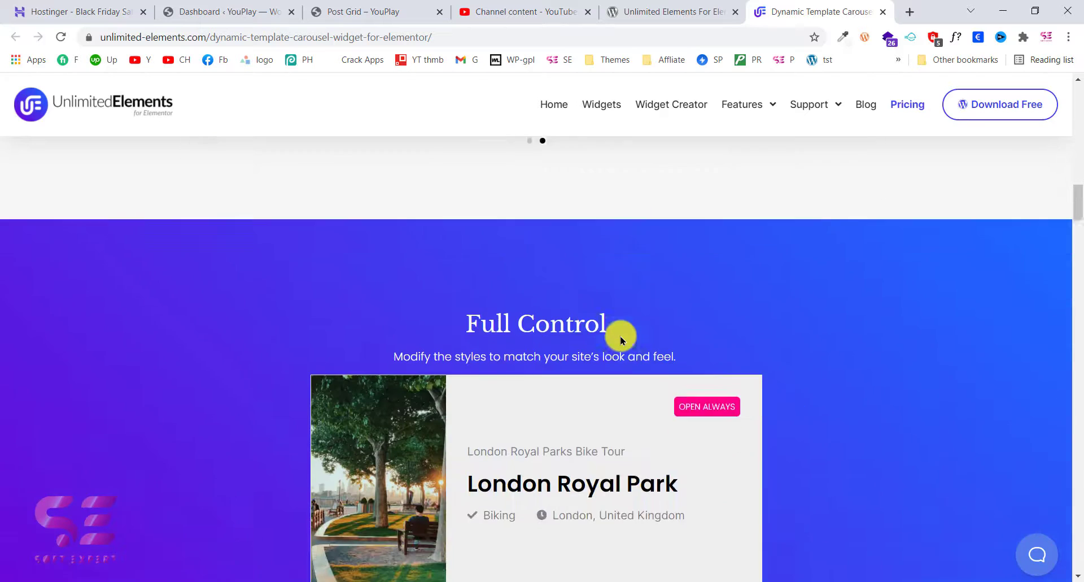
scroll(621, 339, "down", 1)
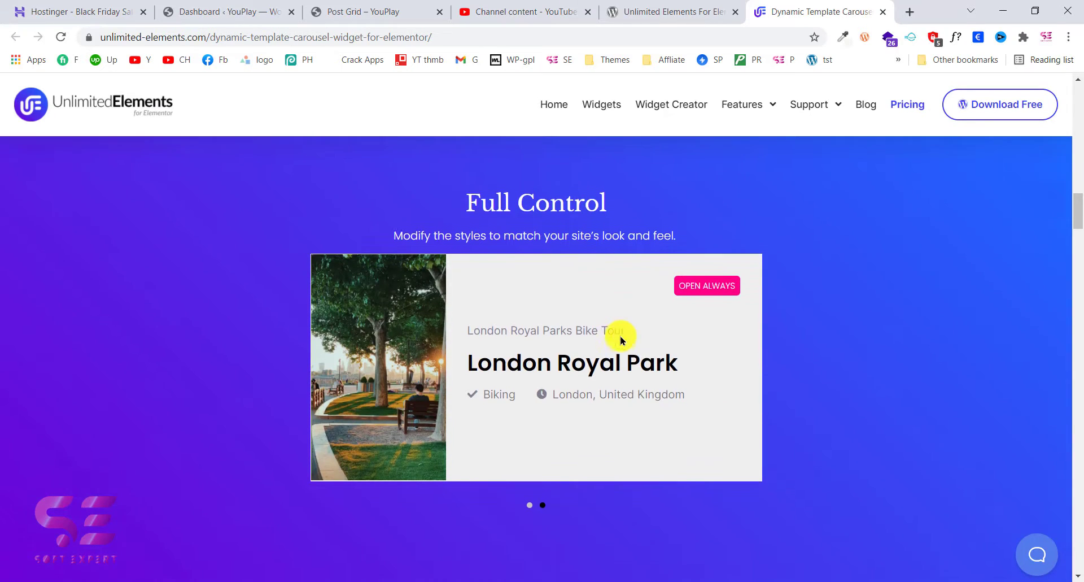
left_click(530, 507)
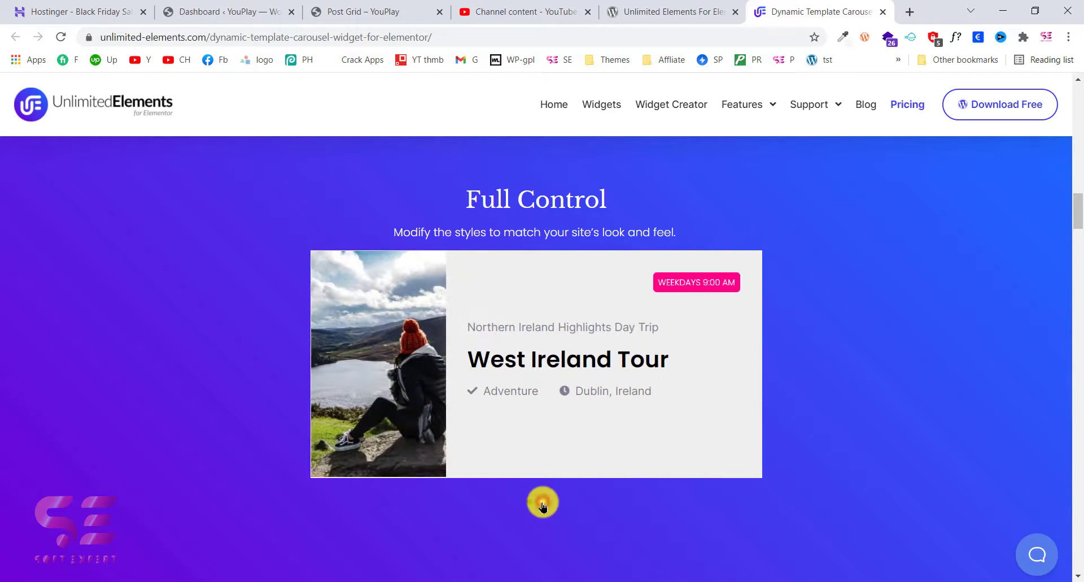
left_click(542, 505)
Page through the Customize Within Minutes and Simple Configuration carousel examples on the demo page
scroll(600, 363, "down", 8)
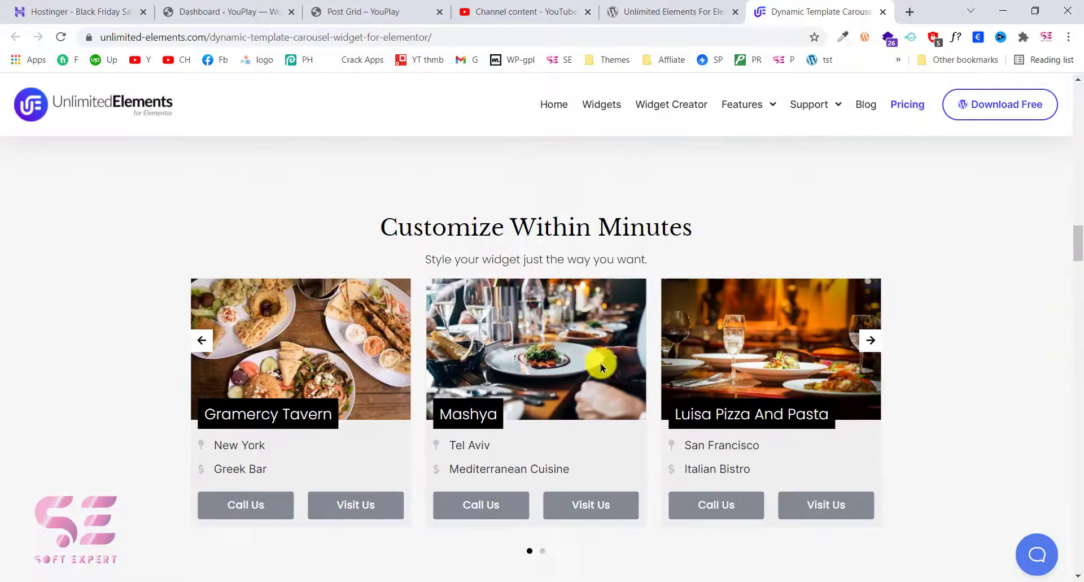
scroll(600, 364, "down", 1)
left_click(869, 306)
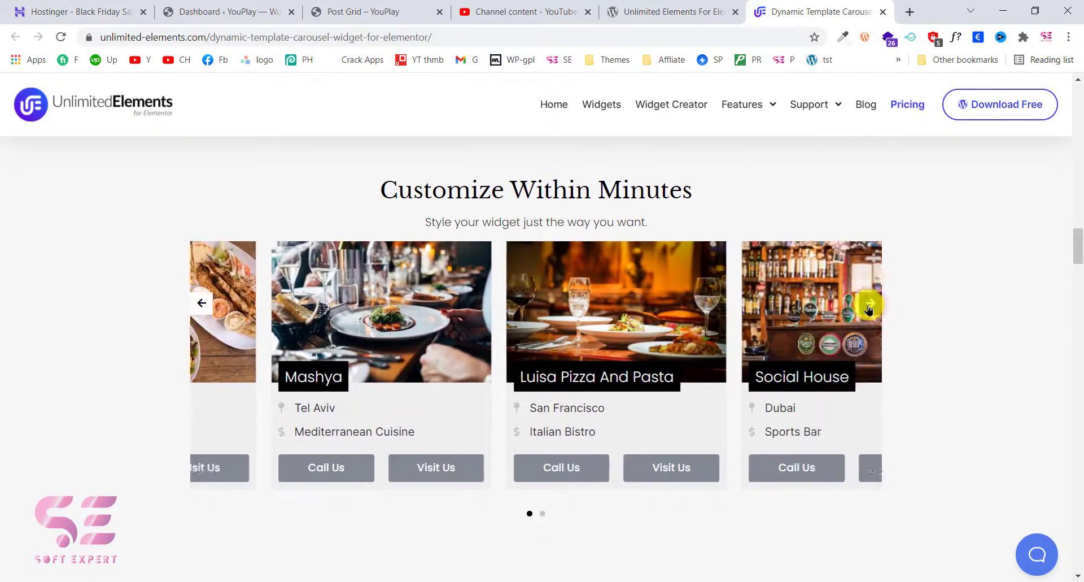
scroll(869, 309, "down", 10)
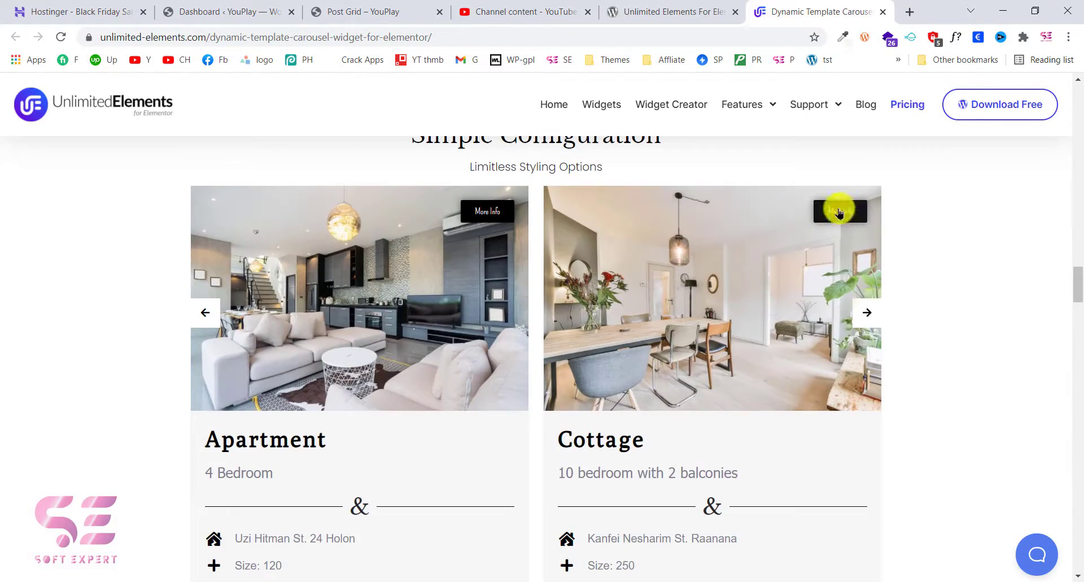
left_click(868, 313)
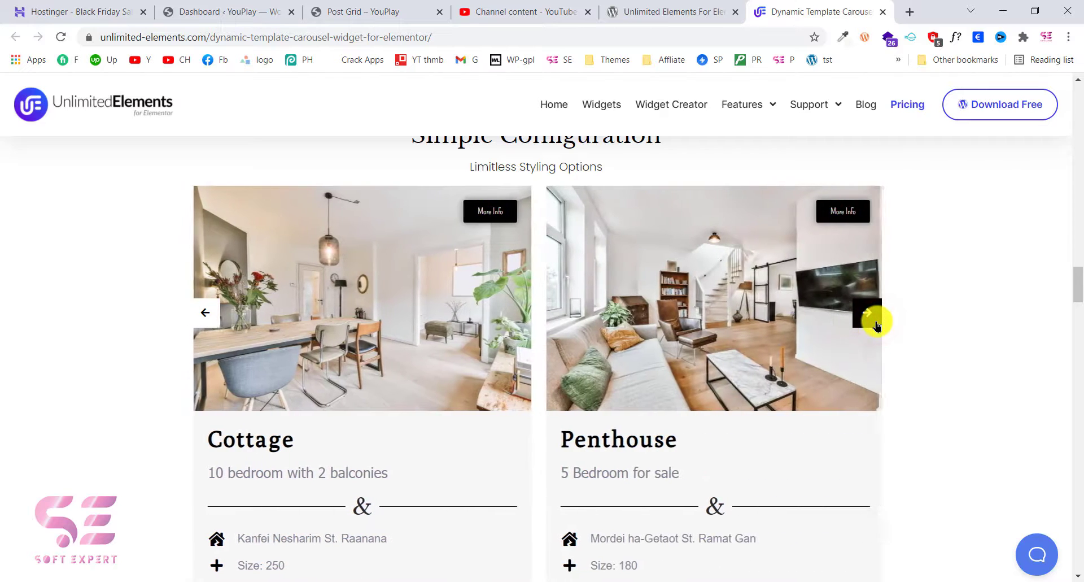
Review the Posts Query Builder section of the demo page and return to the Dynamic Template Carousel heading
scroll(877, 327, "down", 5)
scroll(876, 327, "down", 5)
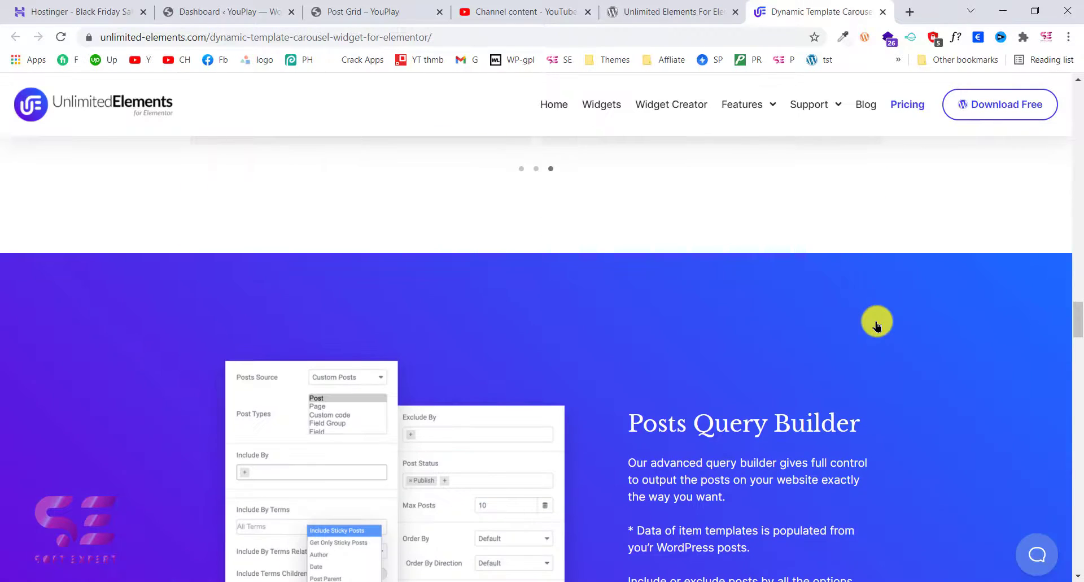
scroll(604, 240, "down", 3)
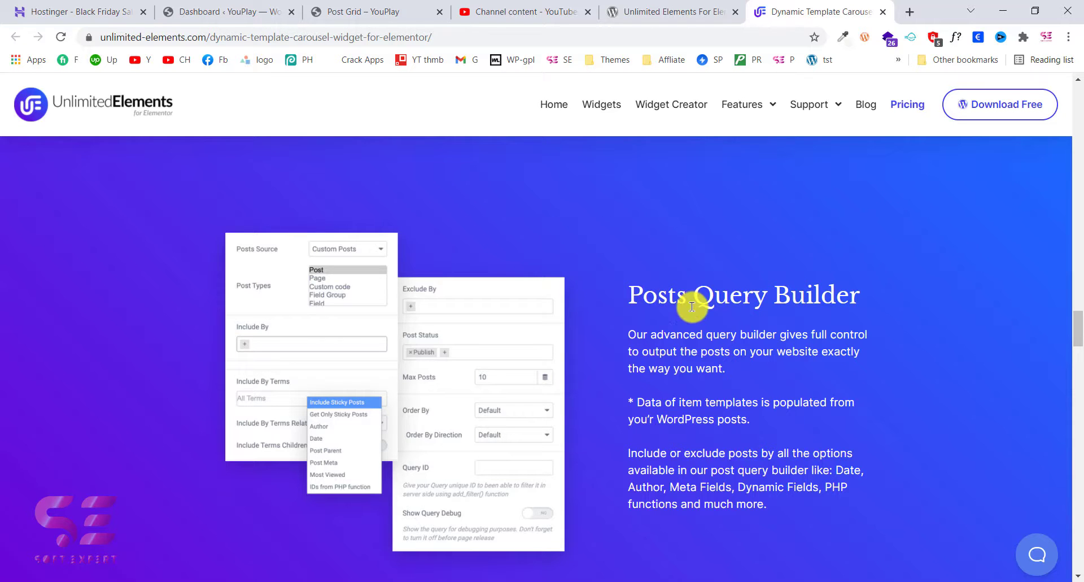
scroll(692, 307, "down", 2)
scroll(692, 307, "up", 20)
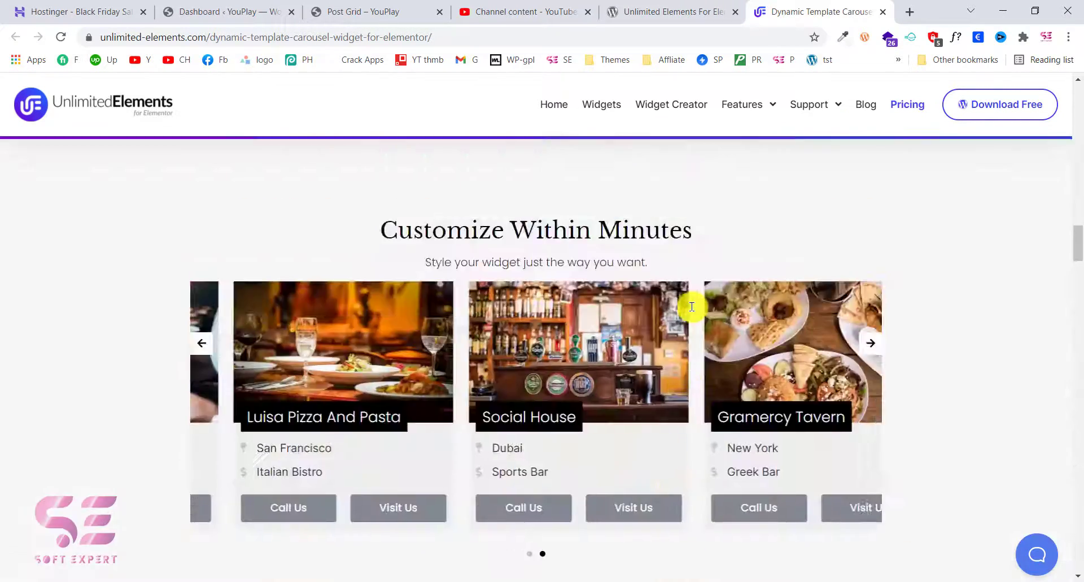
scroll(617, 368, "down", 3)
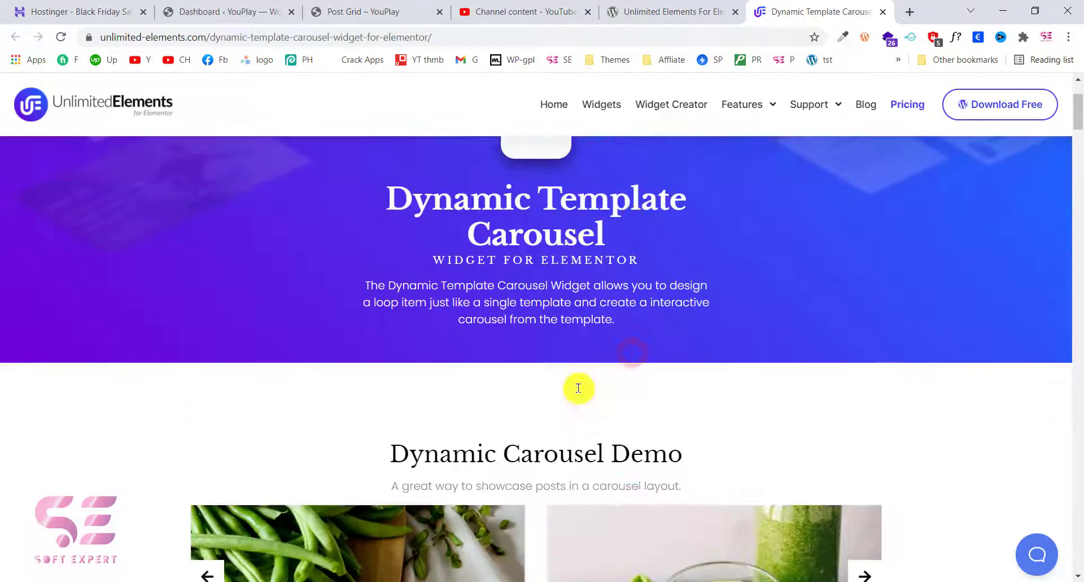
Copy the plugin's full title, Unlimited Elements For Elementor (Free Widgets, Addons, Templates), from its WordPress.org page
left_click(685, 13)
scroll(421, 301, "up", 5)
scroll(421, 302, "up", 10)
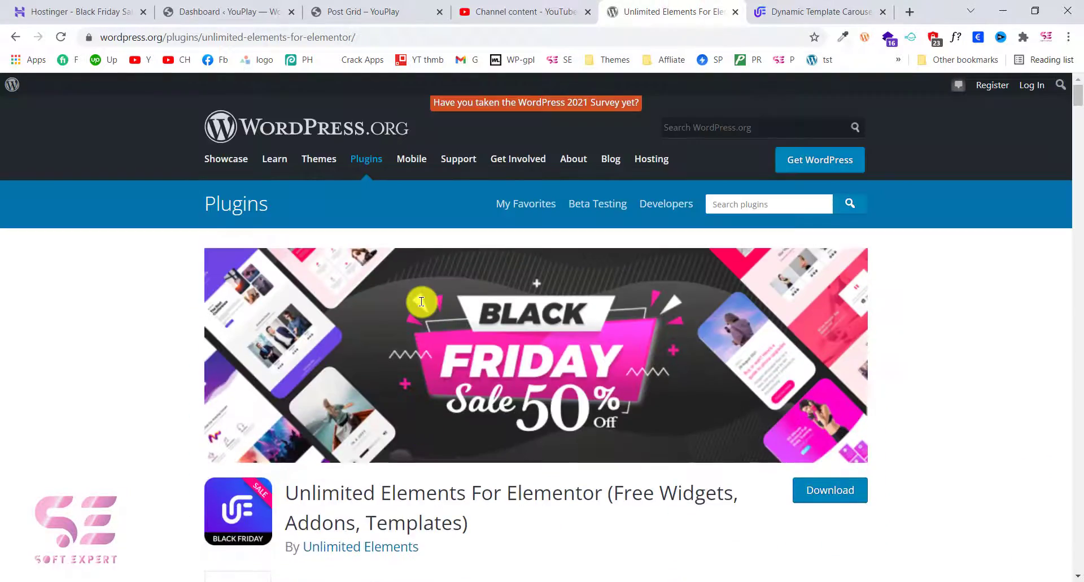
scroll(382, 346, "down", 2)
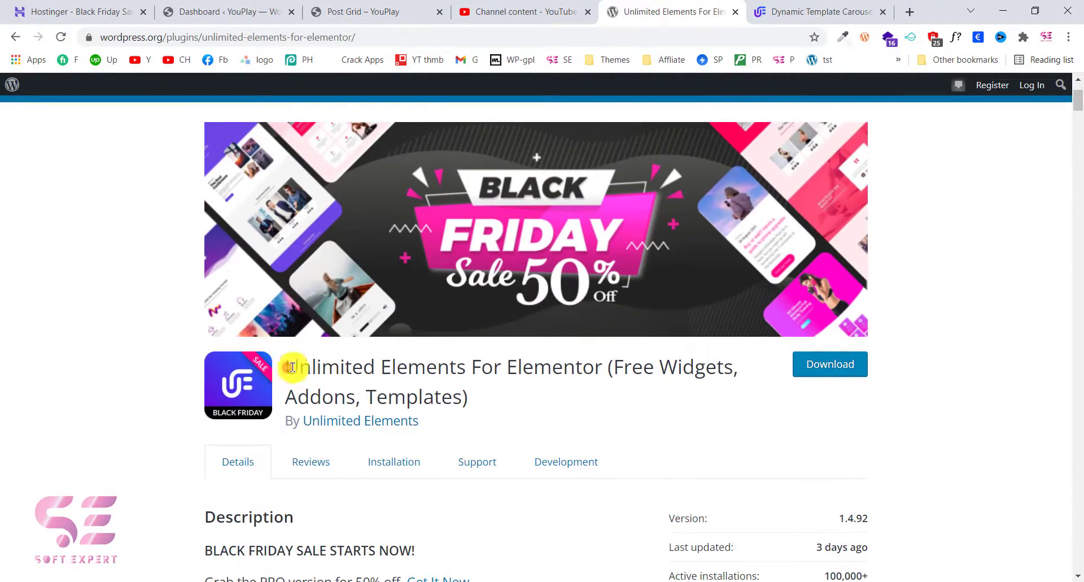
left_click_drag(283, 367, 474, 401)
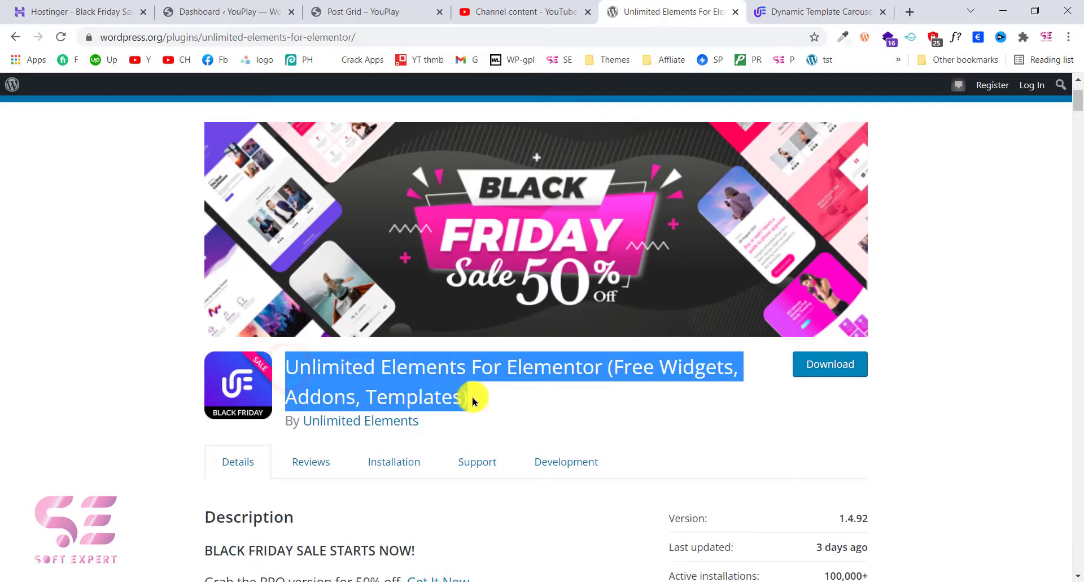
Find Unlimited Elements For Elementor (Free Widgets, Addons, Templates) from the YouPlay dashboard's Add Plugins page, and install and activate it
left_click(240, 11)
scroll(45, 457, "down", 1)
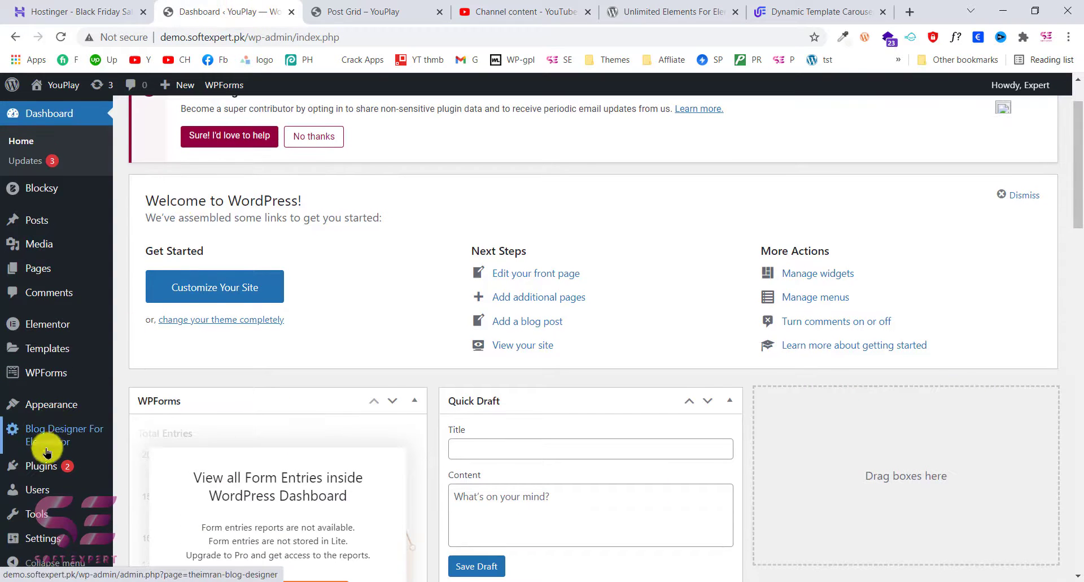
mouse_move(40, 466)
left_click(150, 488)
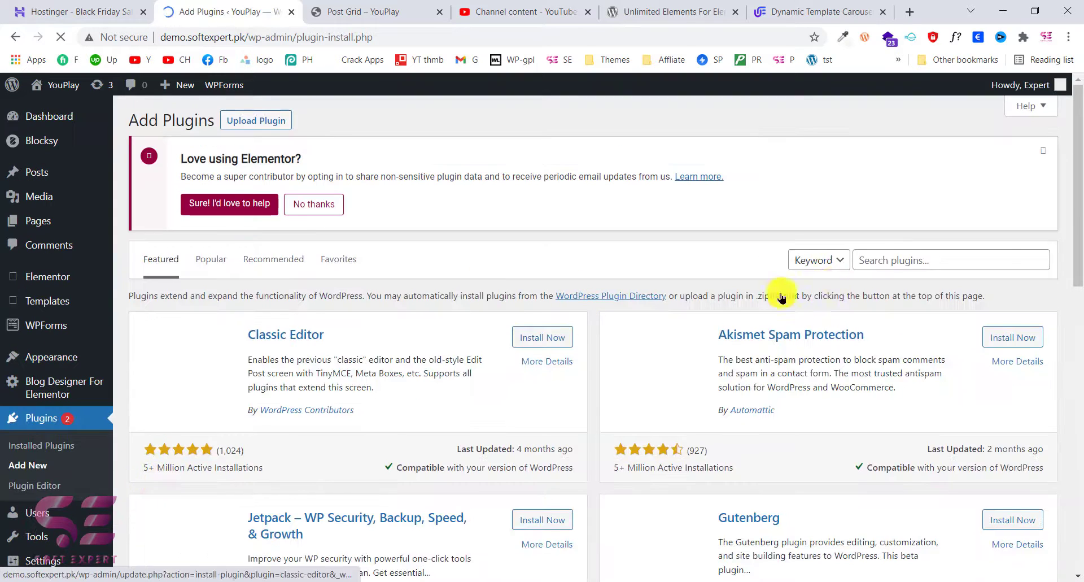
left_click(898, 260)
key("ctrl+v")
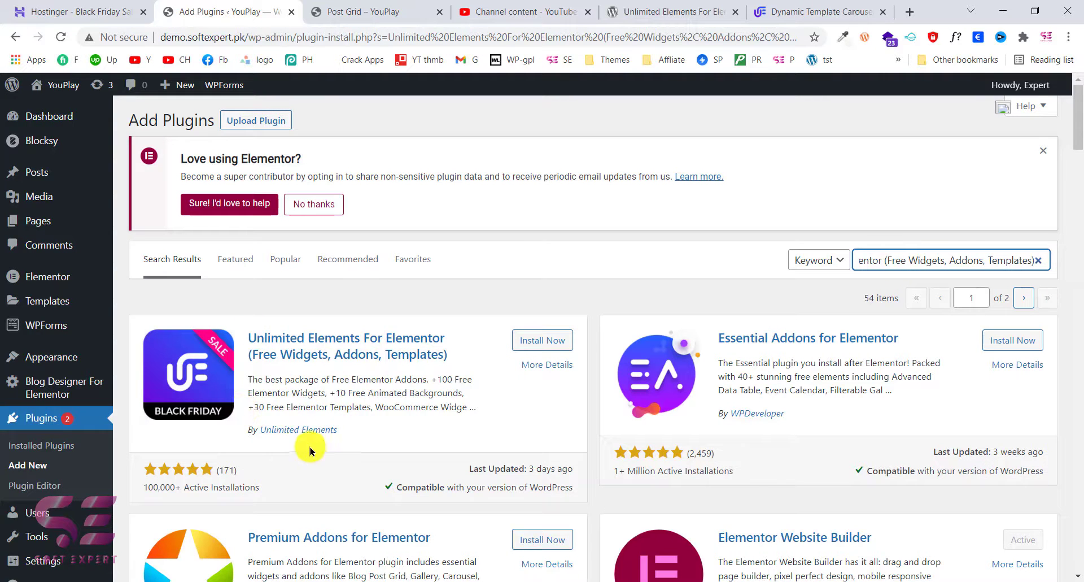
left_click(561, 350)
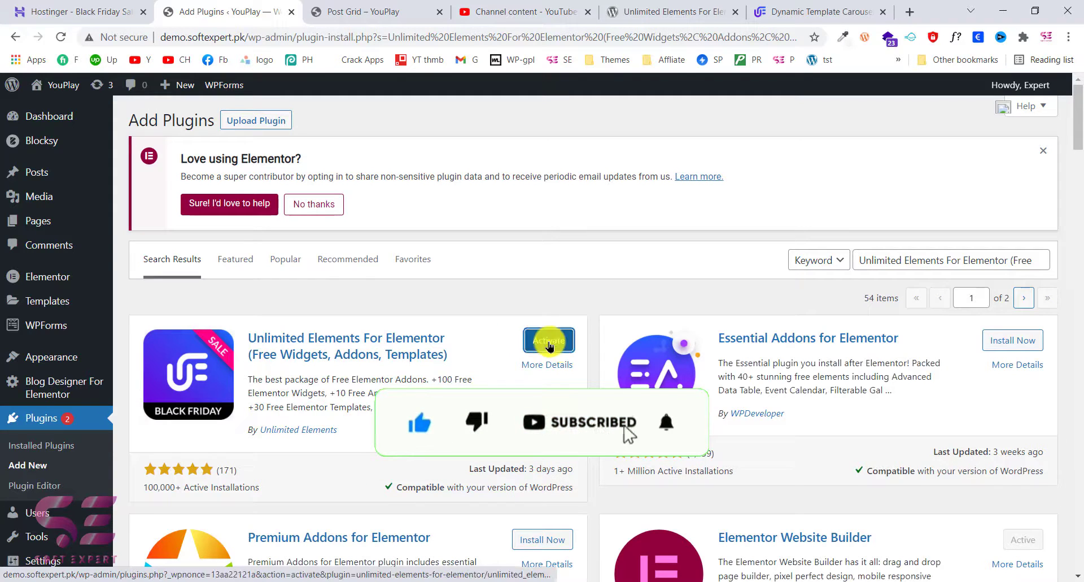
left_click(550, 341)
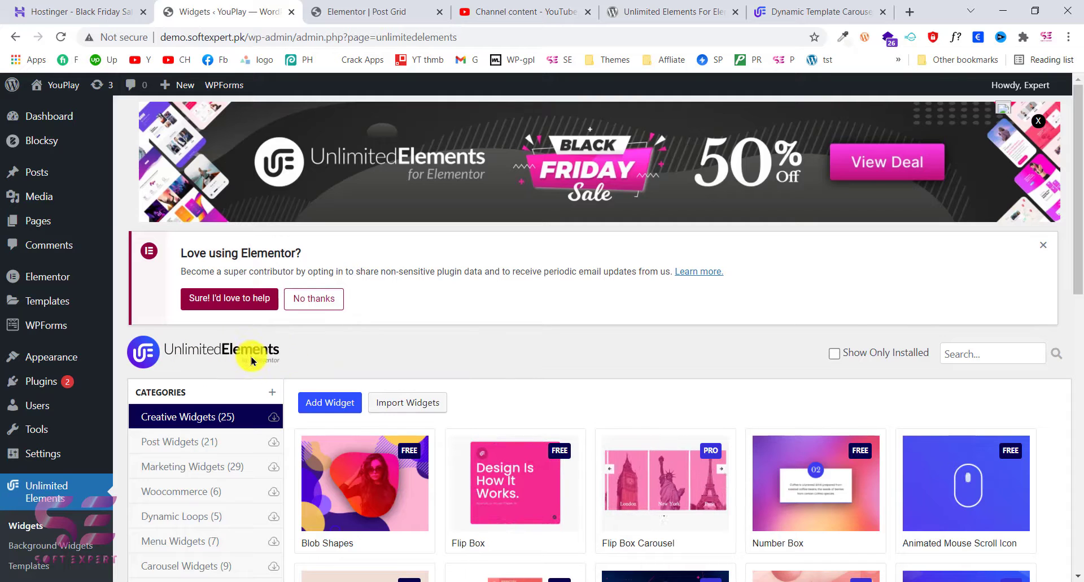
Look through the Unlimited Elements widget categories and the free and pro widgets under Creative Widgets
scroll(249, 358, "down", 3)
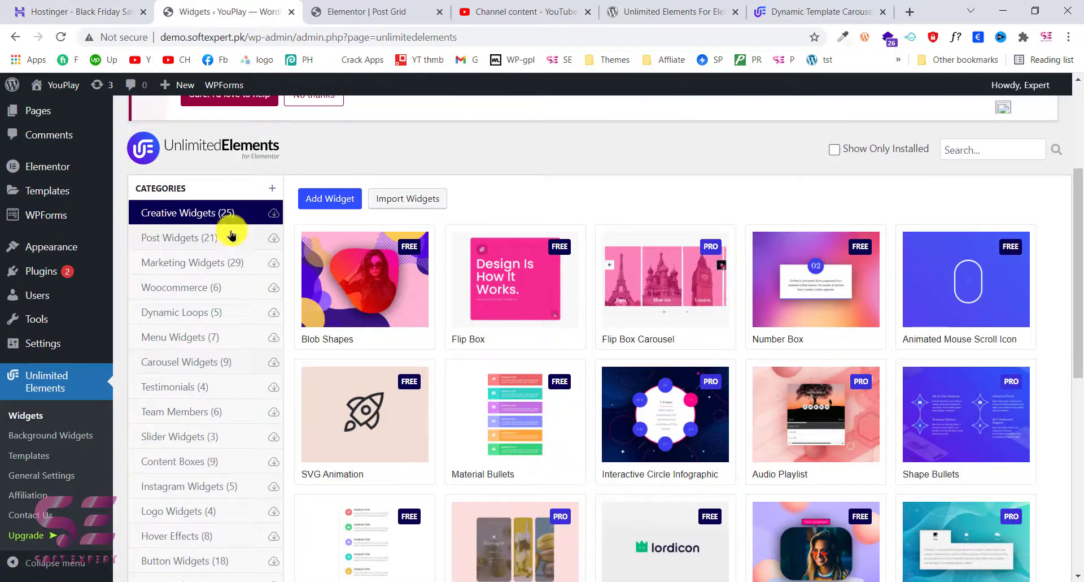
scroll(212, 328, "down", 1)
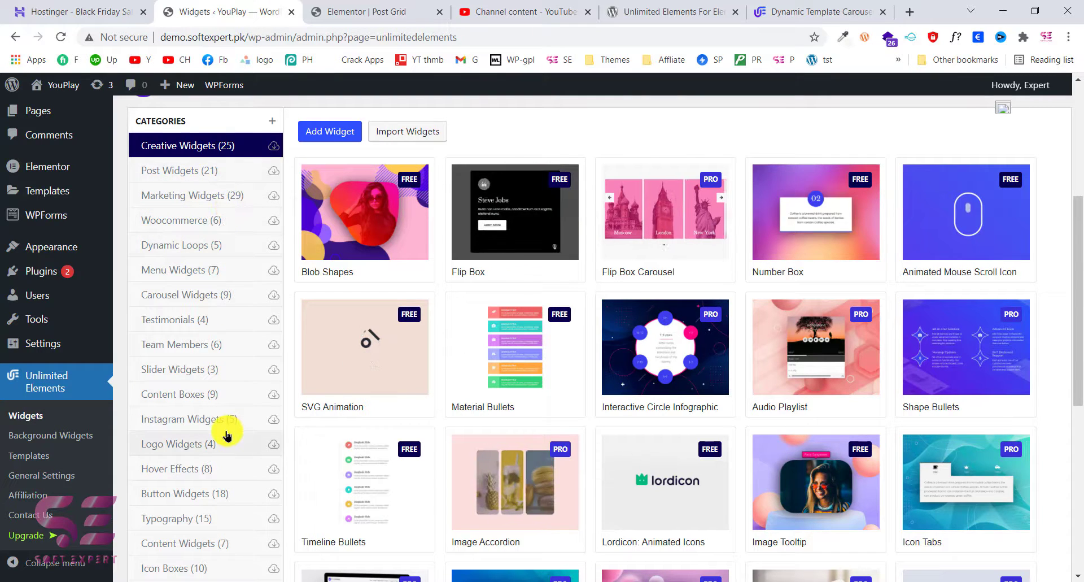
scroll(216, 312, "down", 1)
scroll(214, 310, "down", 1)
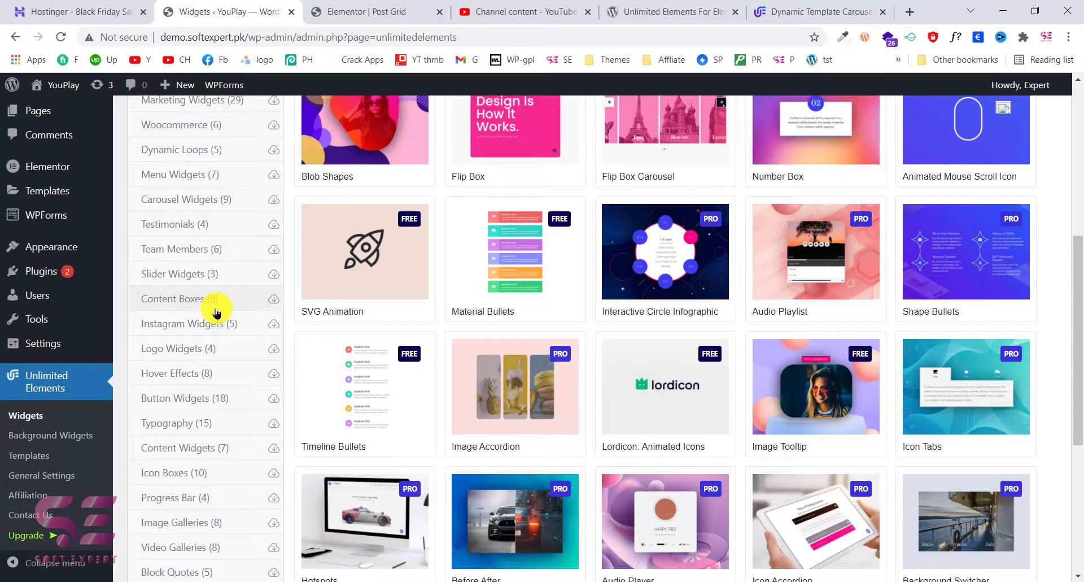
scroll(214, 309, "down", 2)
mouse_move(429, 280)
scroll(205, 230, "up", 2)
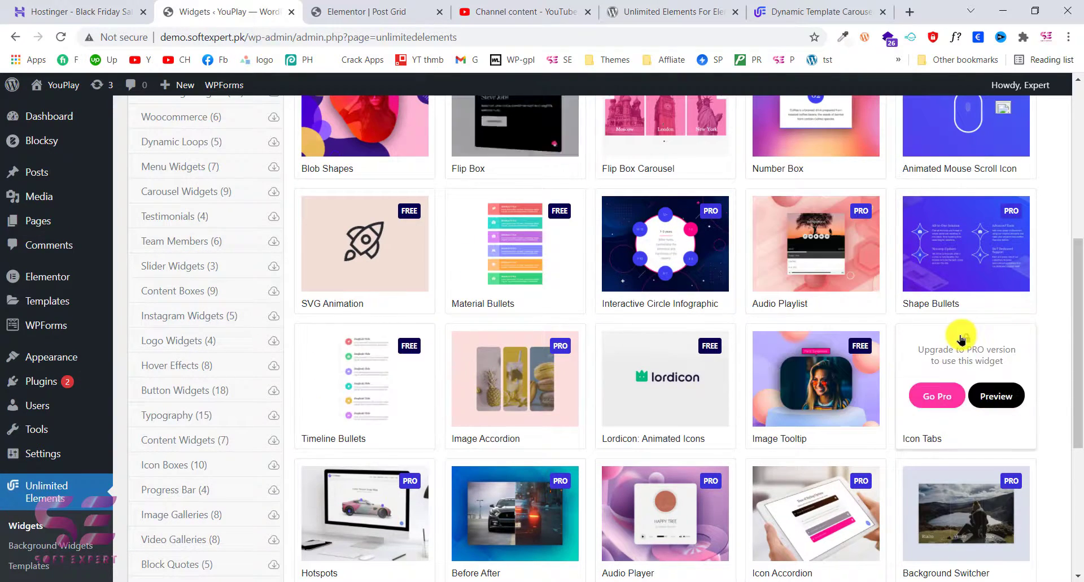
scroll(452, 302, "up", 5)
scroll(455, 307, "down", 3)
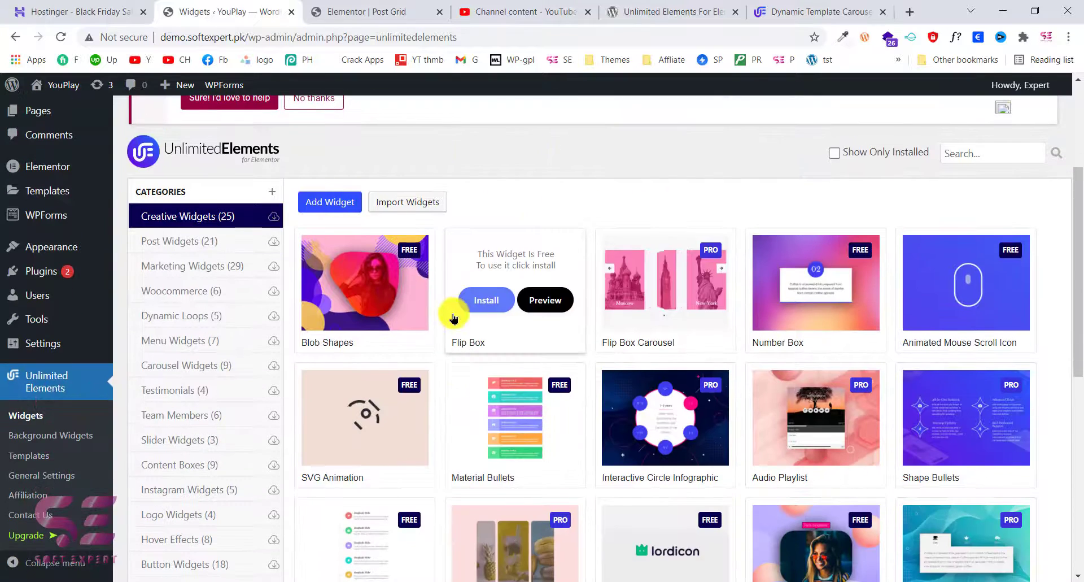
mouse_move(518, 246)
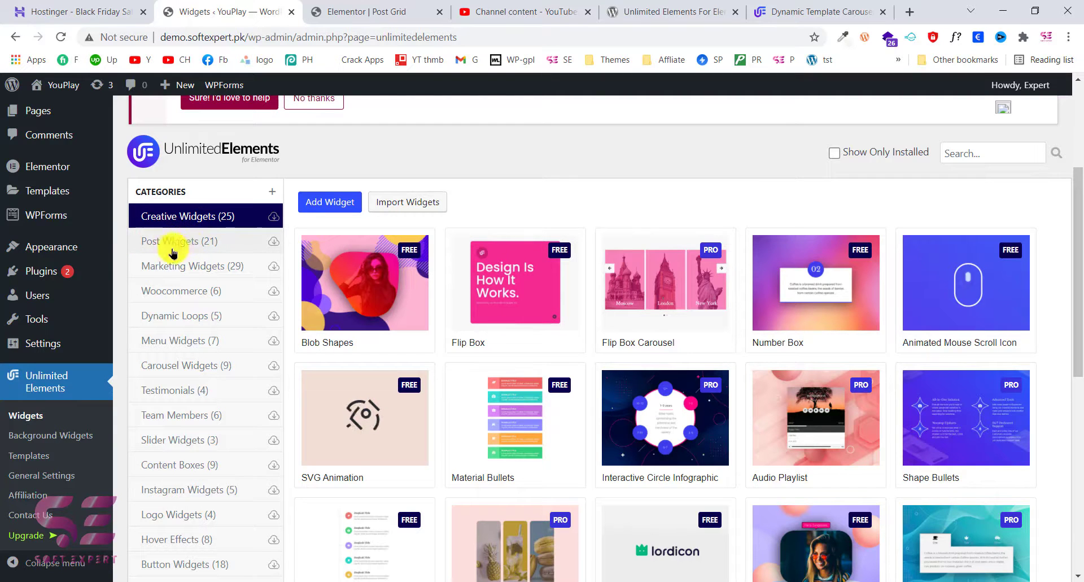
Browse the Post Widgets category and install the free Card Post Carousel widget
left_click(222, 244)
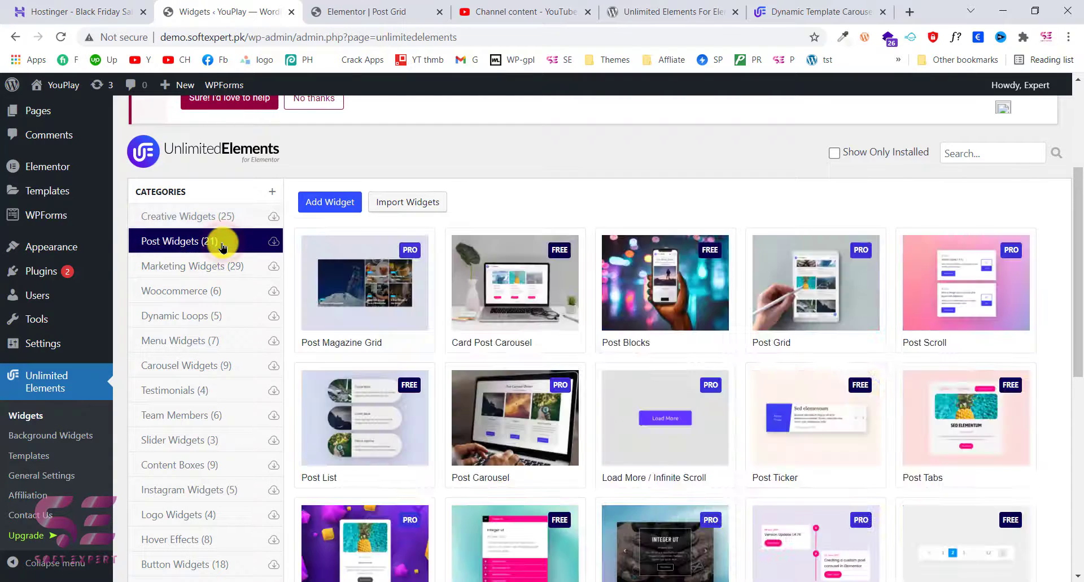
mouse_move(503, 329)
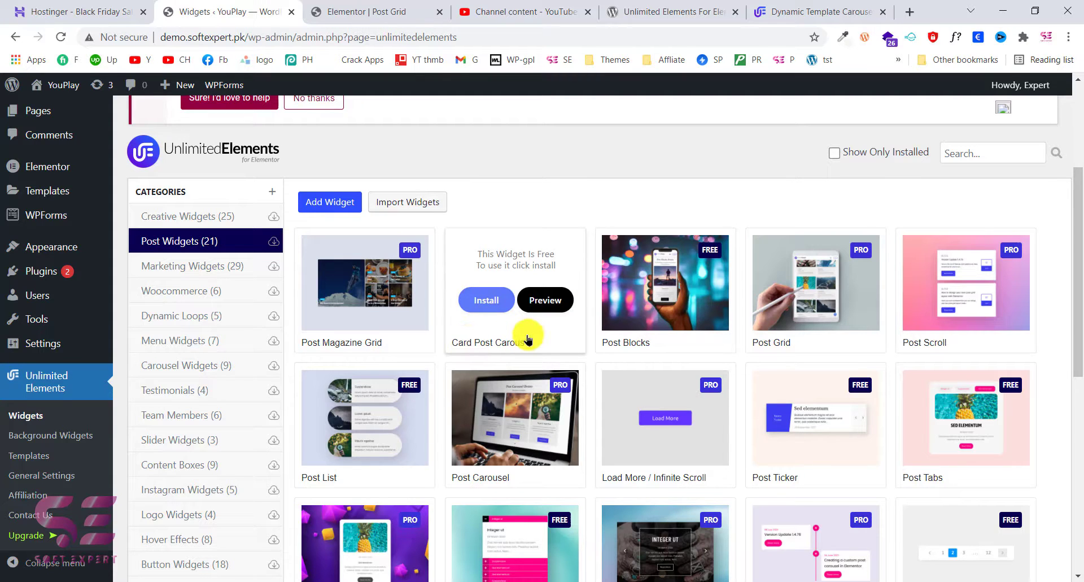
mouse_move(625, 311)
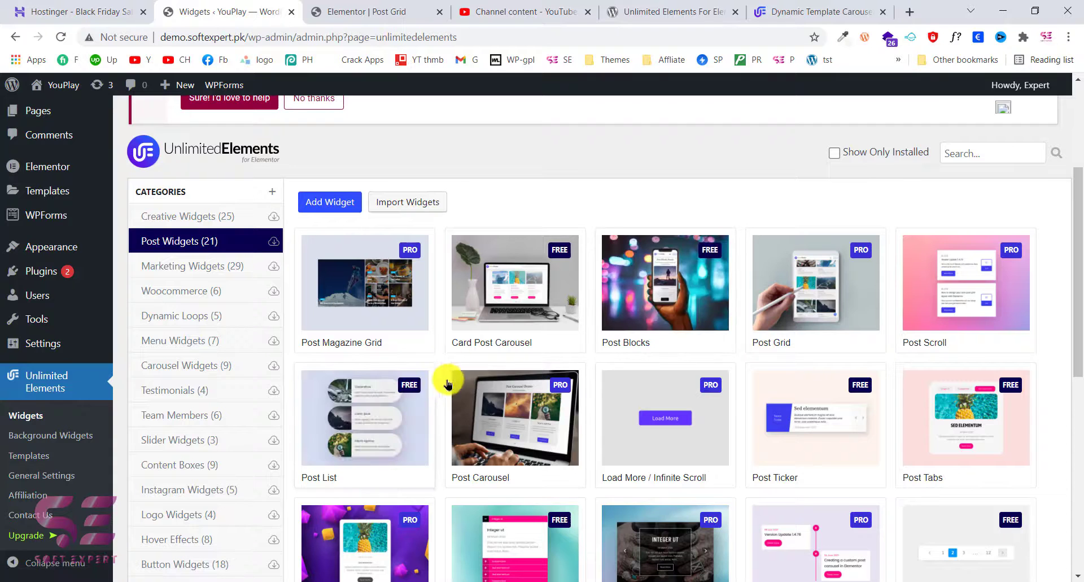
mouse_move(453, 370)
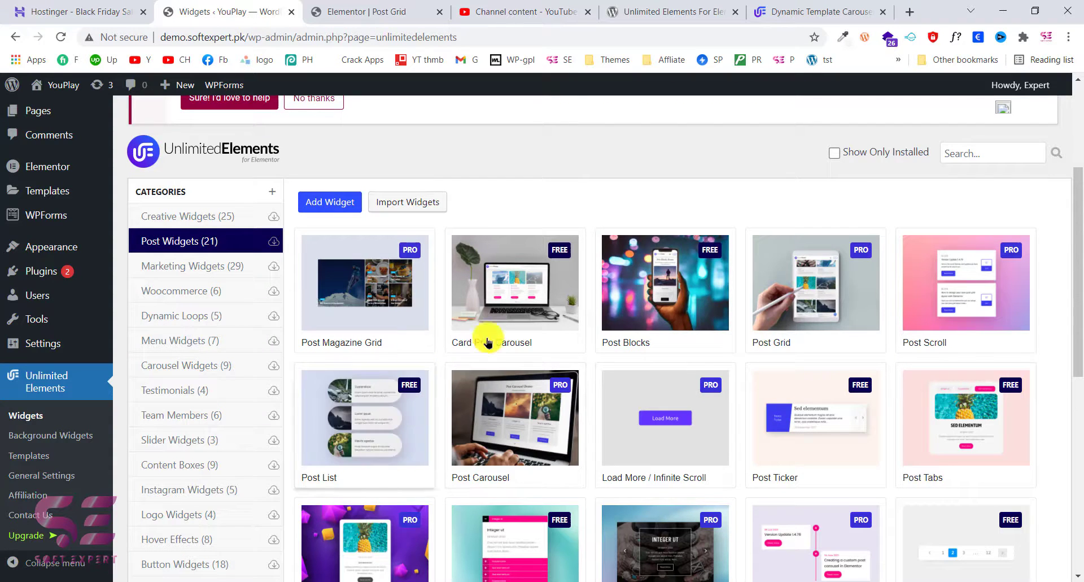
scroll(568, 331, "down", 4)
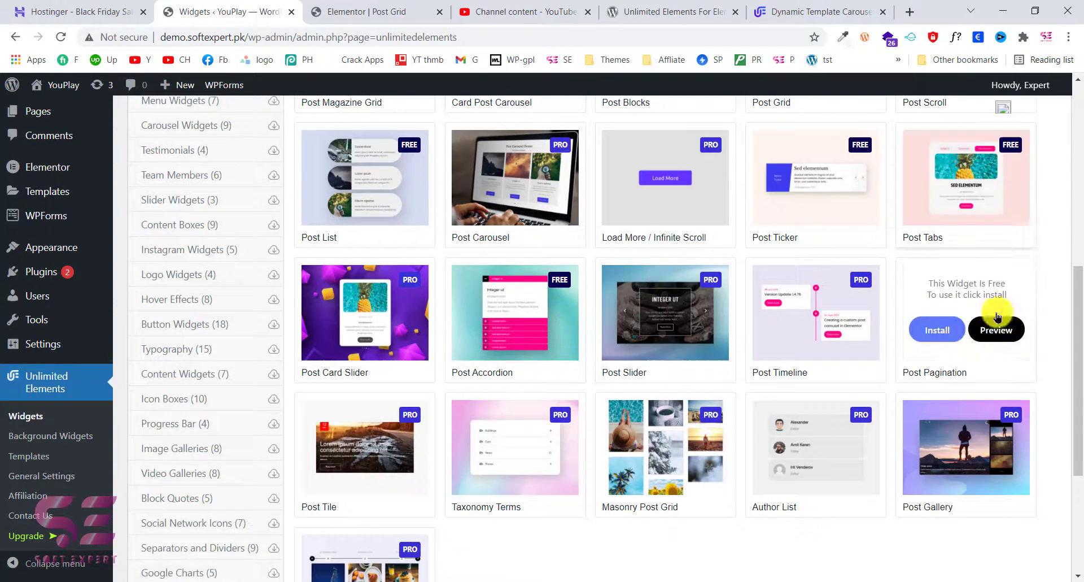
mouse_move(830, 330)
scroll(816, 340, "up", 1)
scroll(469, 369, "up", 4)
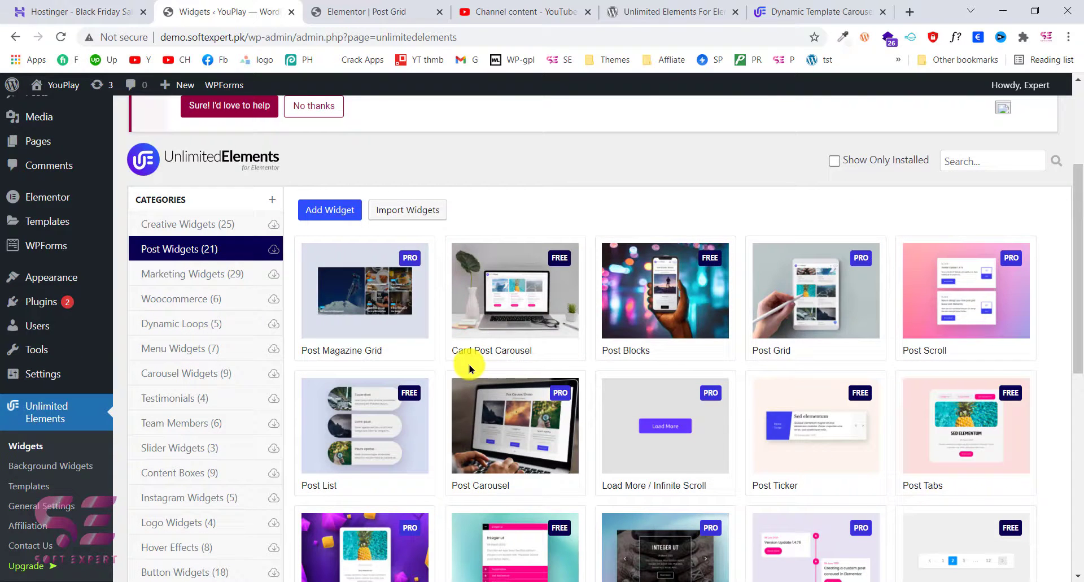
mouse_move(499, 354)
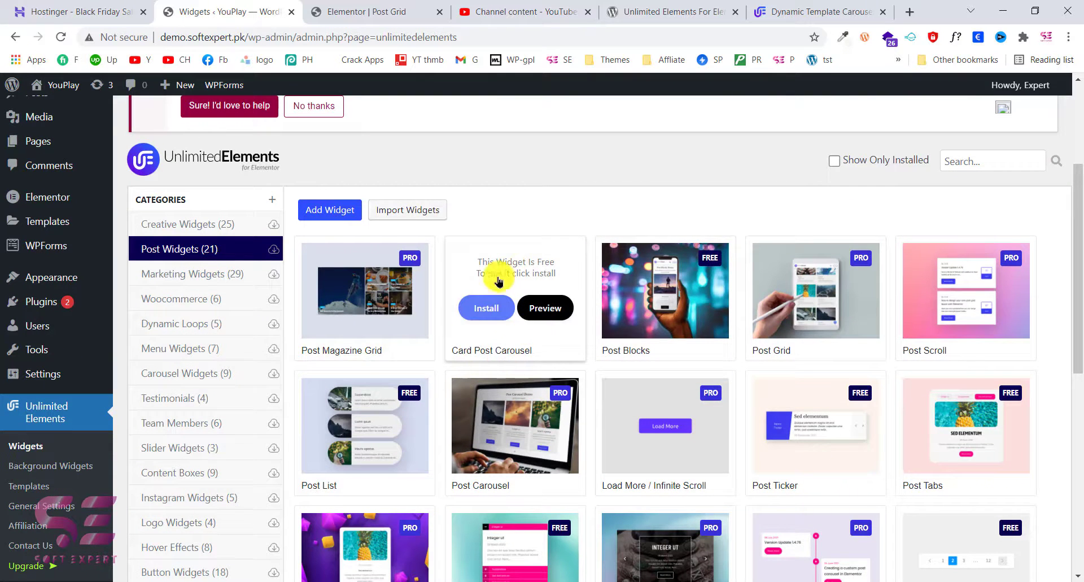
left_click(500, 312)
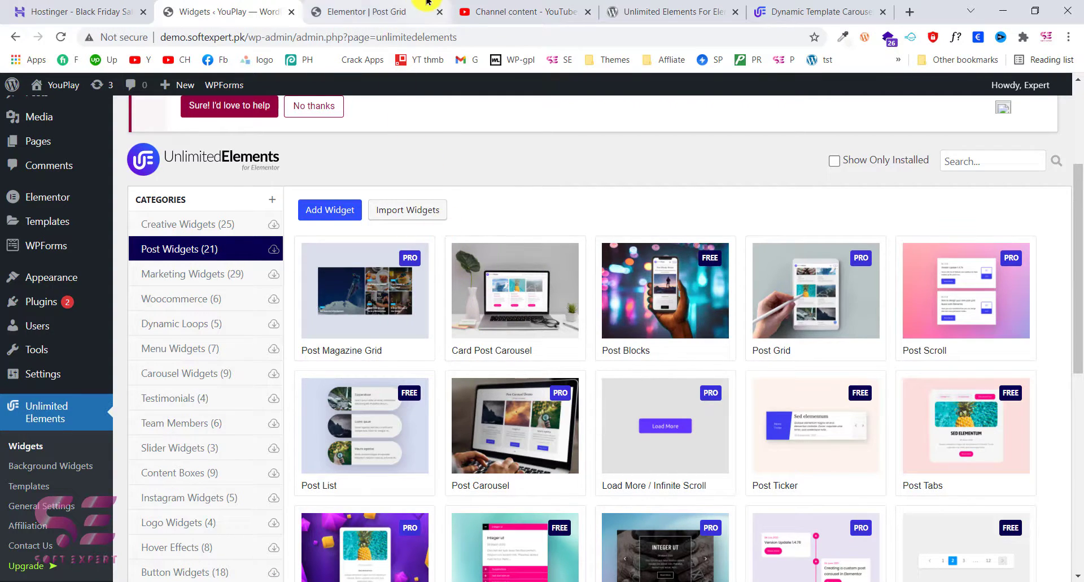
Open the Post Grid page for editing in Elementor and delete its existing grid of posts
key("ctrl+Tab")
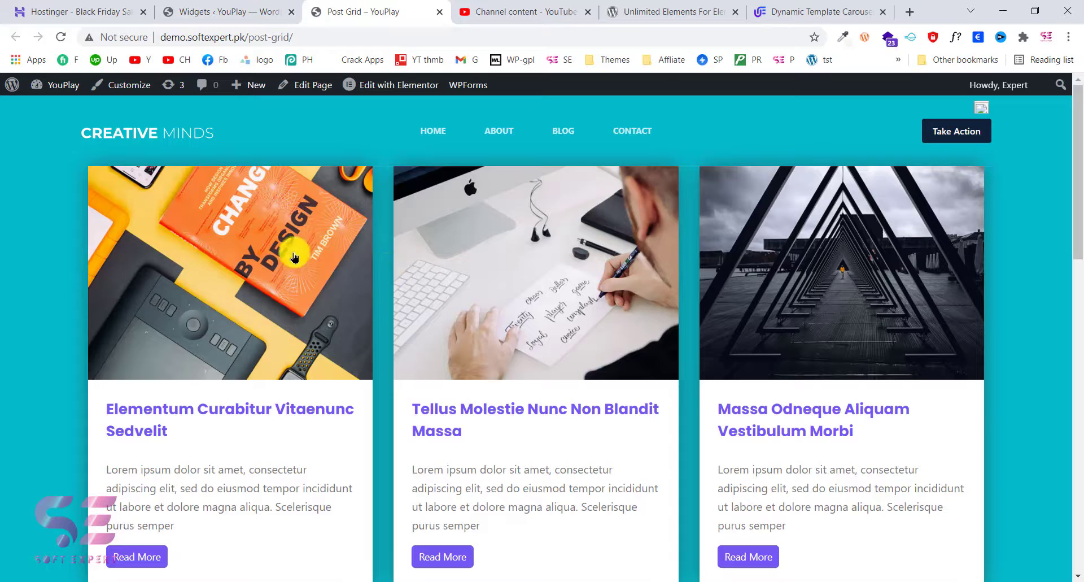
scroll(537, 363, "down", 7)
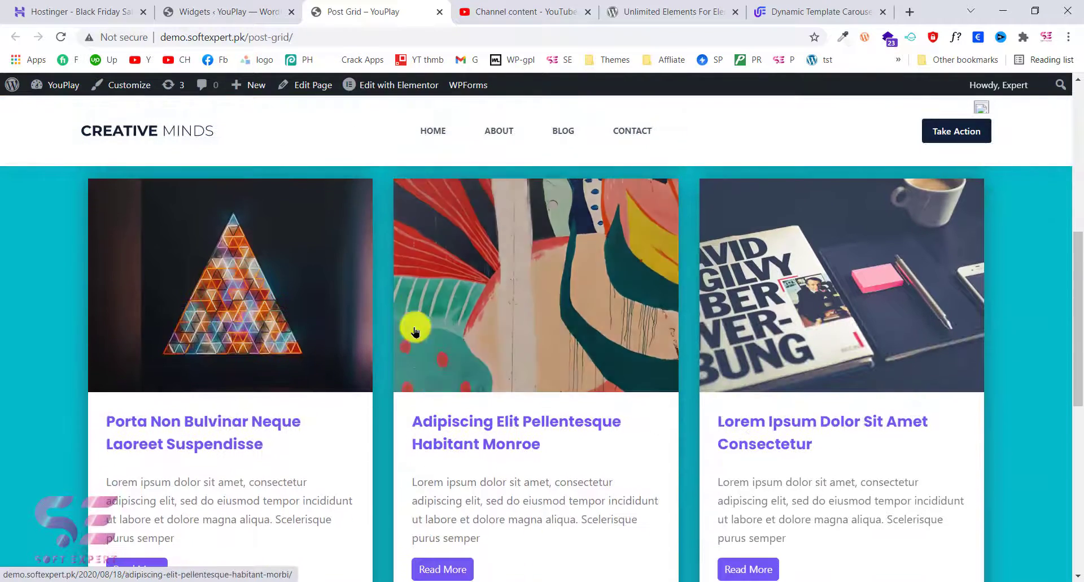
scroll(520, 334, "down", 3)
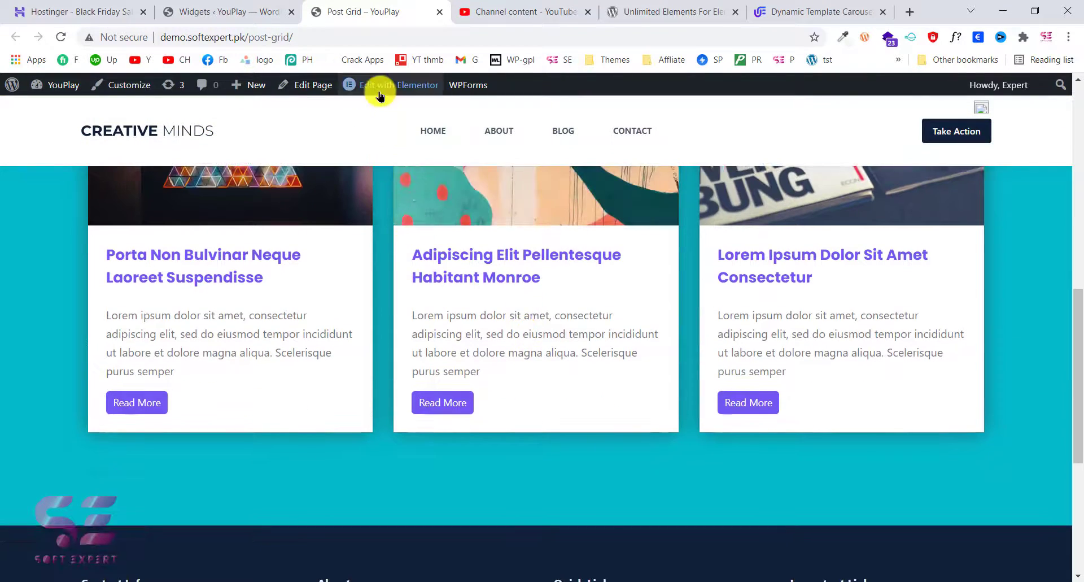
mouse_move(385, 86)
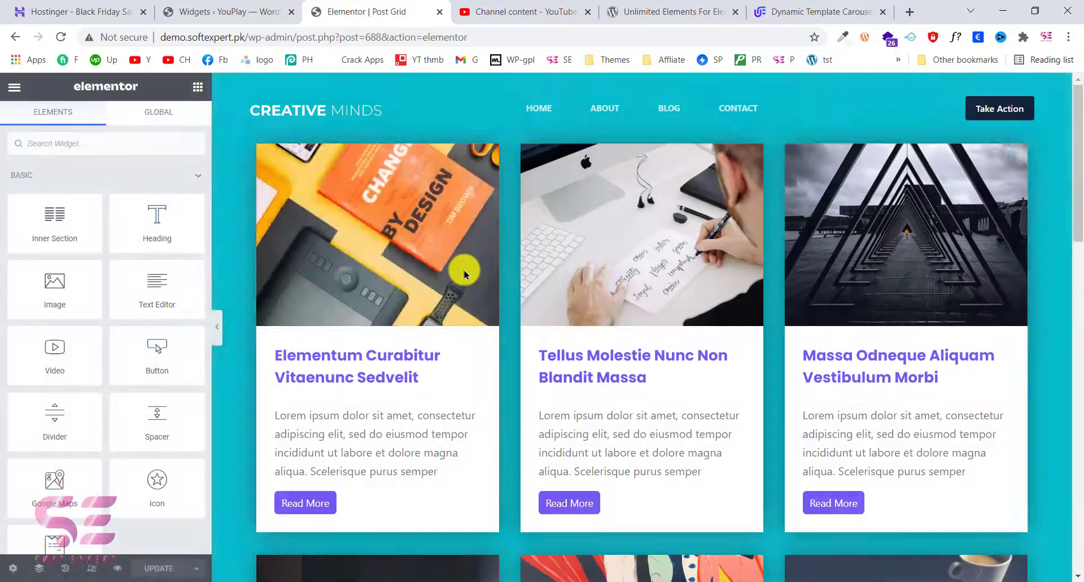
key("Delete")
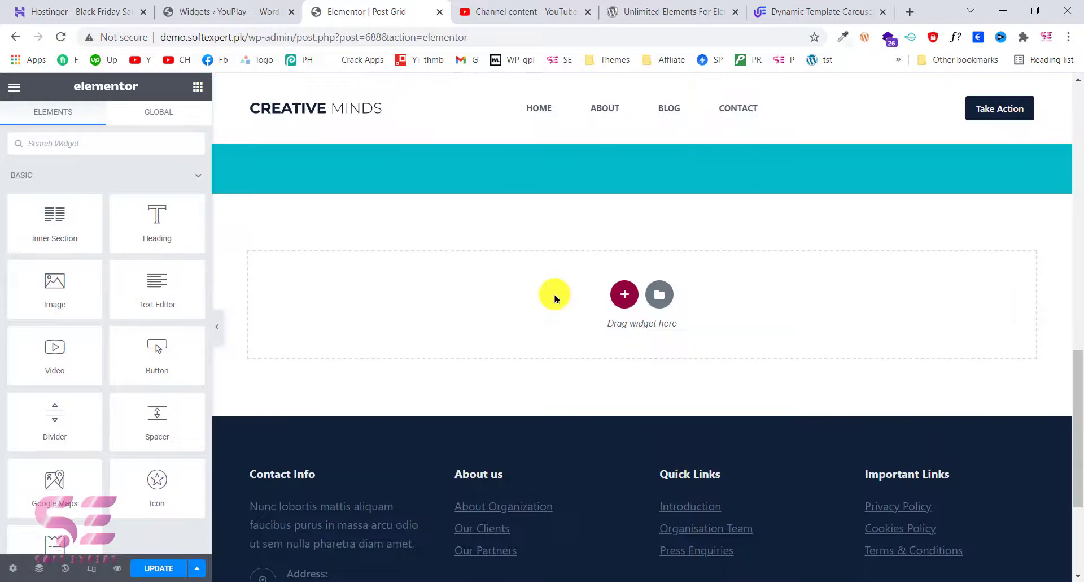
Add a single-column section below the teal section and set its top and bottom padding to 100 px
left_click(624, 295)
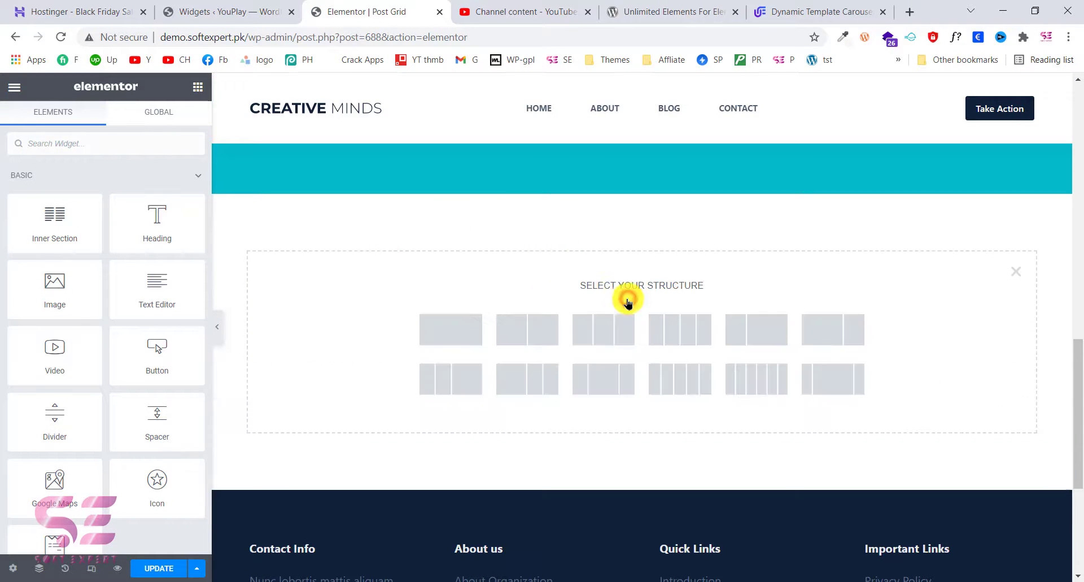
left_click(488, 331)
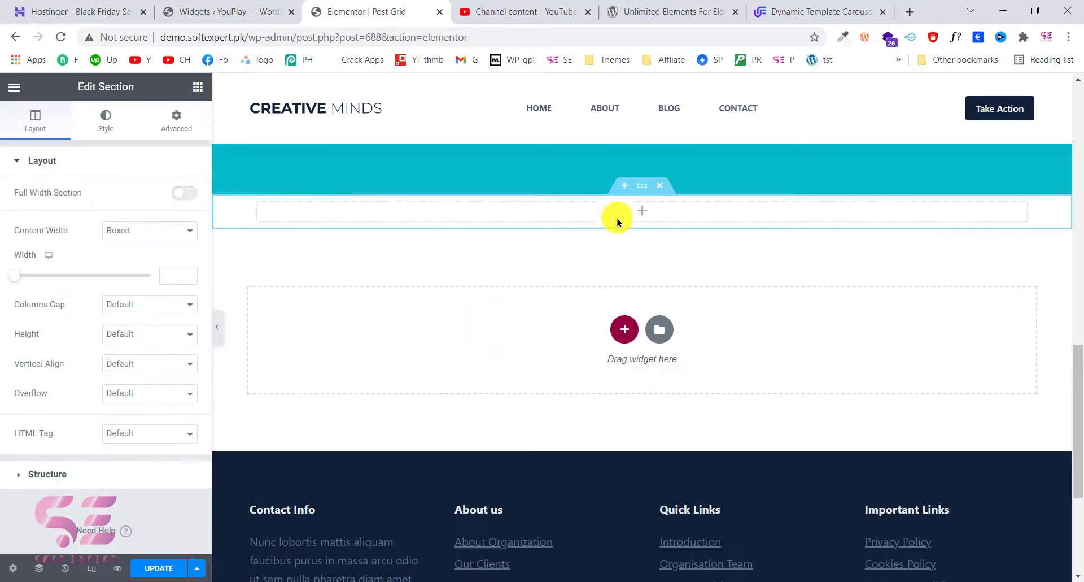
left_click(176, 119)
left_click(169, 268)
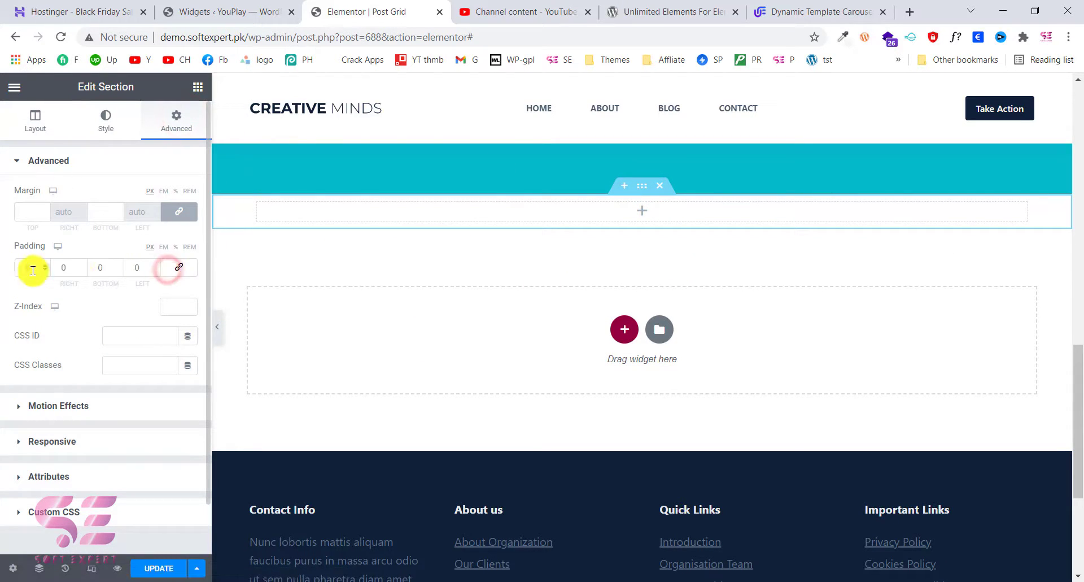
left_click(23, 267)
type("100")
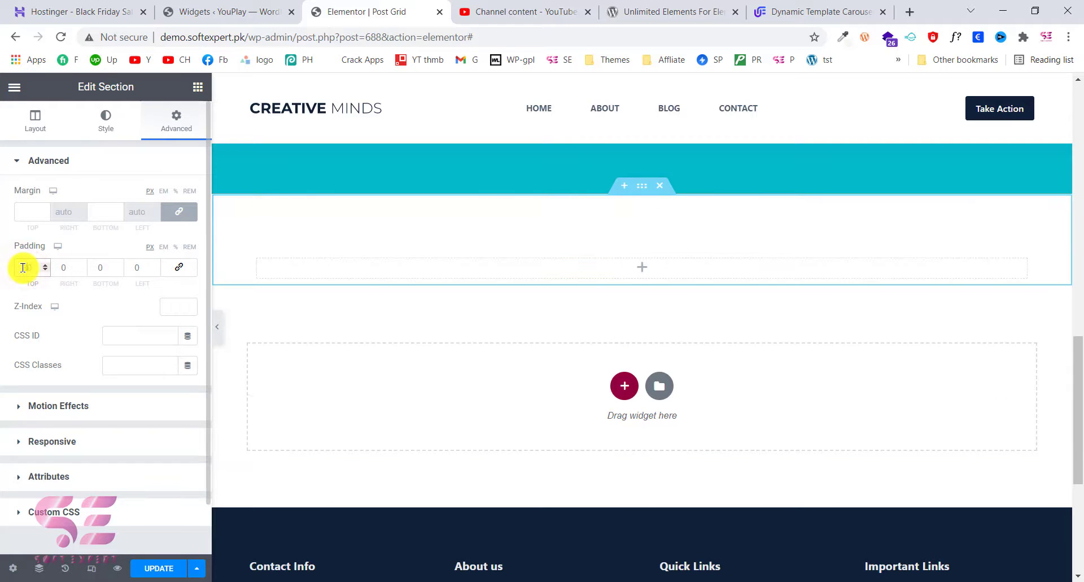
left_click(94, 267)
type("100")
left_click(400, 412)
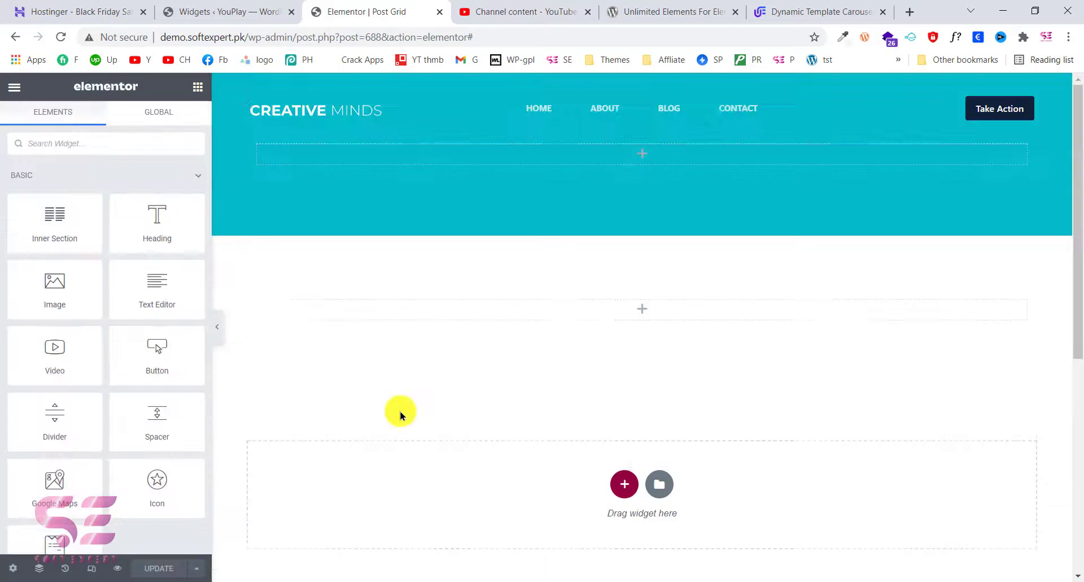
Search the widgets for "carou" and place the Card Post Carousel in the new white section
type("carou")
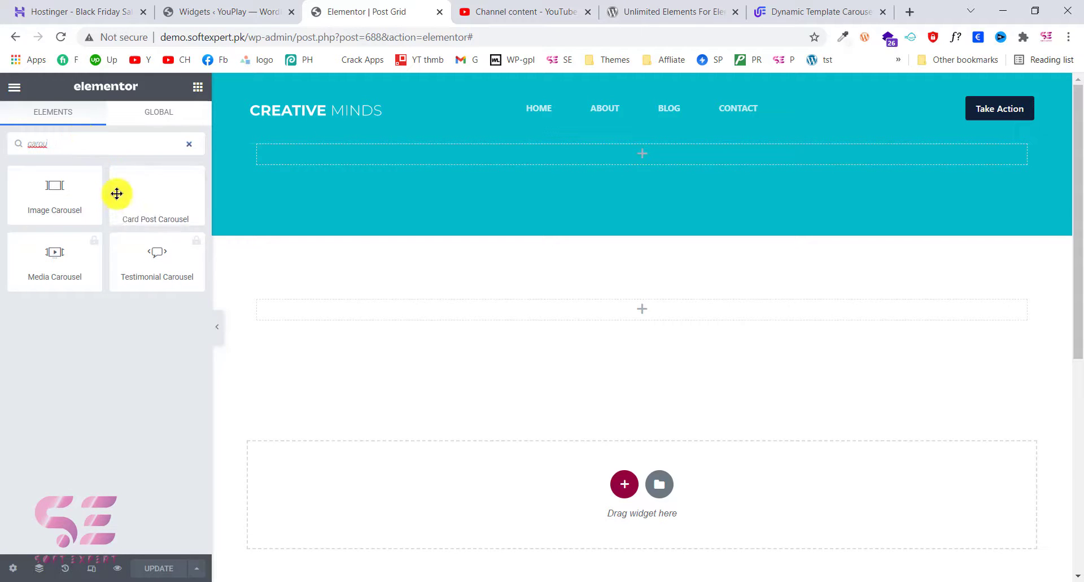
left_click_drag(157, 195, 161, 223)
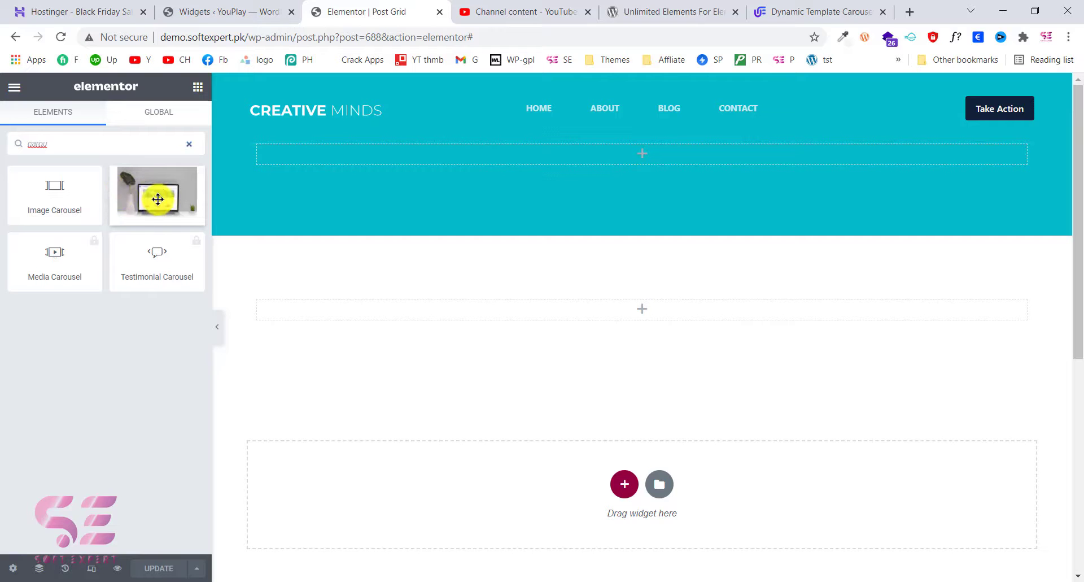
left_click_drag(157, 199, 337, 317)
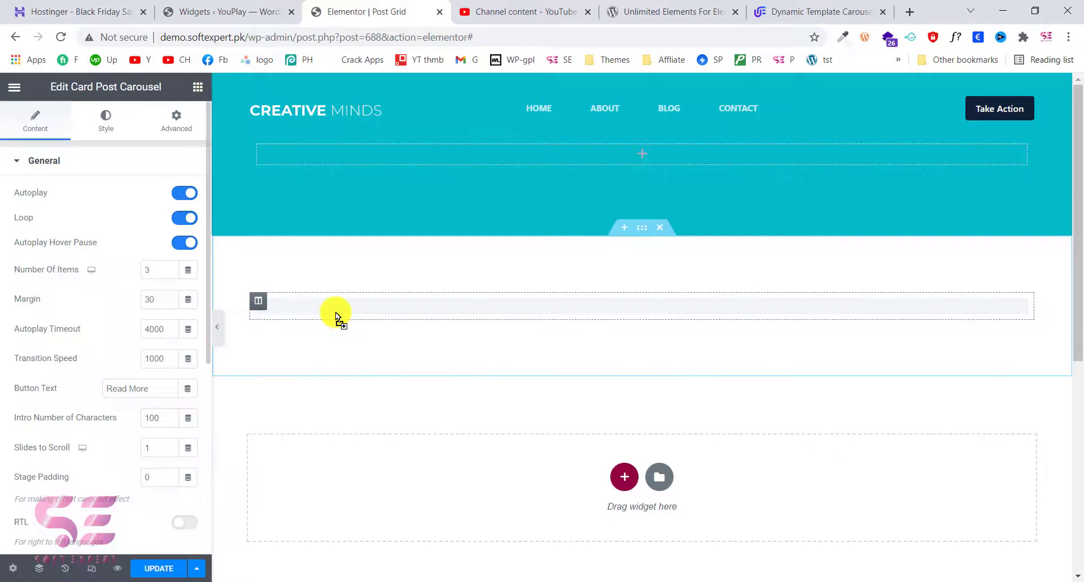
Examine the post carousel on the page and move through its slides with the navigation dots and the next arrow
scroll(416, 358, "down", 2)
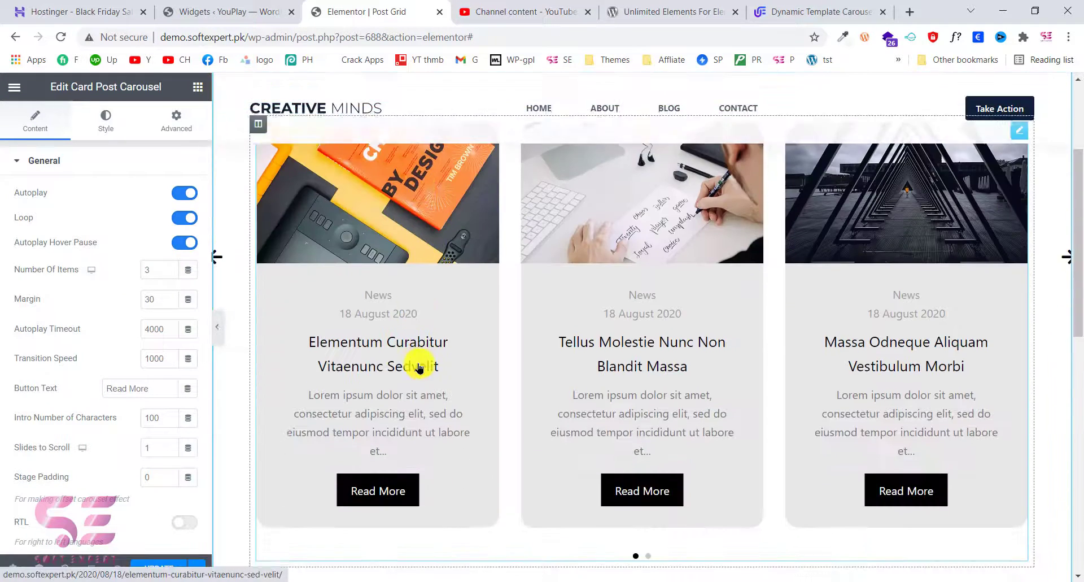
scroll(527, 291, "up", 1)
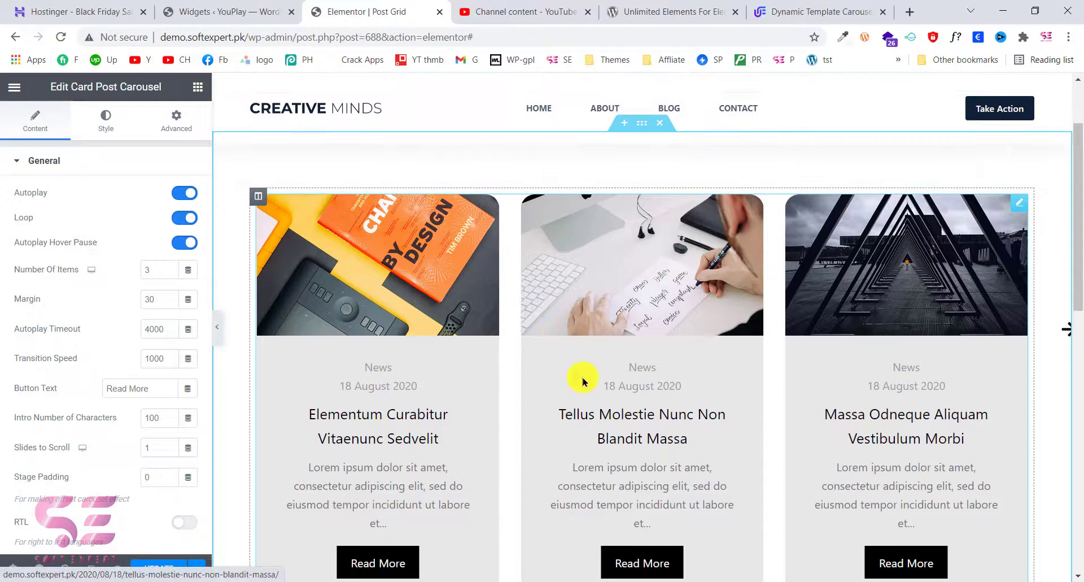
scroll(669, 373, "down", 1)
scroll(642, 339, "down", 1)
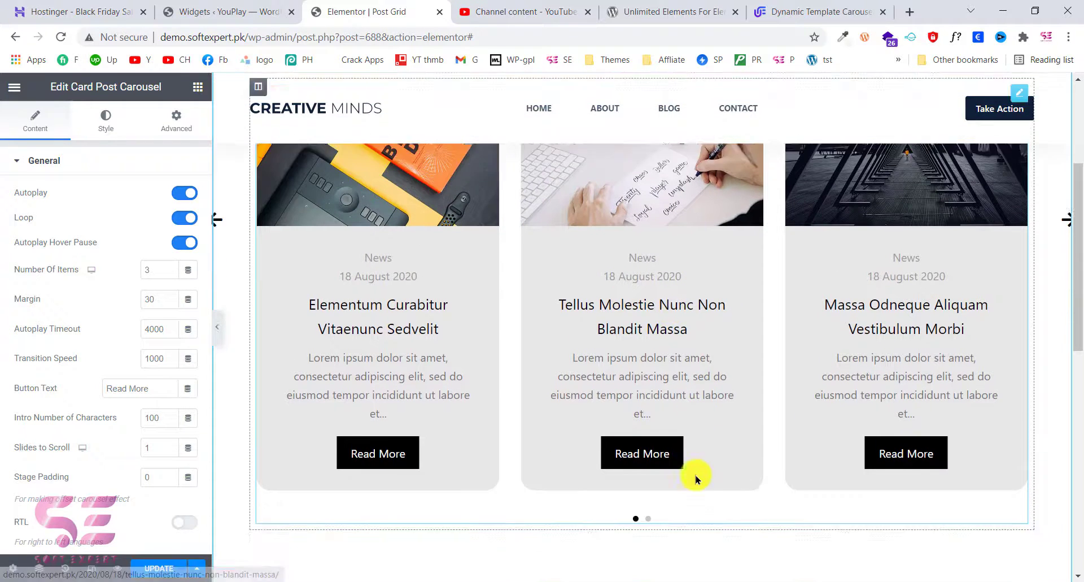
left_click(646, 501)
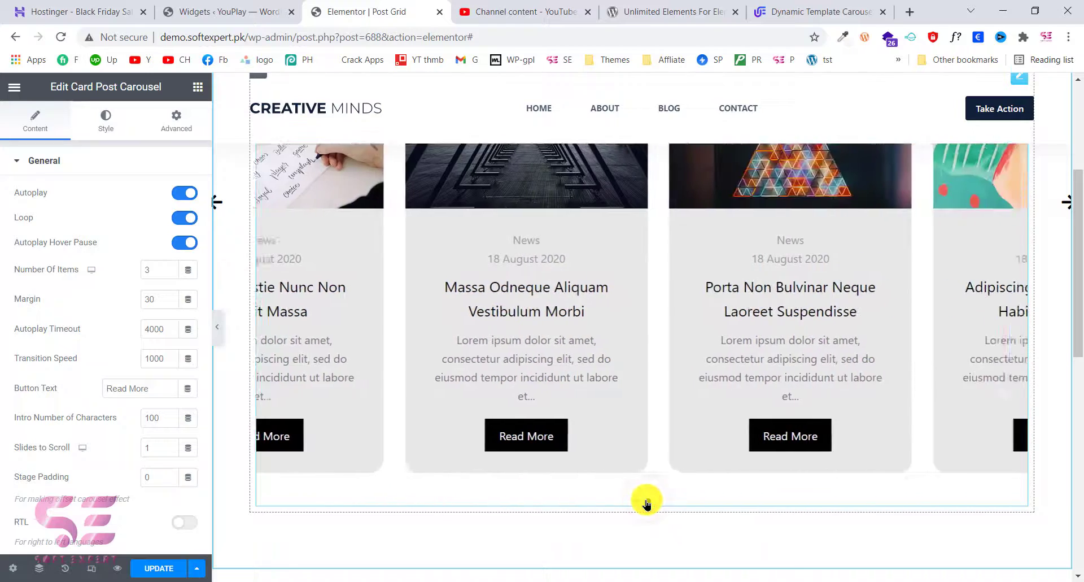
scroll(768, 399, "up", 2)
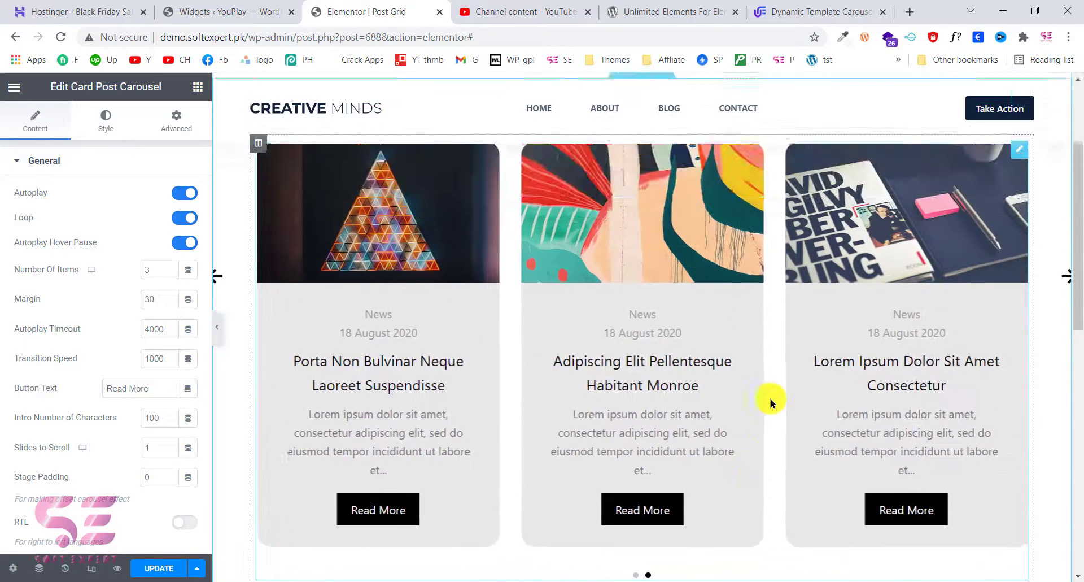
left_click(1062, 318)
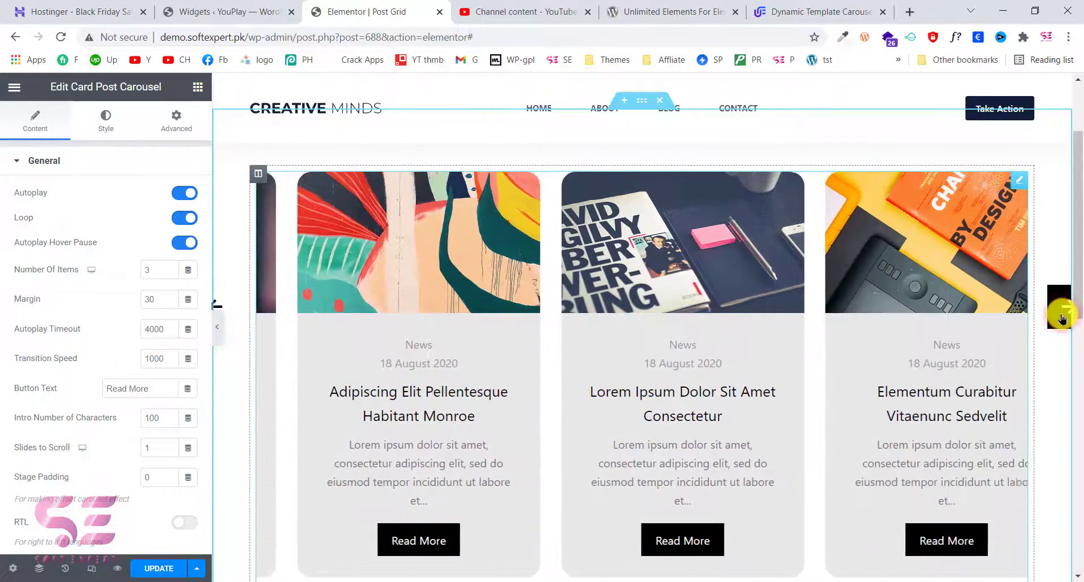
left_click(1061, 317)
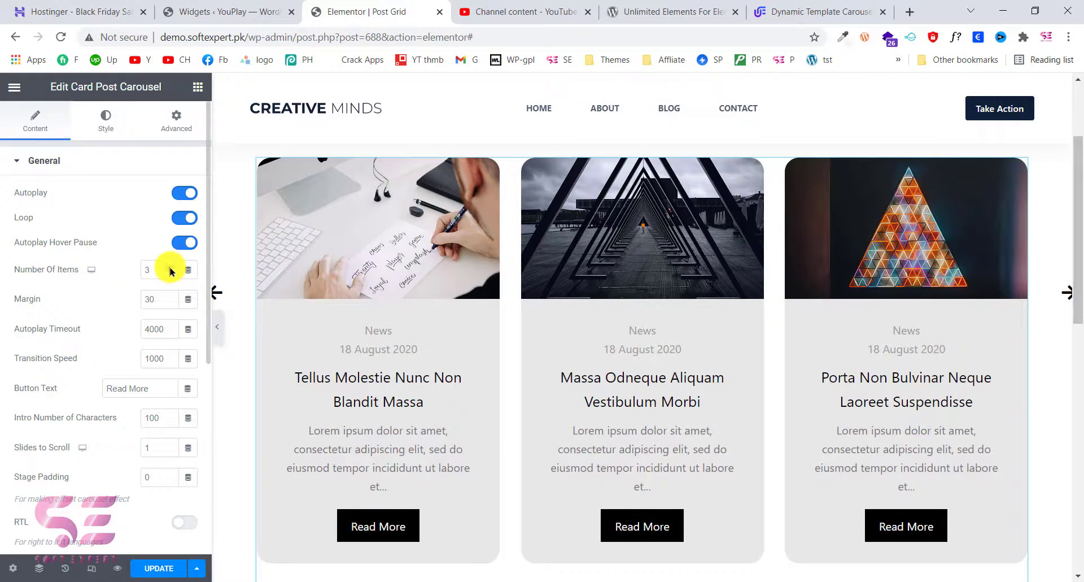
Try showing 4 items at once in the carousel and return the number of items to 3
left_click(170, 269)
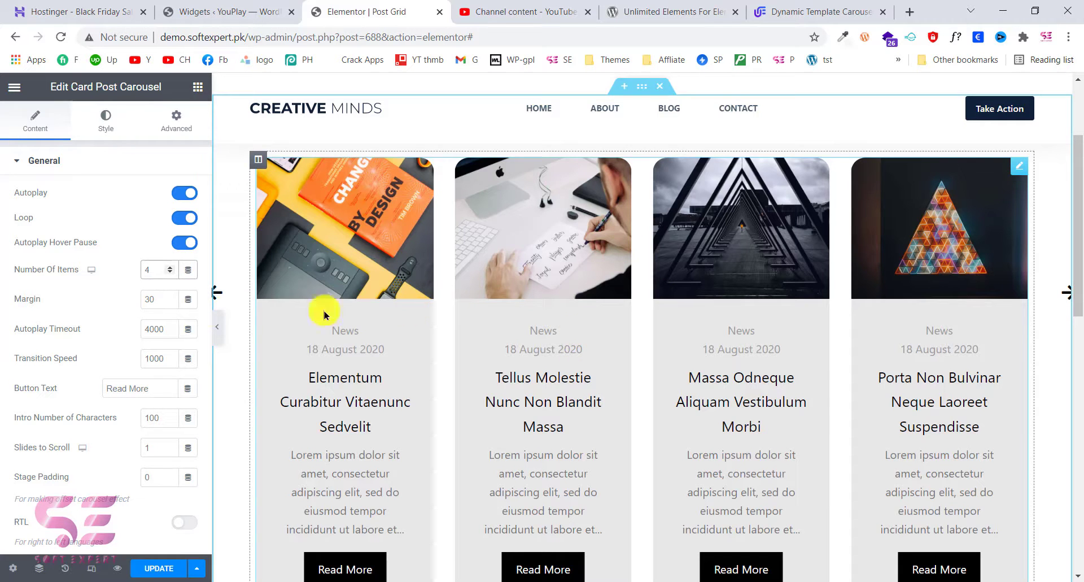
left_click(170, 273)
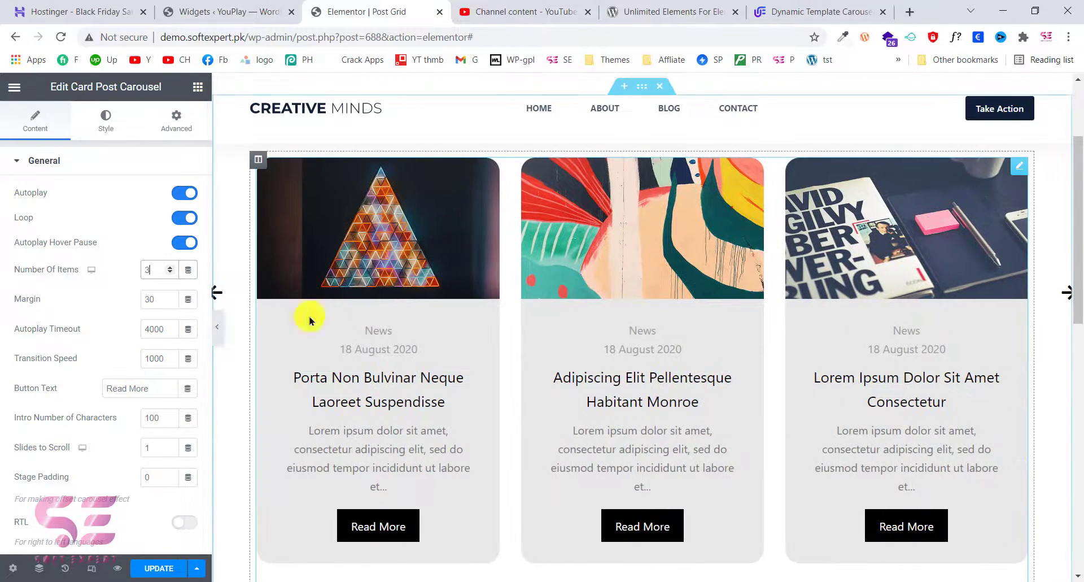
Change the button text of the carousel's cards to "Learn More"
scroll(96, 339, "down", 3)
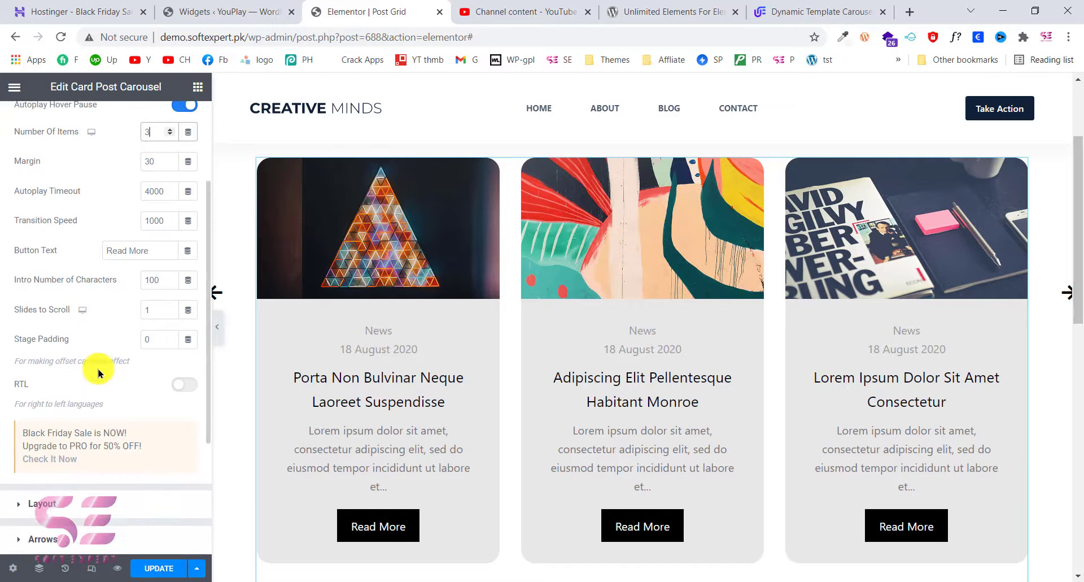
double_click(116, 250)
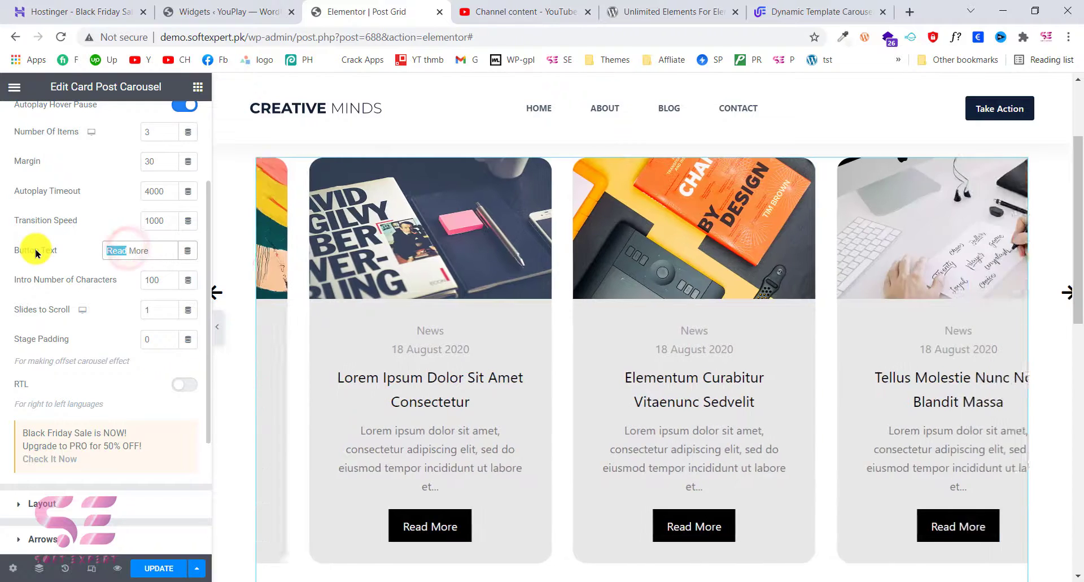
type("Learn")
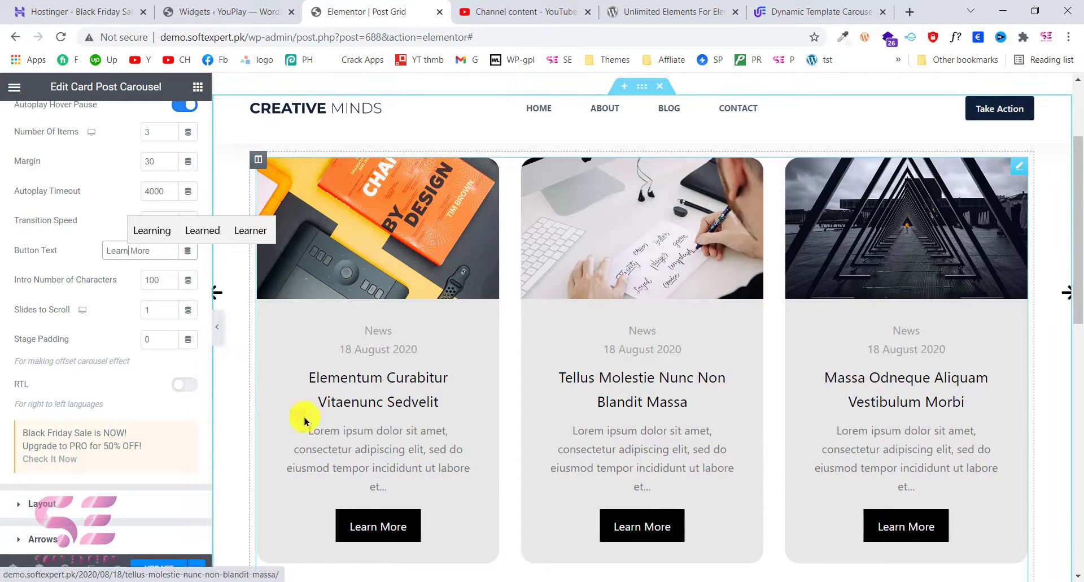
left_click(63, 284)
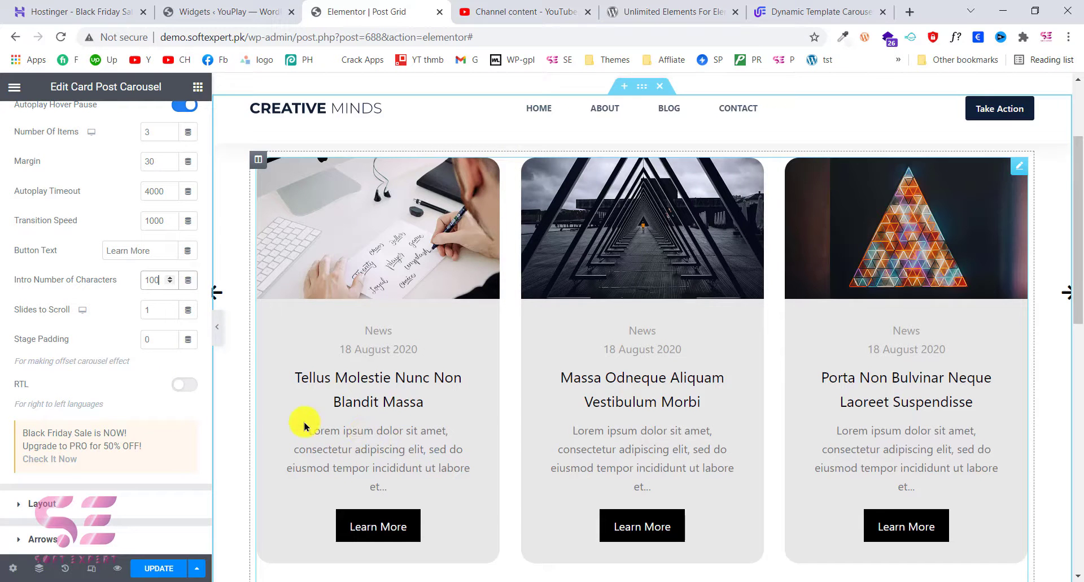
left_click(35, 315)
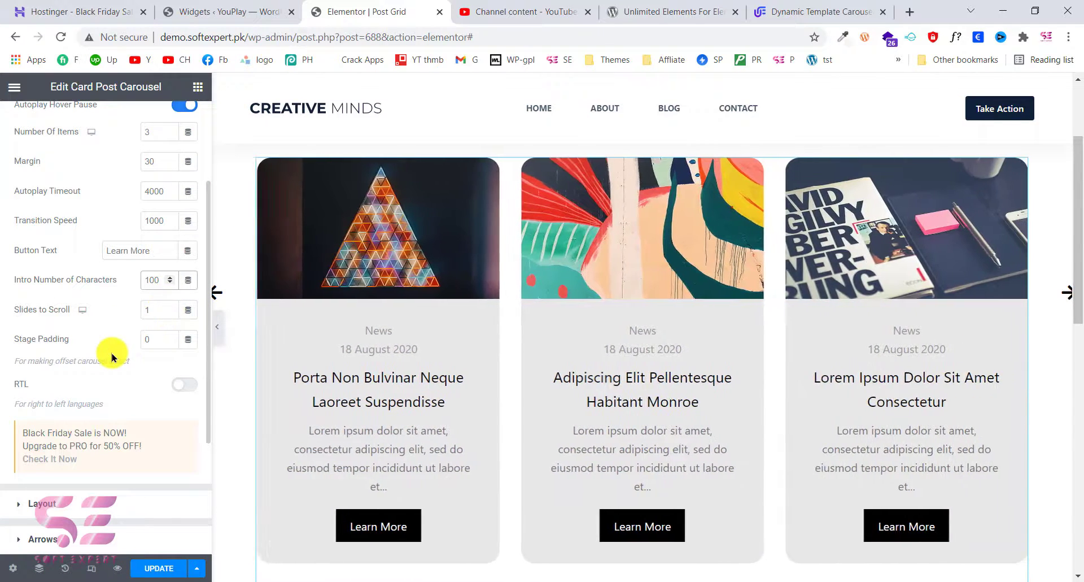
Try the RTL option for right-to-left languages on the carousel and switch it back off
scroll(90, 316, "down", 2)
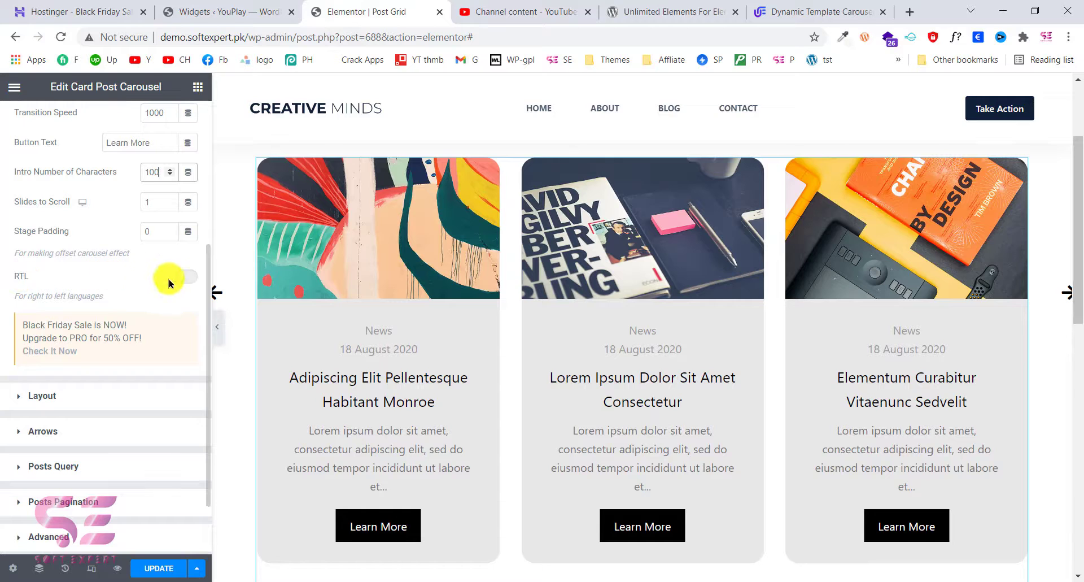
left_click(188, 280)
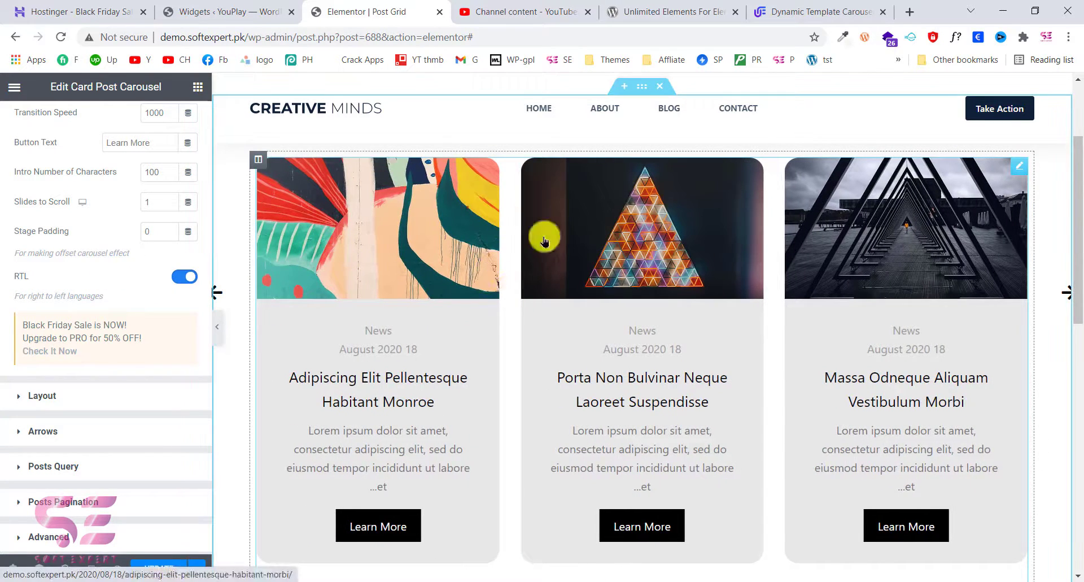
left_click(179, 282)
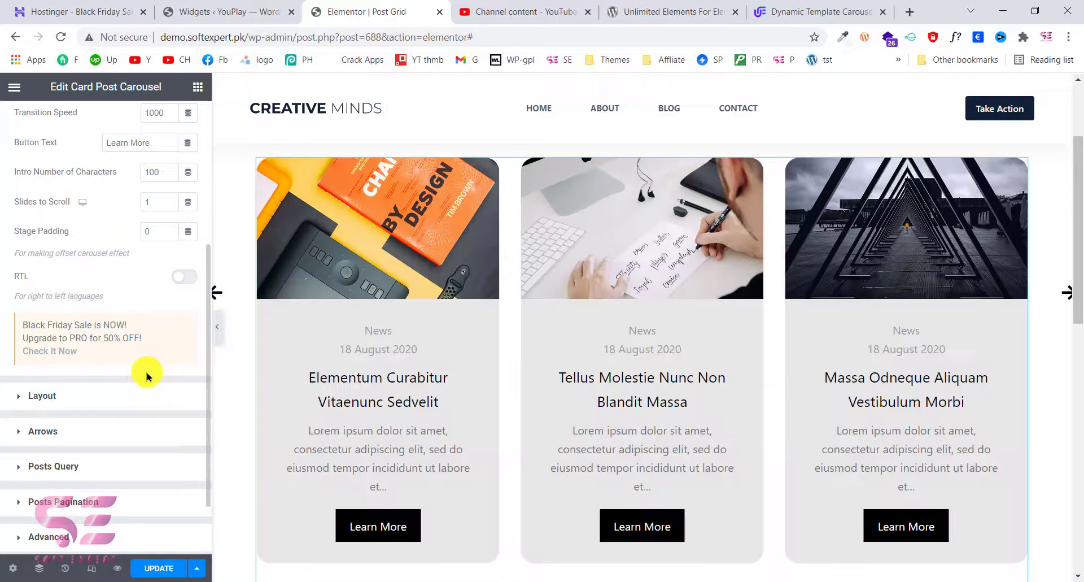
Try hiding the carousel's navigation arrows in its layout settings and show them again
scroll(147, 376, "down", 3)
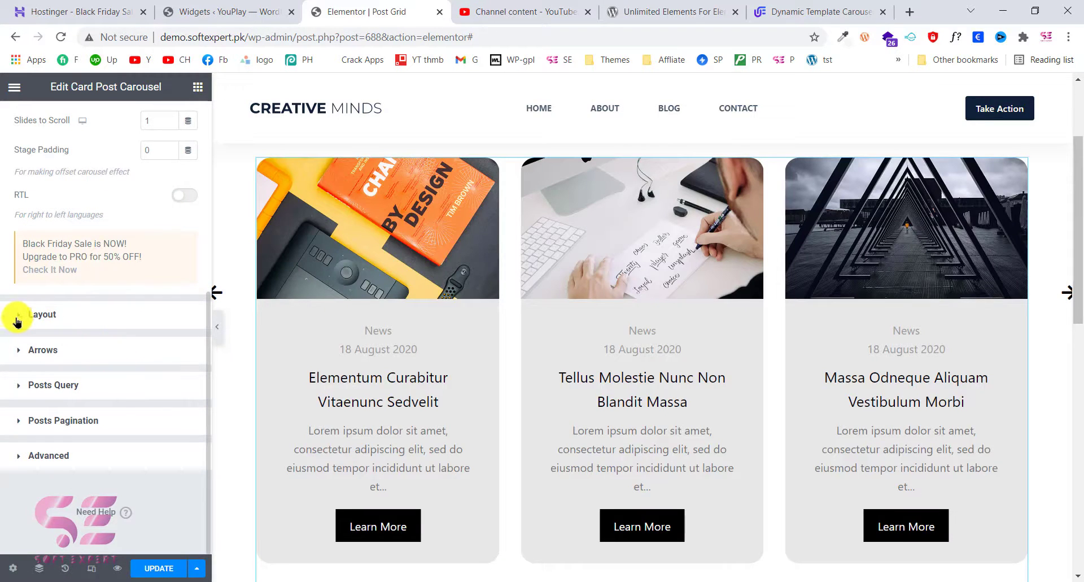
left_click(45, 315)
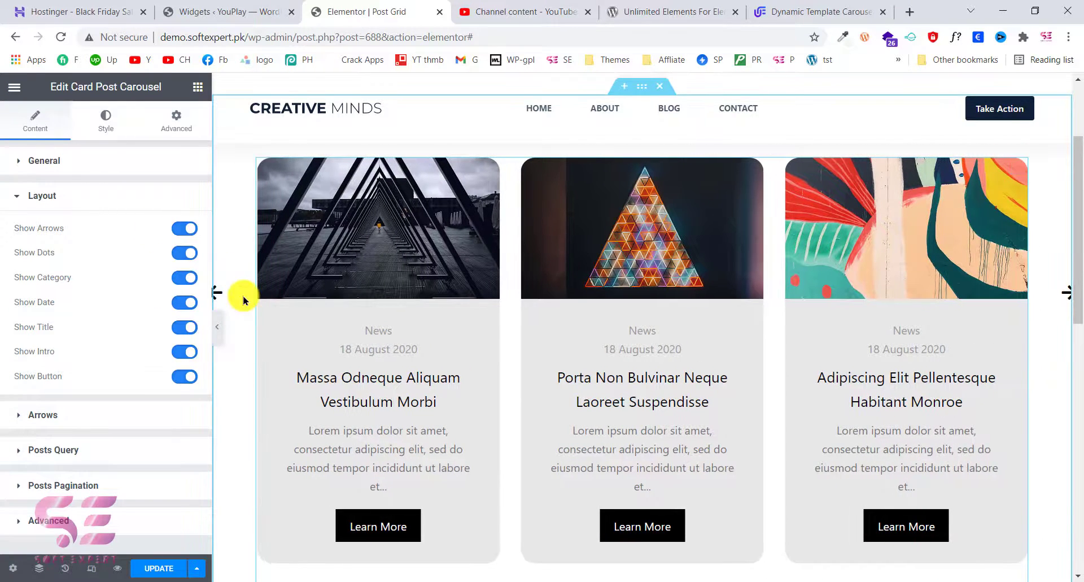
left_click(185, 230)
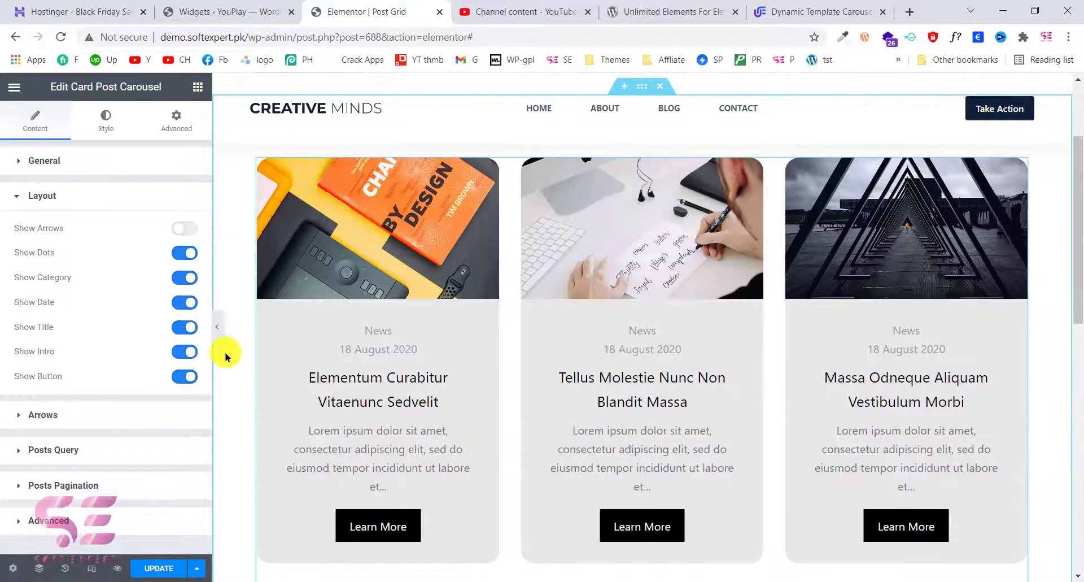
scroll(226, 357, "down", 2)
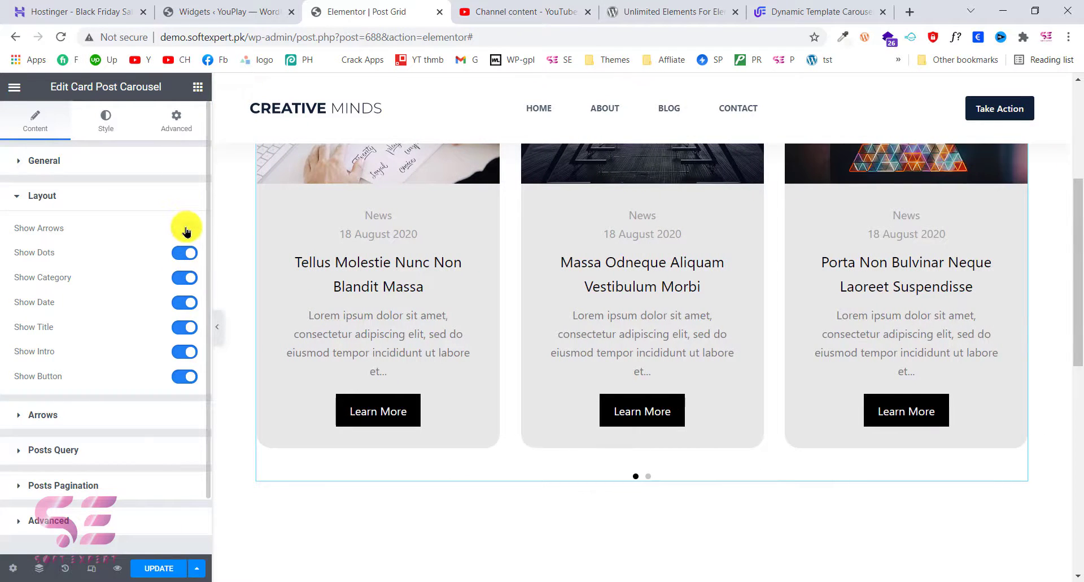
left_click(186, 229)
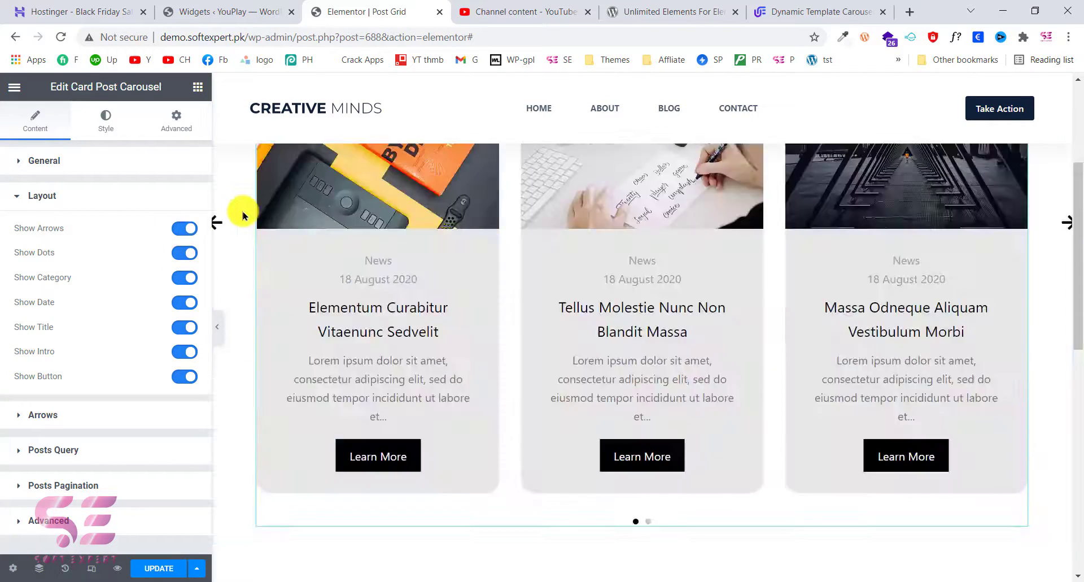
Hide the category and the button on the carousel's cards
left_click(182, 281)
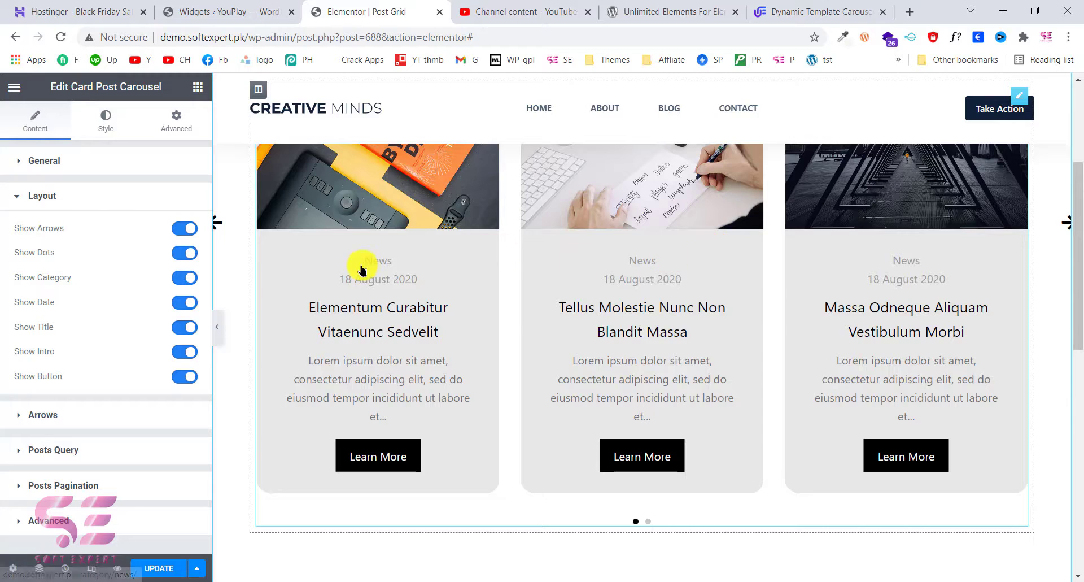
left_click(182, 278)
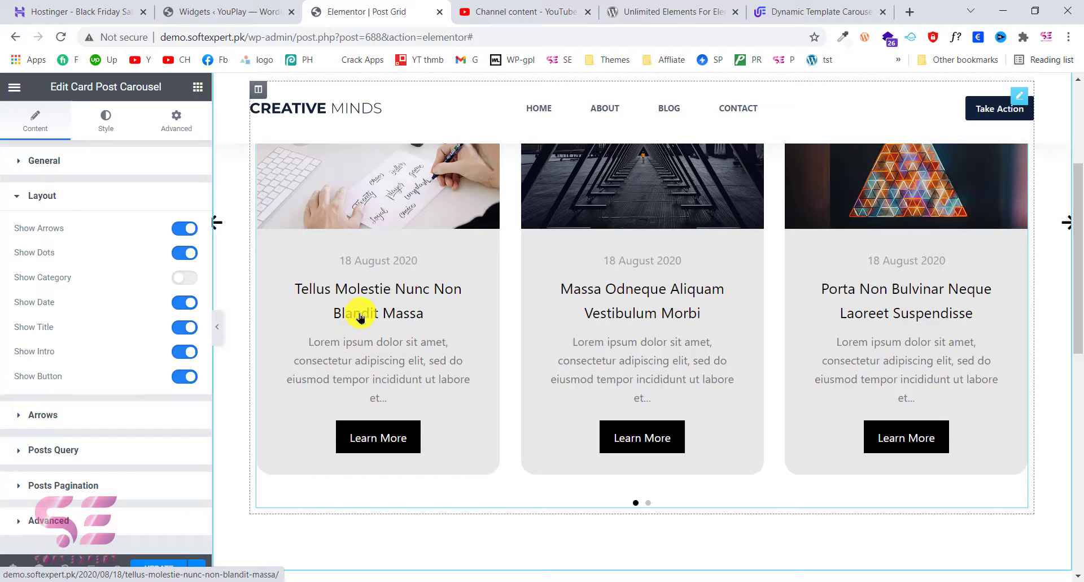
left_click(185, 376)
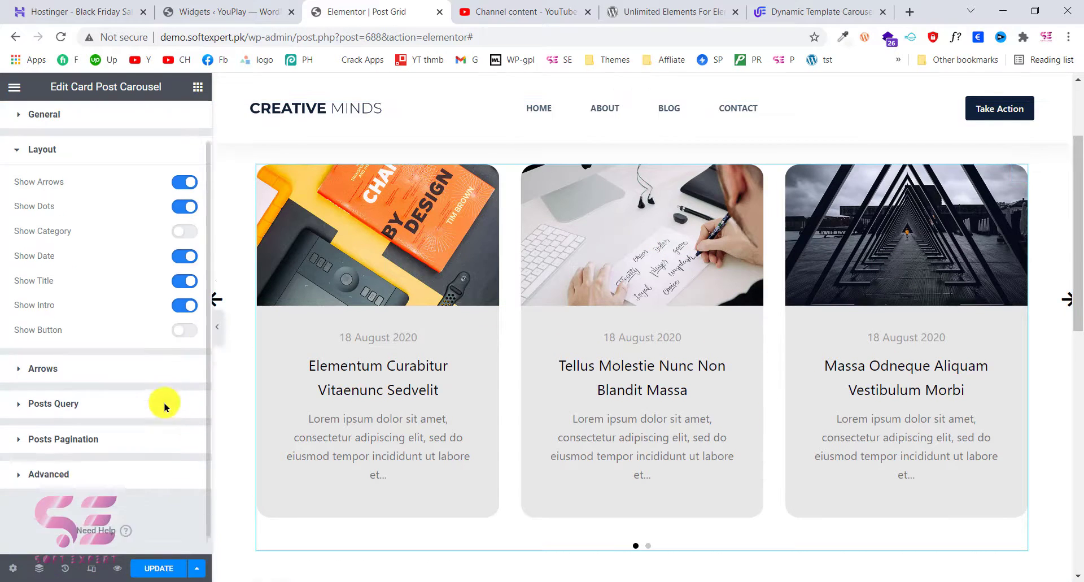
Replace the carousel's left arrow icon with the circled left arrow from the icon library
left_click(39, 415)
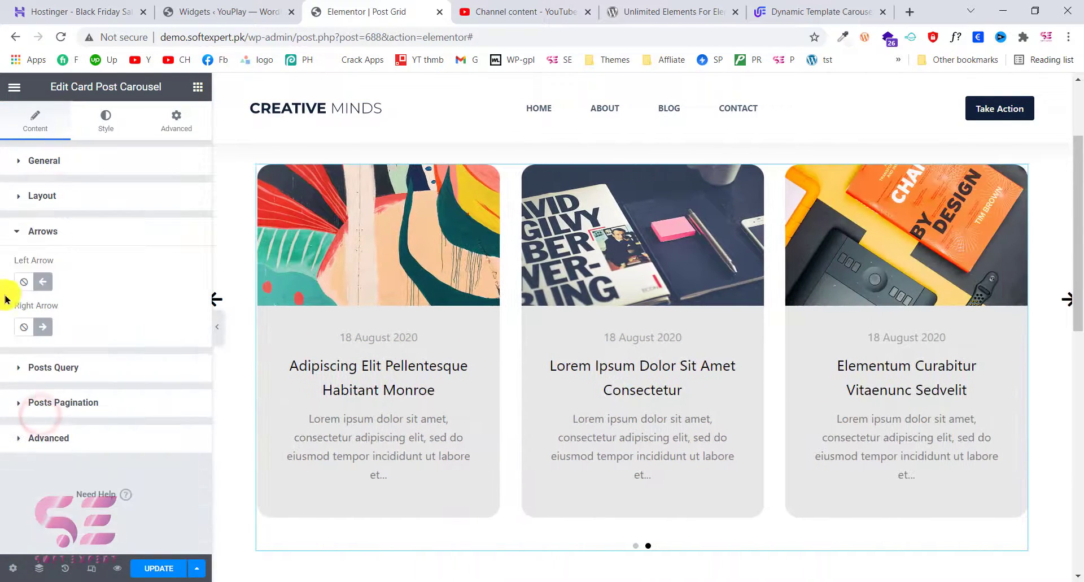
left_click(47, 284)
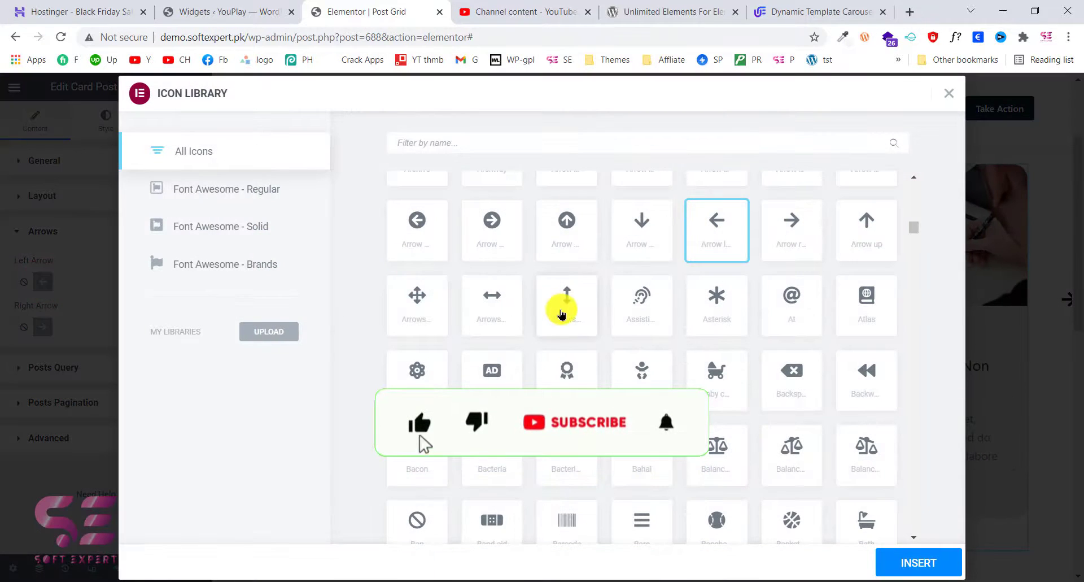
scroll(729, 299, "up", 2)
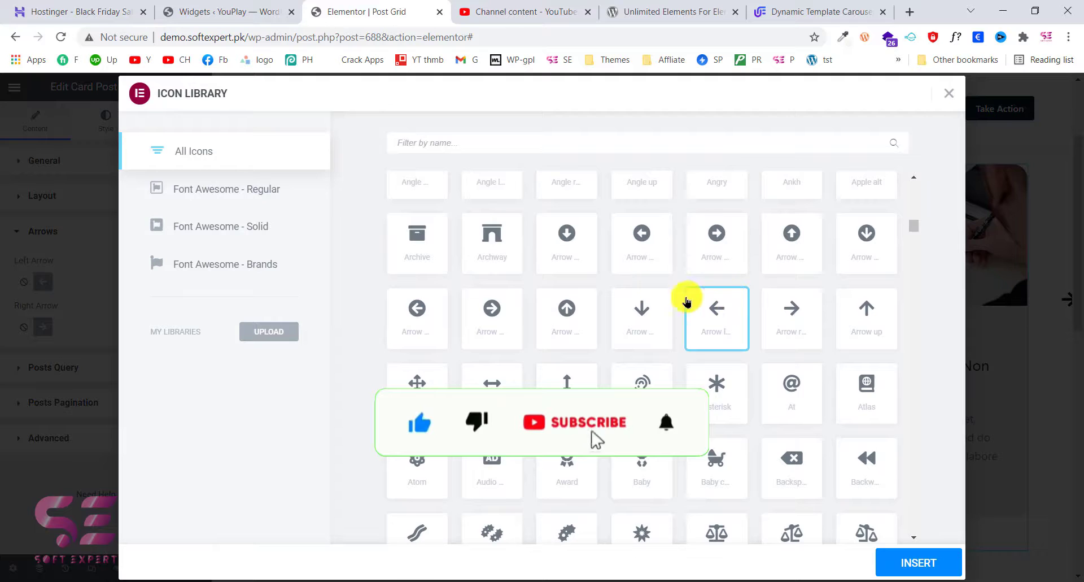
left_click(659, 250)
left_click(927, 562)
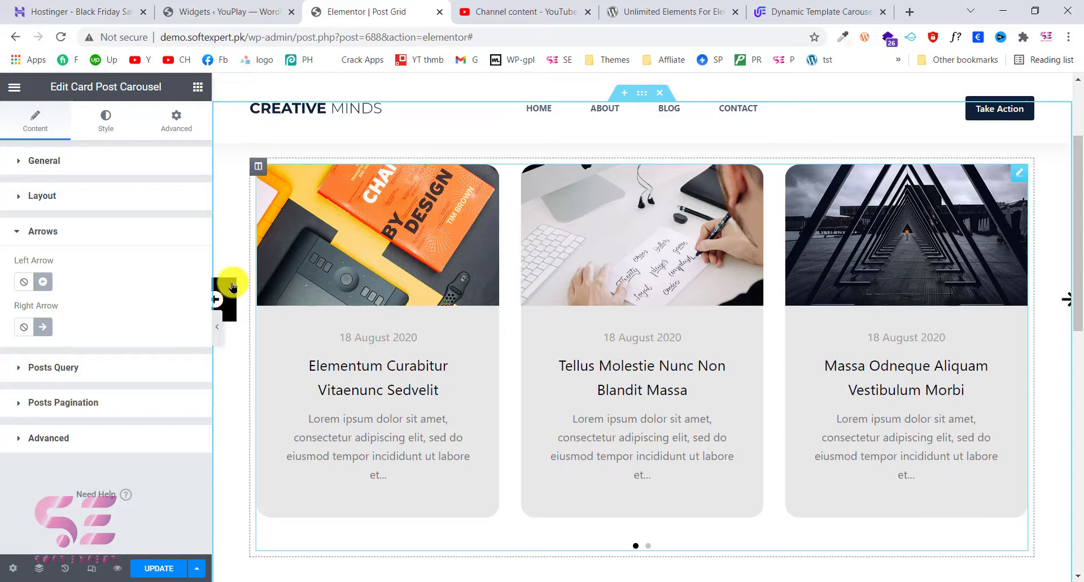
Replace the carousel's right arrow icon with the circled right arrow from the icon library
left_click(45, 328)
scroll(557, 243, "up", 1)
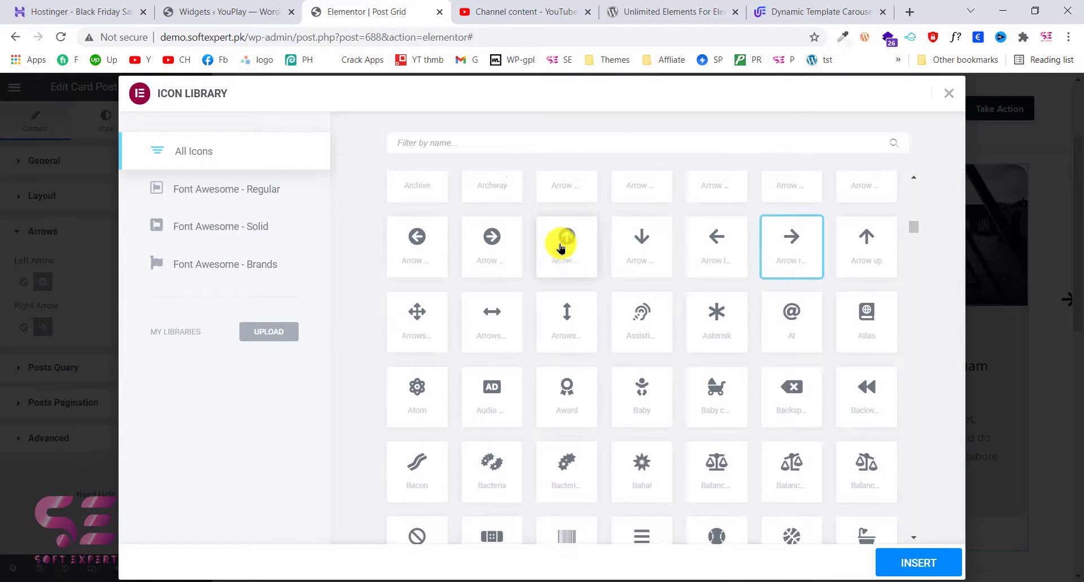
left_click(491, 256)
left_click(935, 555)
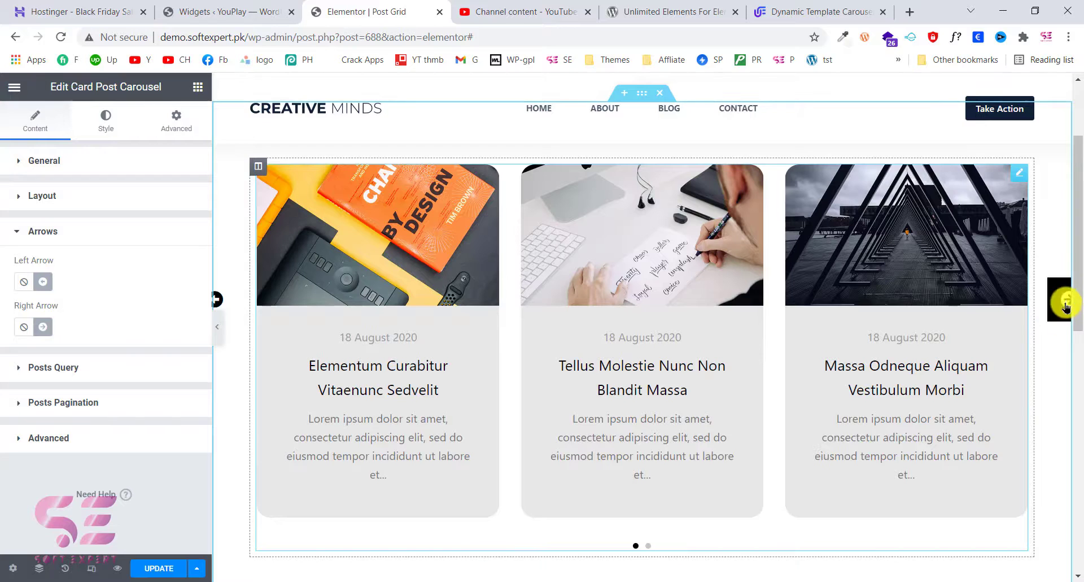
Try Manual Selection as the carousel's posts source in the posts query and set it back to Custom Posts
left_click(50, 367)
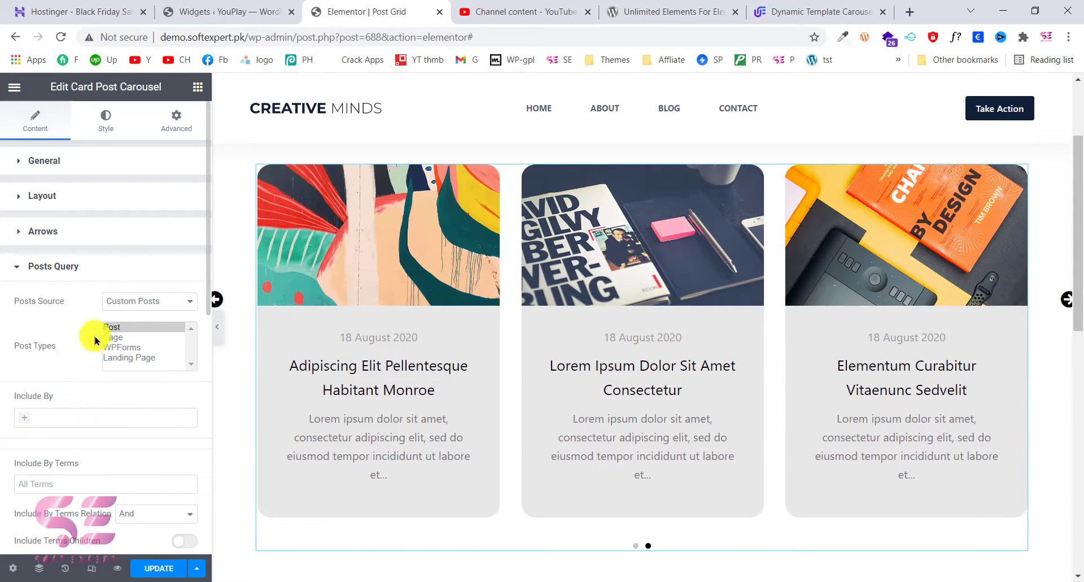
left_click(135, 300)
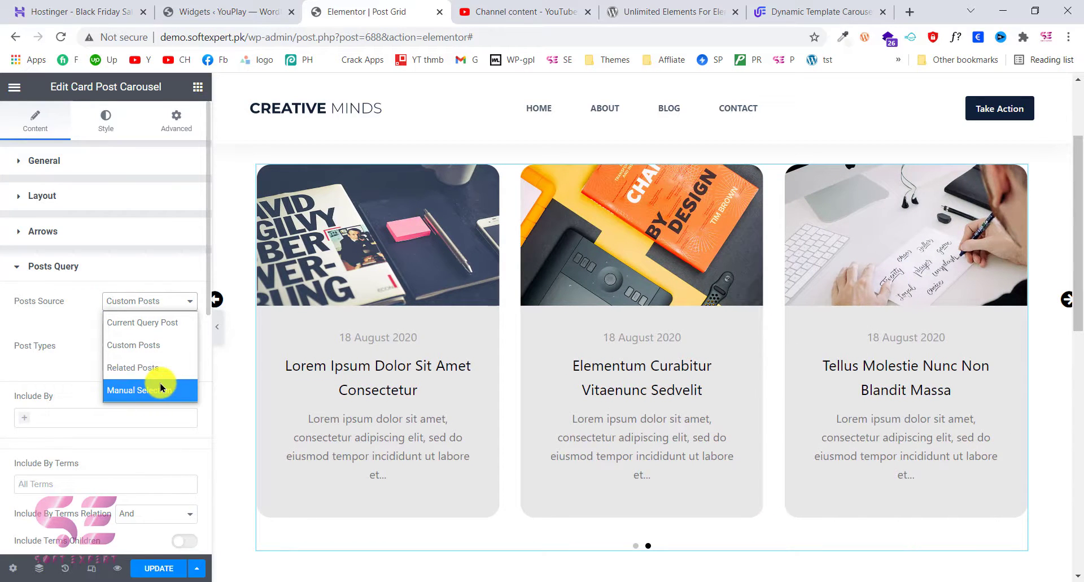
left_click(95, 325)
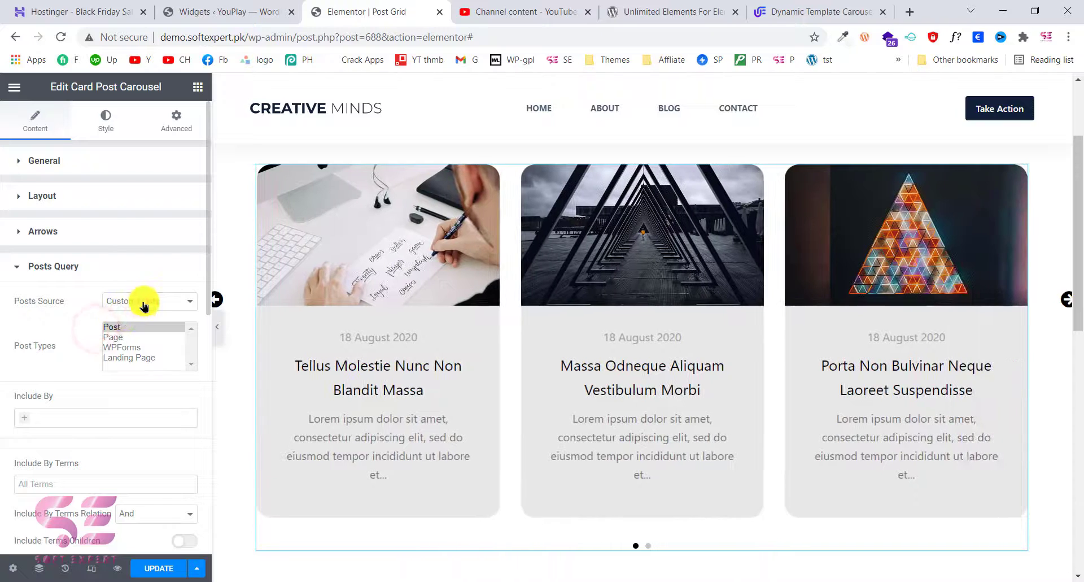
left_click(143, 304)
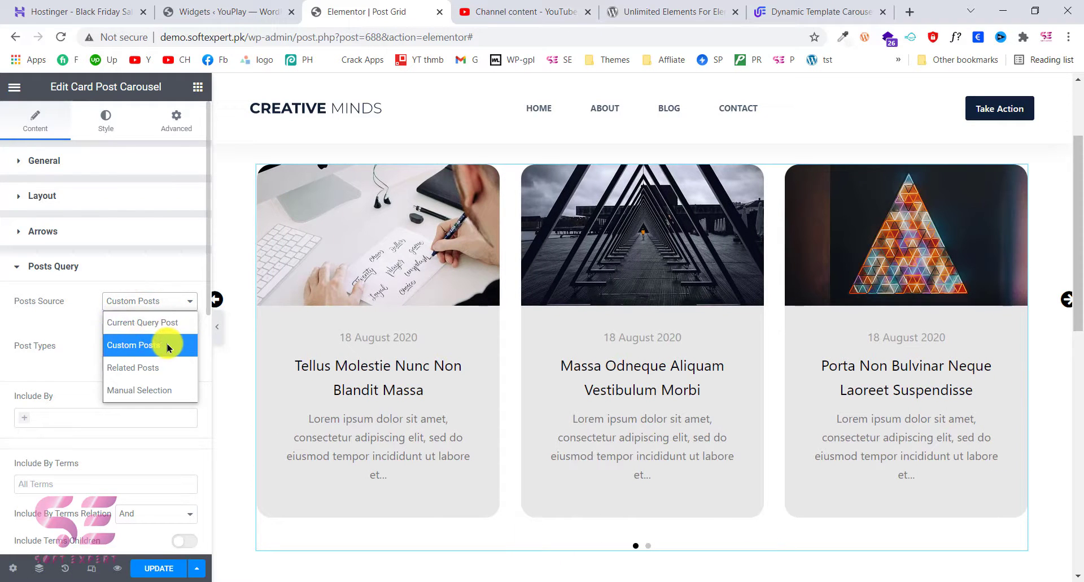
left_click(136, 391)
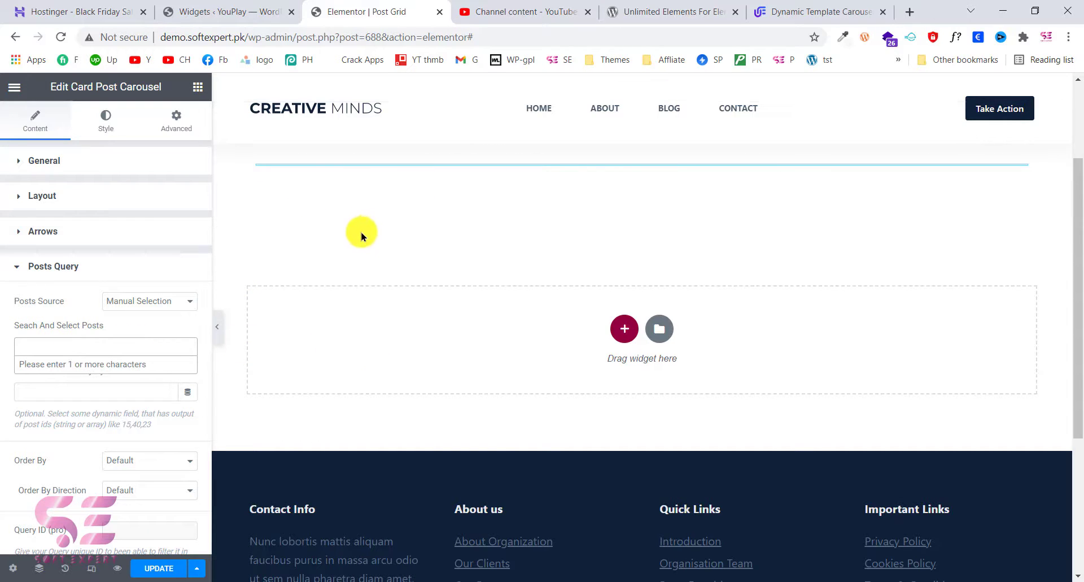
left_click(120, 303)
left_click(120, 342)
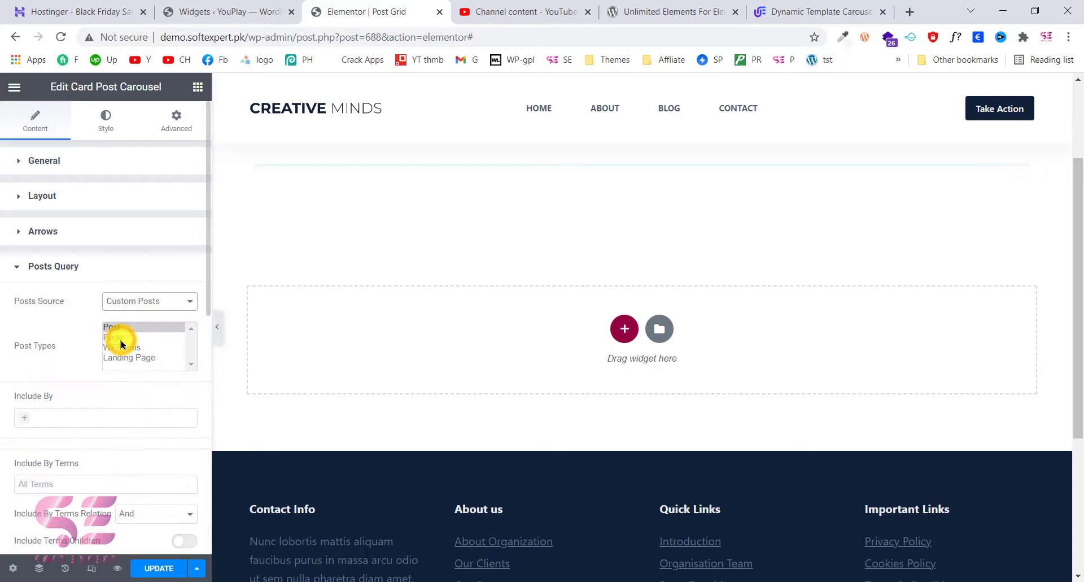
Examine the posts query's inclusion criteria, the available terms to include and the terms relation choices
scroll(121, 344, "down", 2)
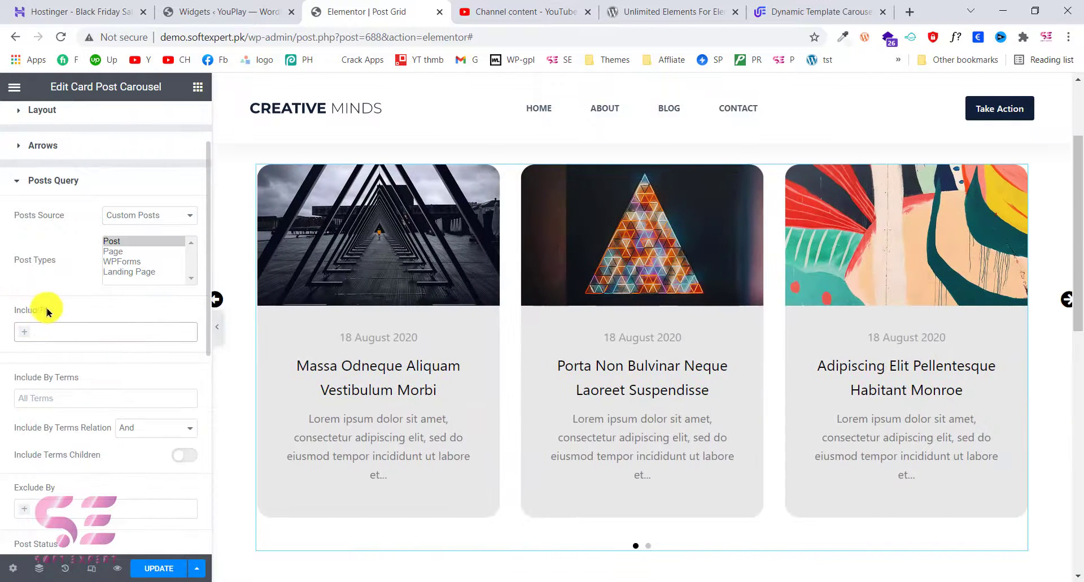
left_click(24, 335)
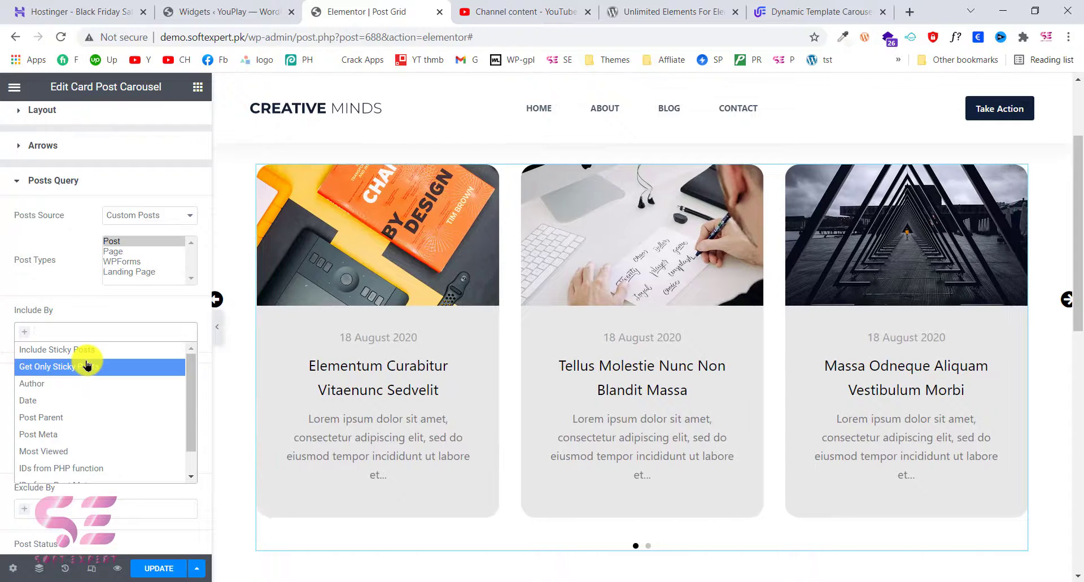
left_click(6, 331)
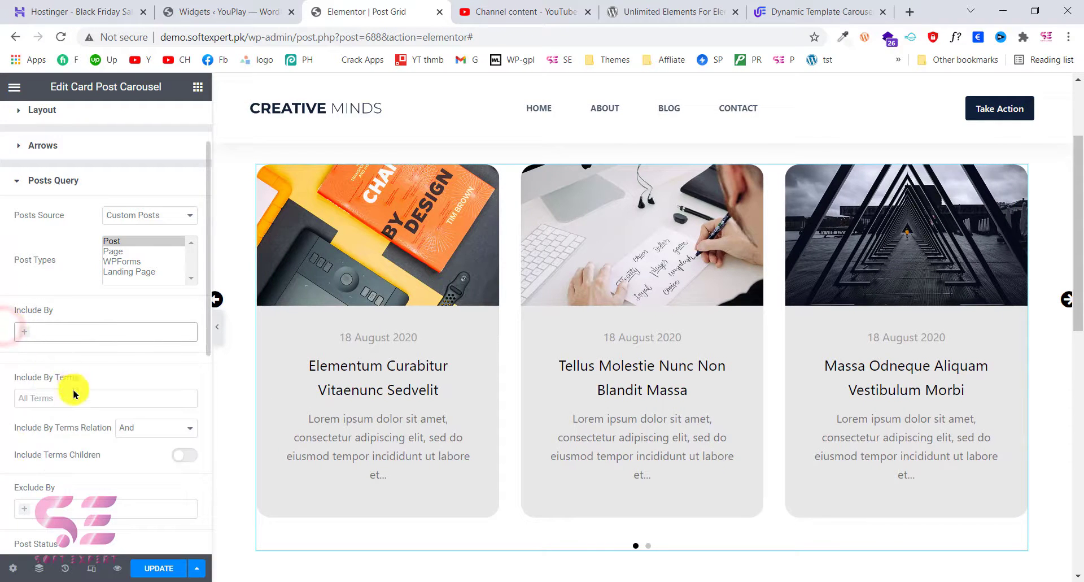
left_click(42, 396)
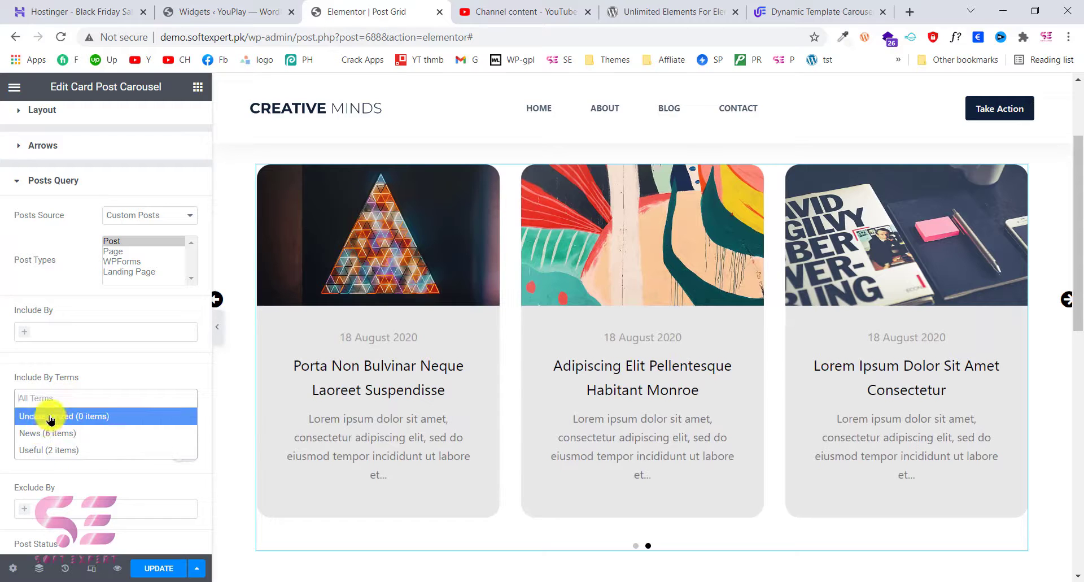
left_click(18, 377)
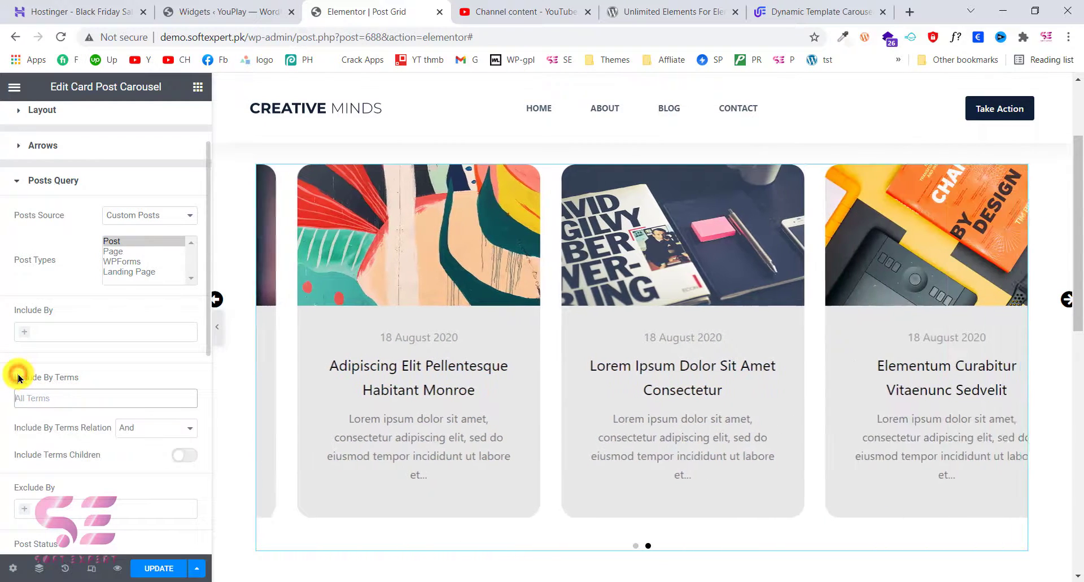
scroll(24, 403, "down", 5)
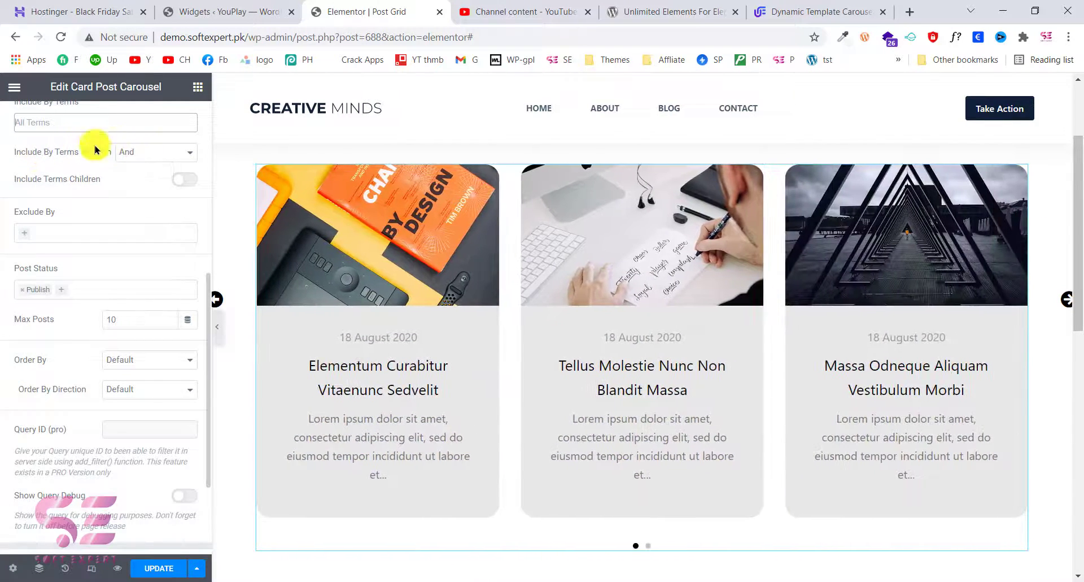
left_click(50, 127)
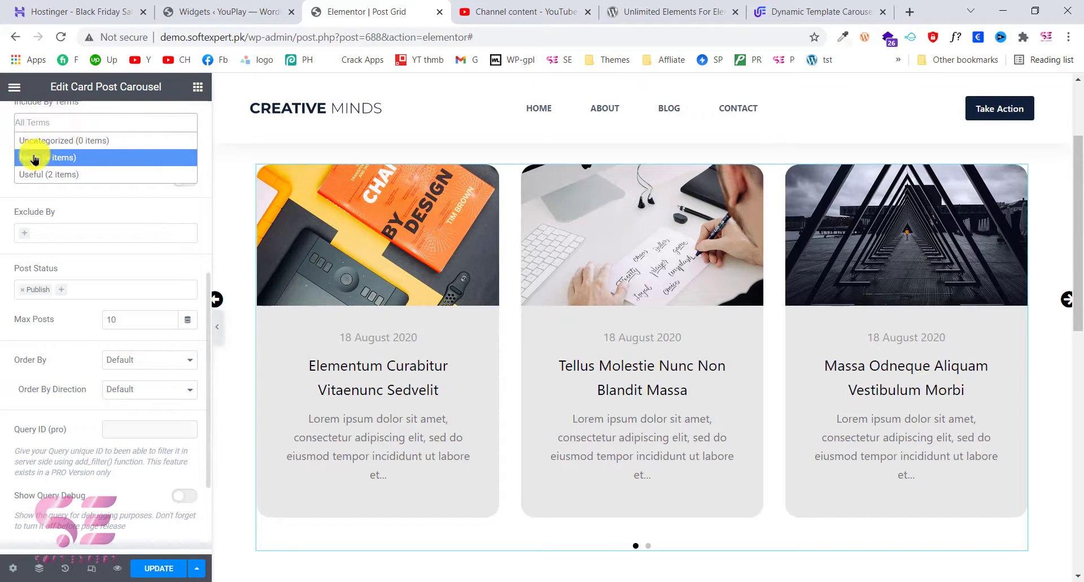
left_click(1, 158)
left_click(142, 153)
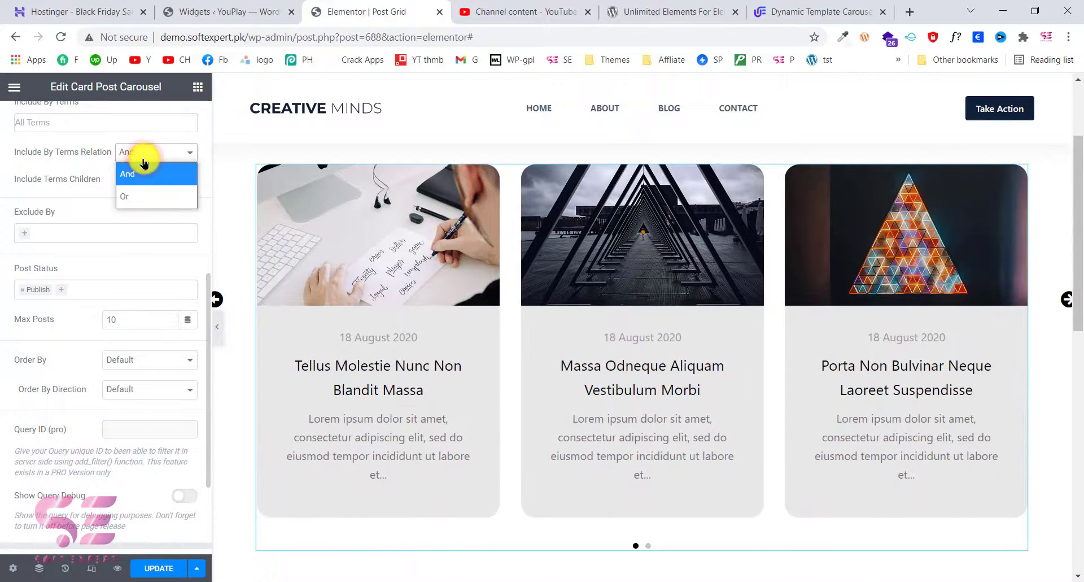
left_click(77, 169)
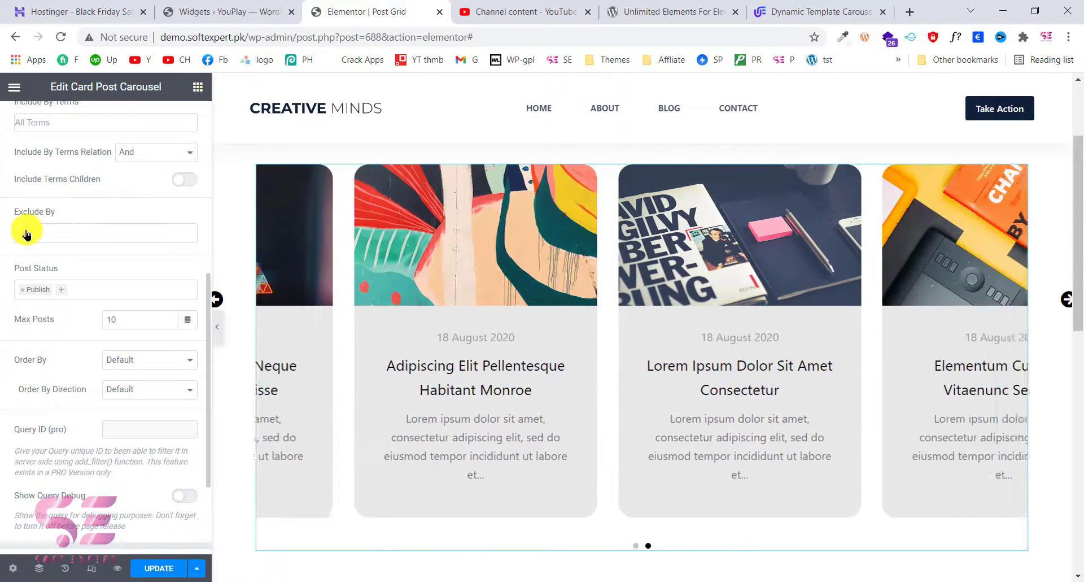
Examine the posts query's exclusion criteria, post status, maximum posts, and the choices for sort order and direction
left_click(26, 233)
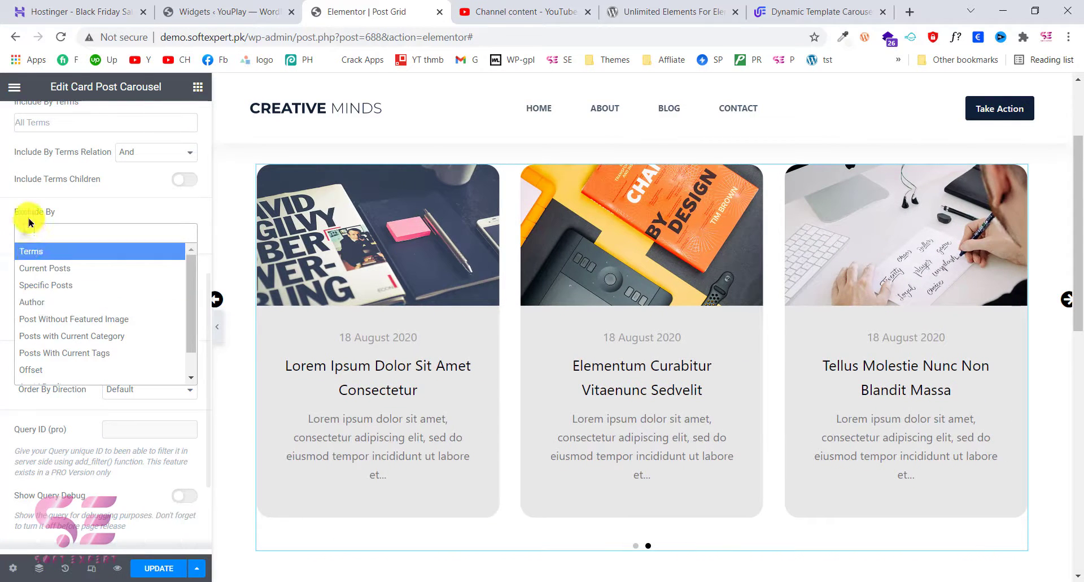
left_click(22, 234)
scroll(15, 225, "down", 1)
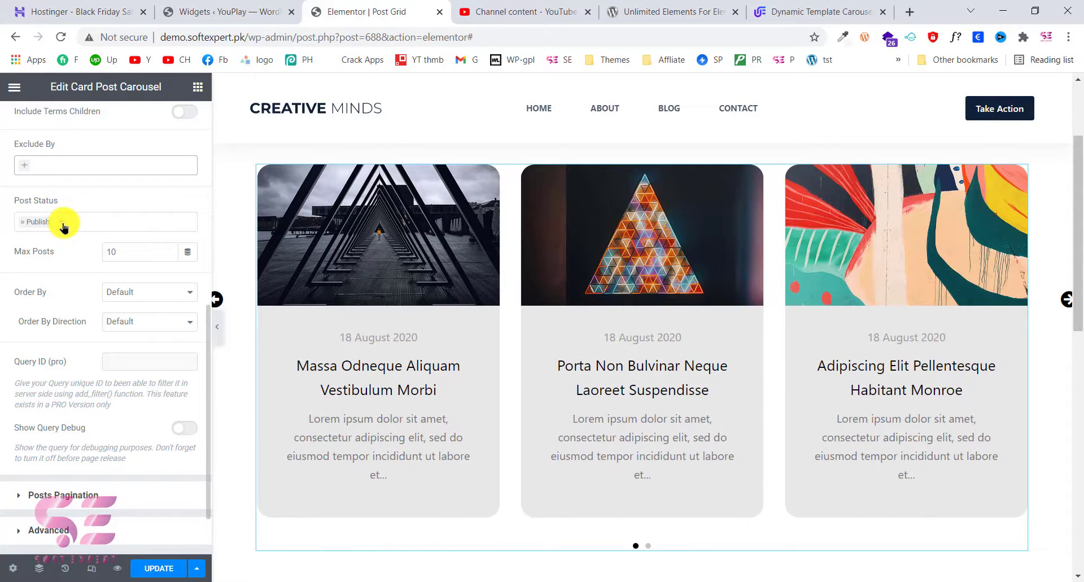
scroll(107, 249, "down", 1)
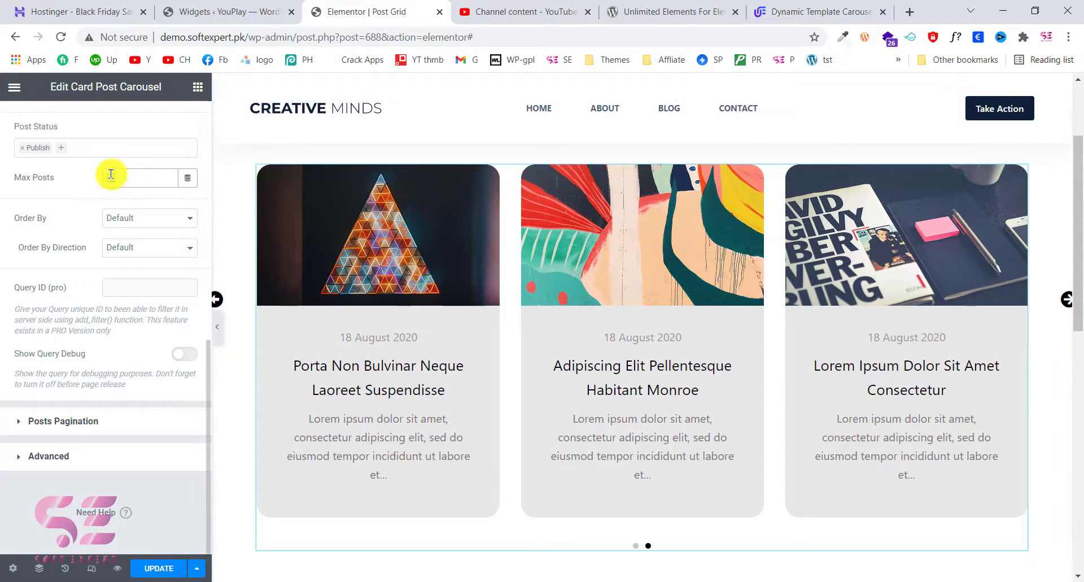
left_click(16, 240)
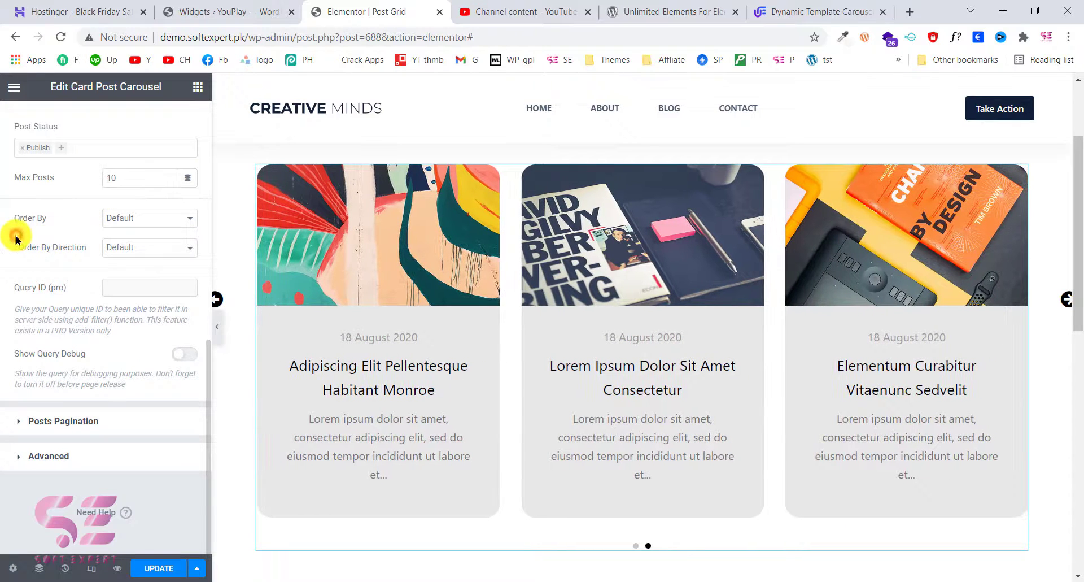
left_click(144, 219)
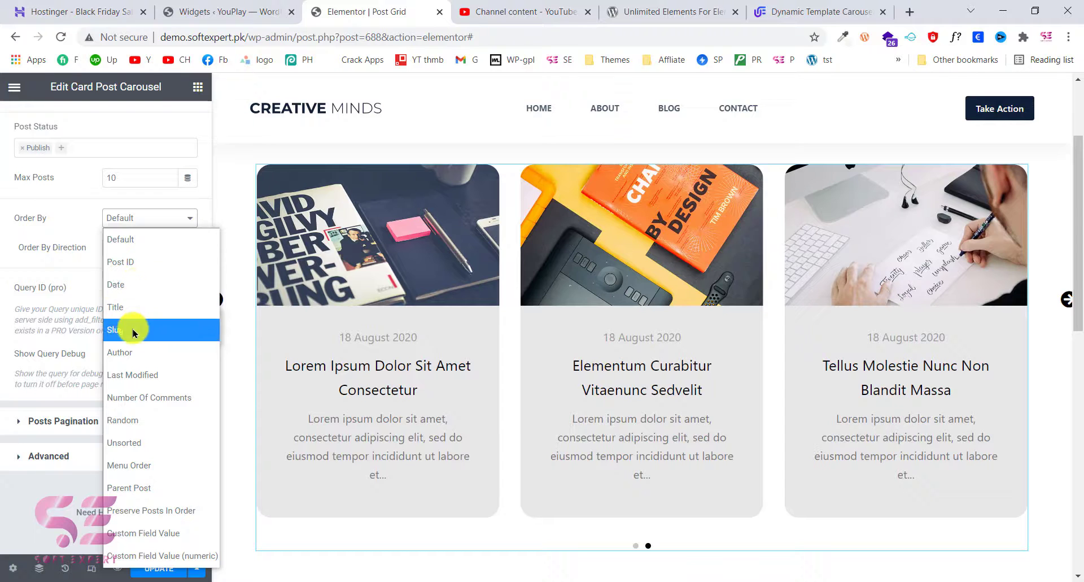
left_click(71, 217)
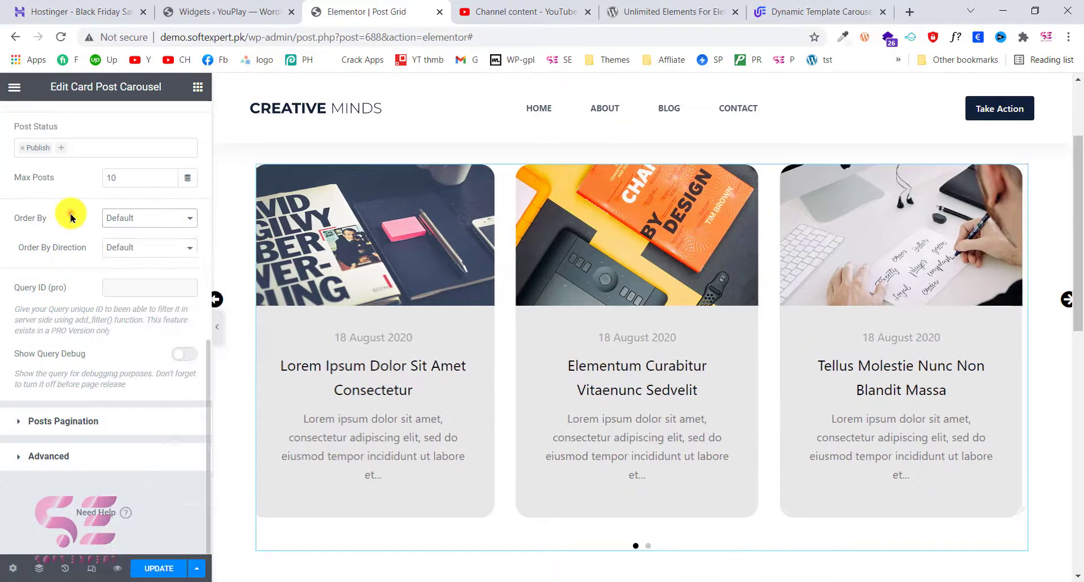
left_click(145, 251)
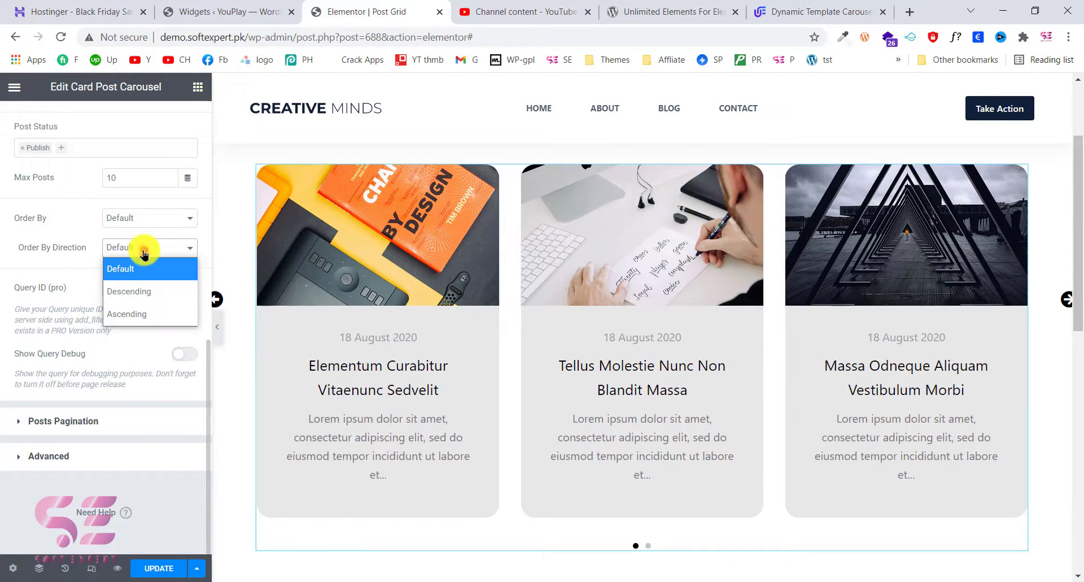
left_click(90, 255)
left_click(129, 226)
left_click(134, 224)
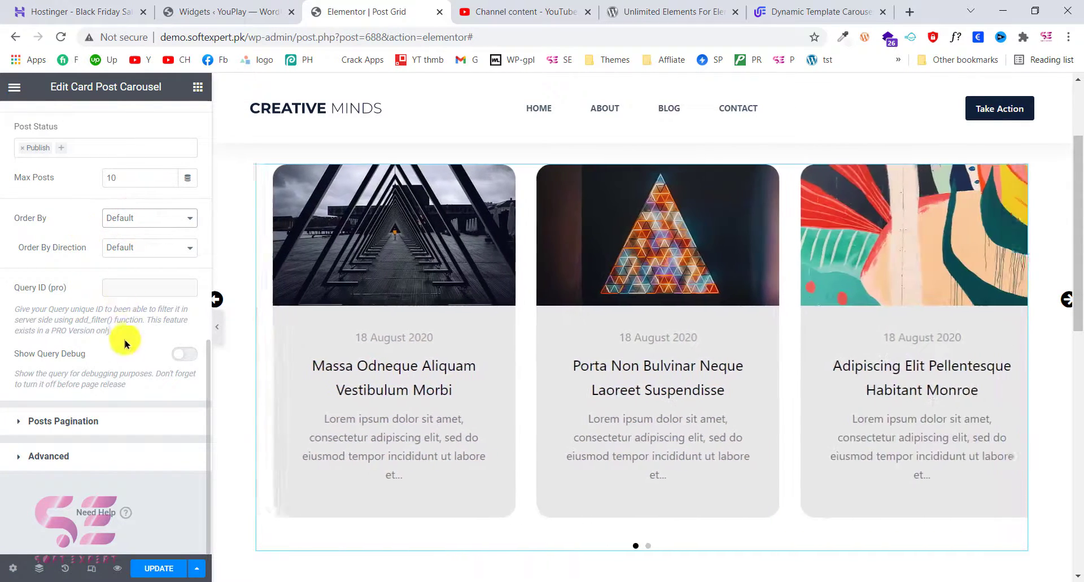
Try Numbers as the carousel's posts pagination, set it back to None, and open the widget's advanced content settings
left_click(43, 420)
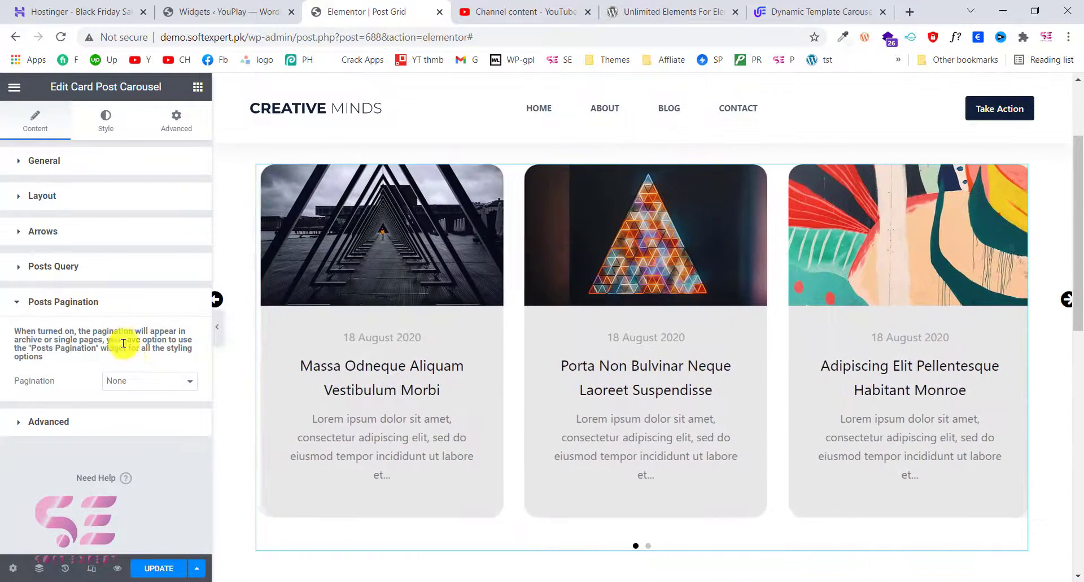
left_click(125, 386)
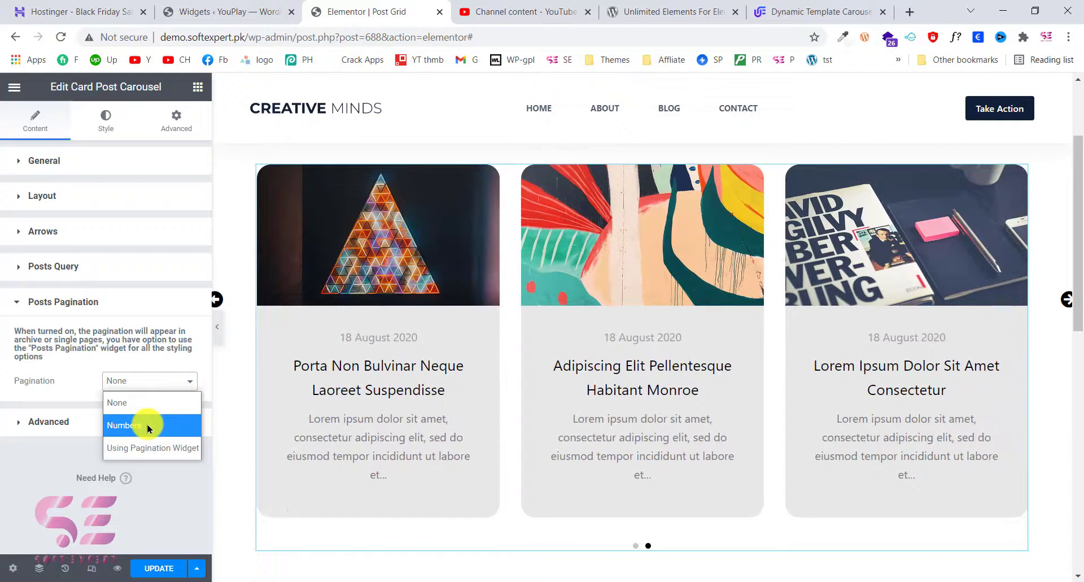
left_click(148, 426)
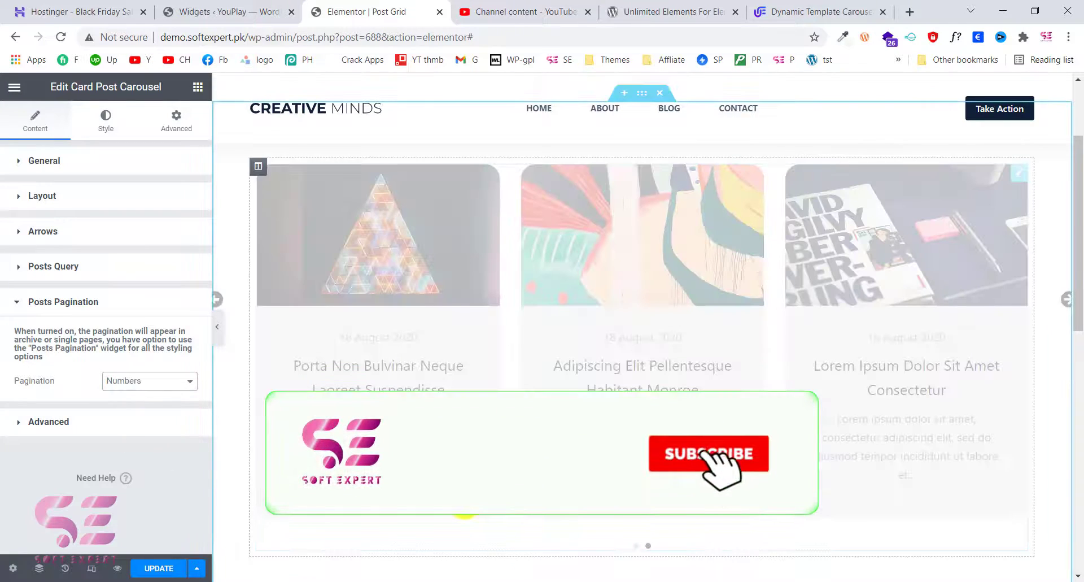
scroll(642, 328, "down", 2)
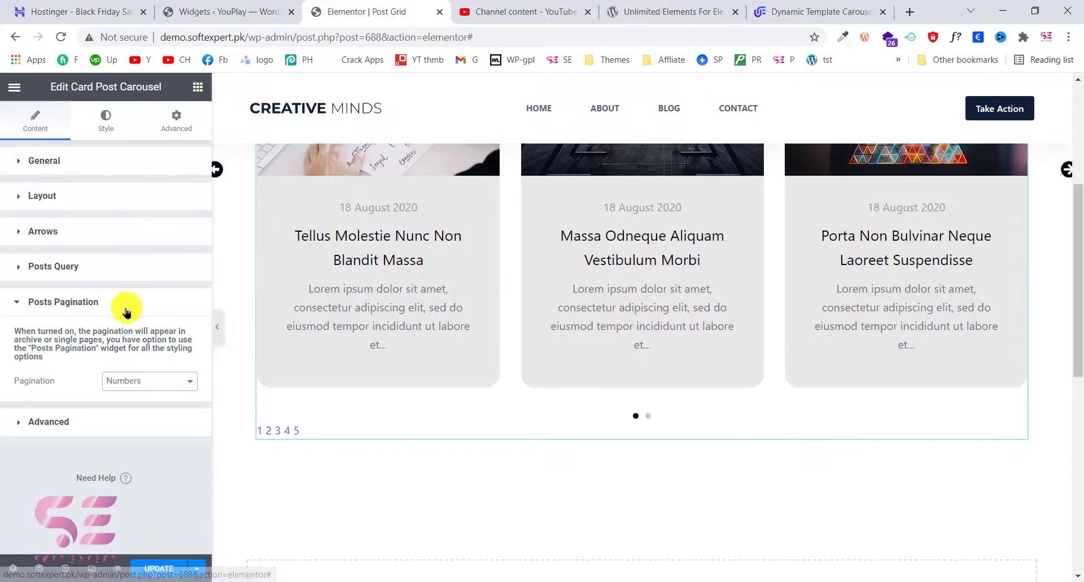
left_click(122, 382)
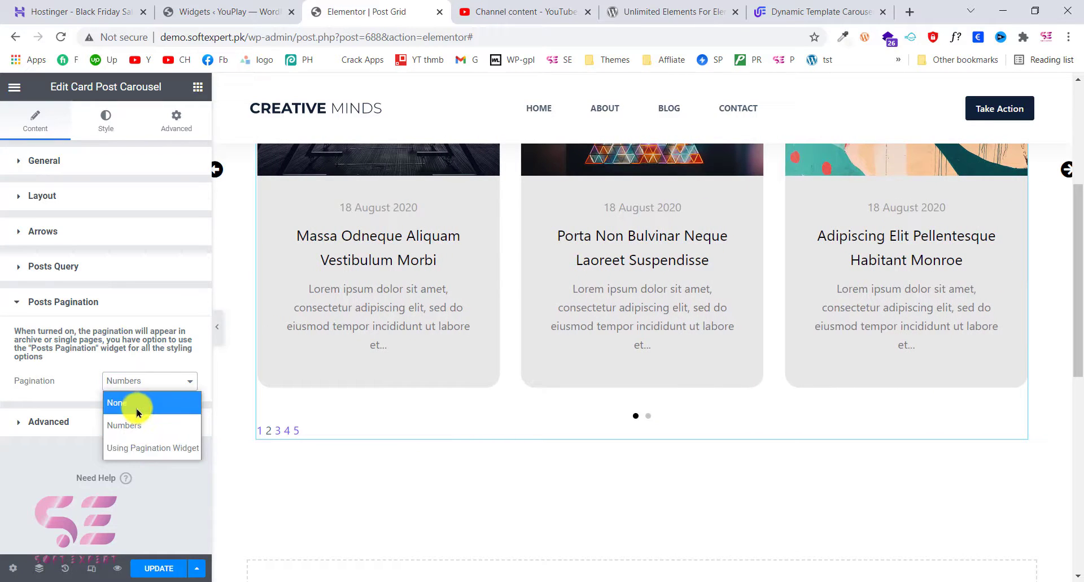
left_click(137, 408)
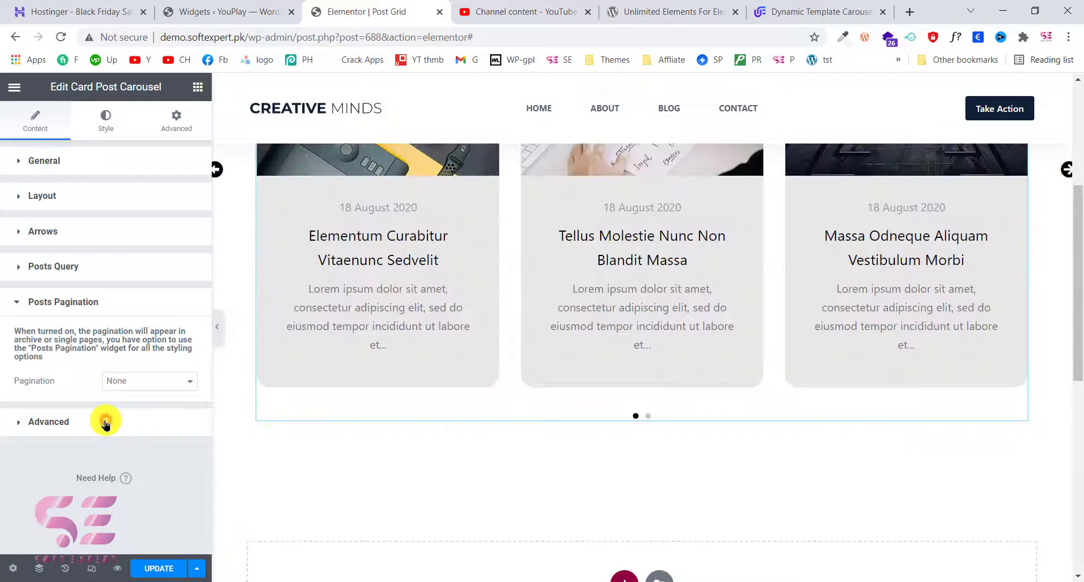
left_click(105, 422)
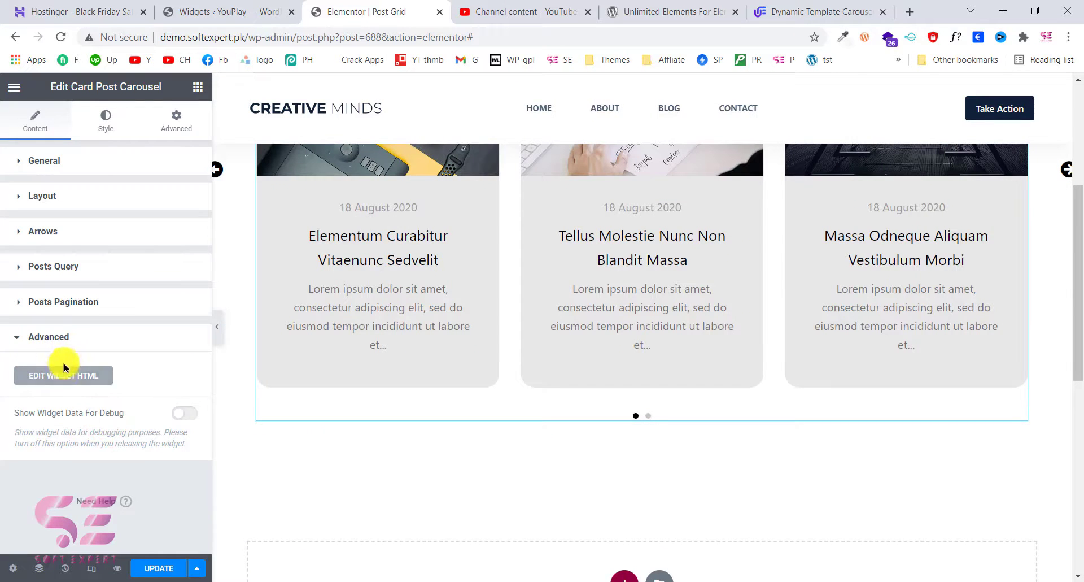
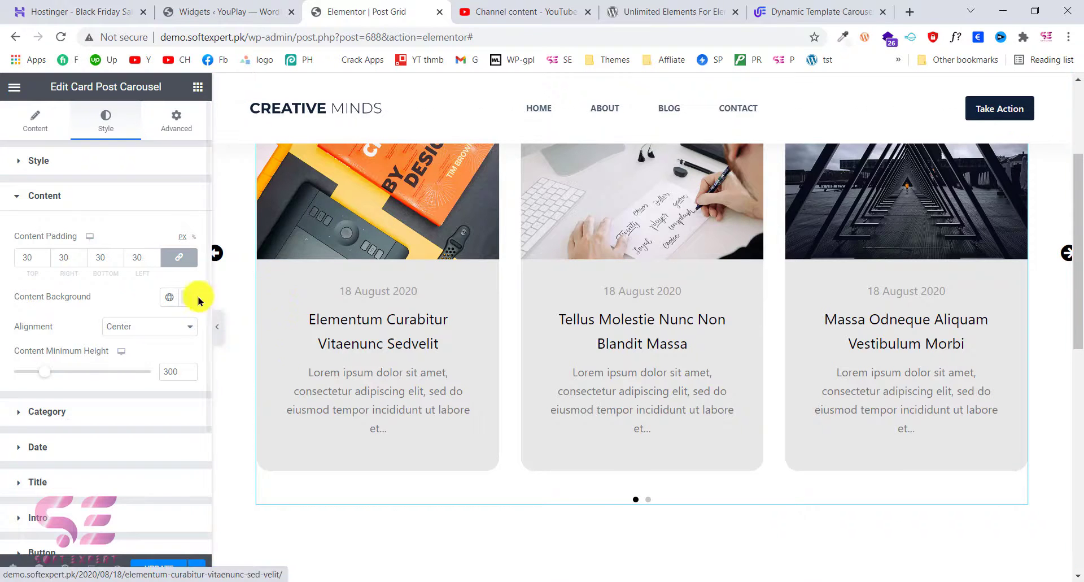
Try left alignment for the card content in the carousel's content style and set it back to Center
scroll(125, 321, "down", 1)
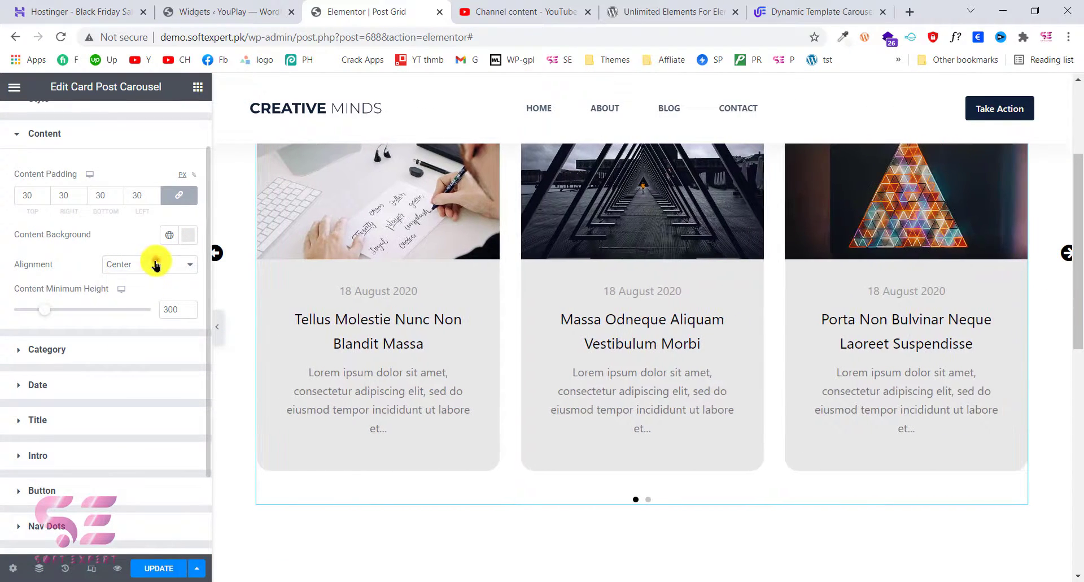
left_click(154, 262)
left_click(139, 308)
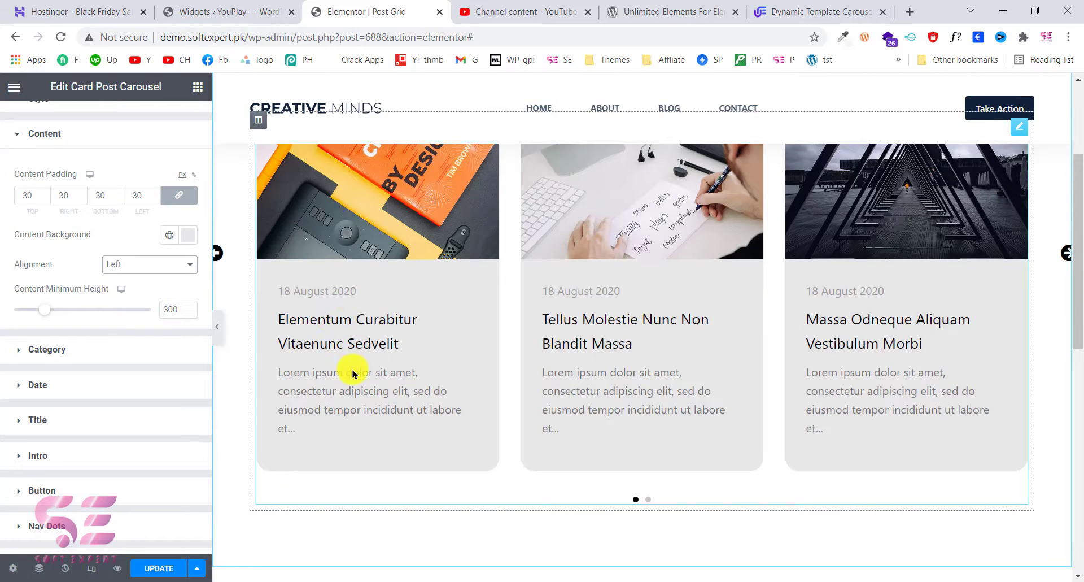
left_click(161, 264)
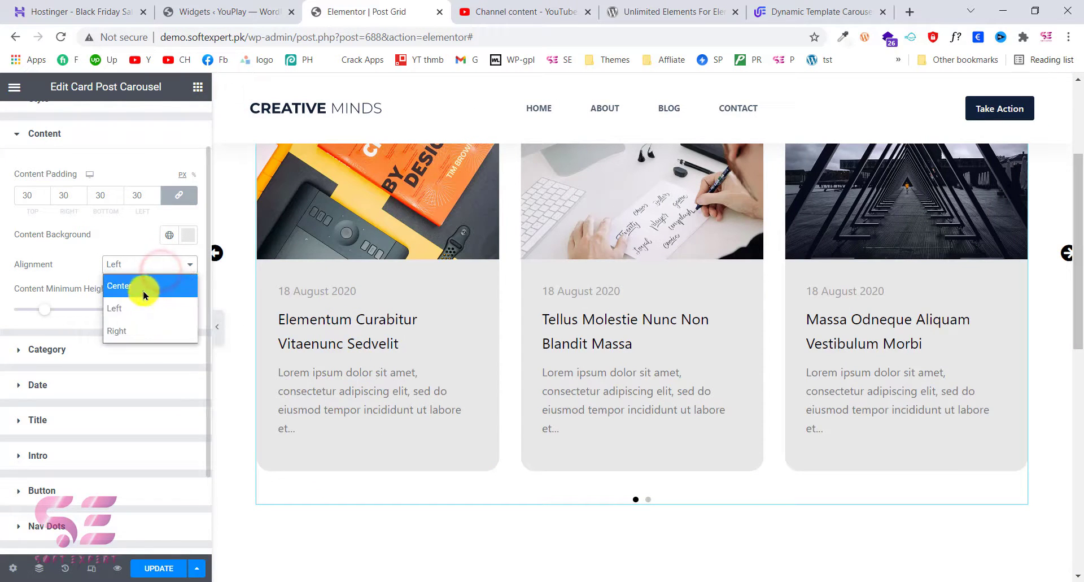
left_click(145, 288)
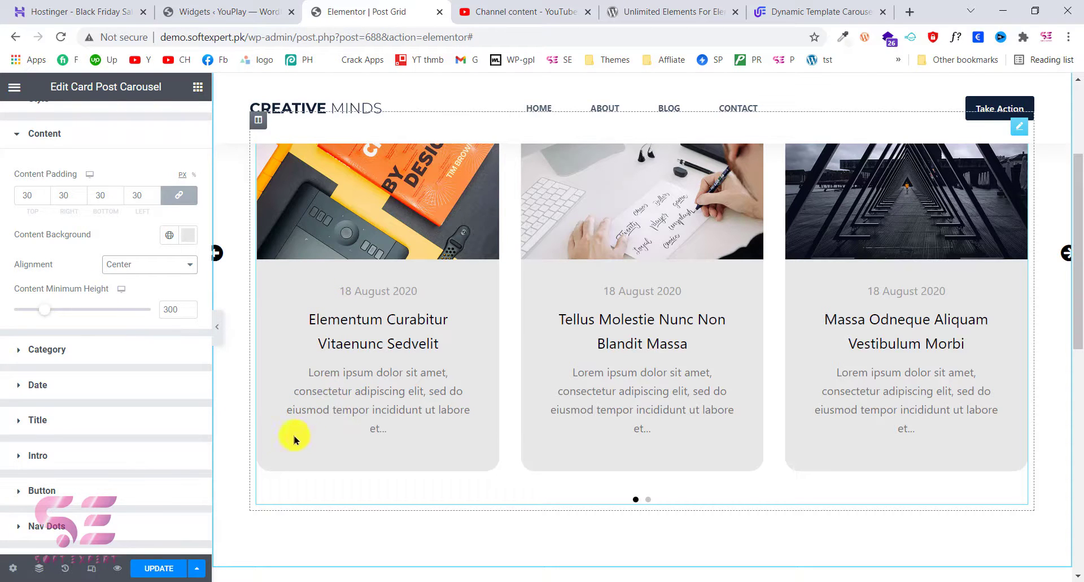
Try red (#FF0000) and a greyish green as the date color in the carousel's date style
left_click(50, 350)
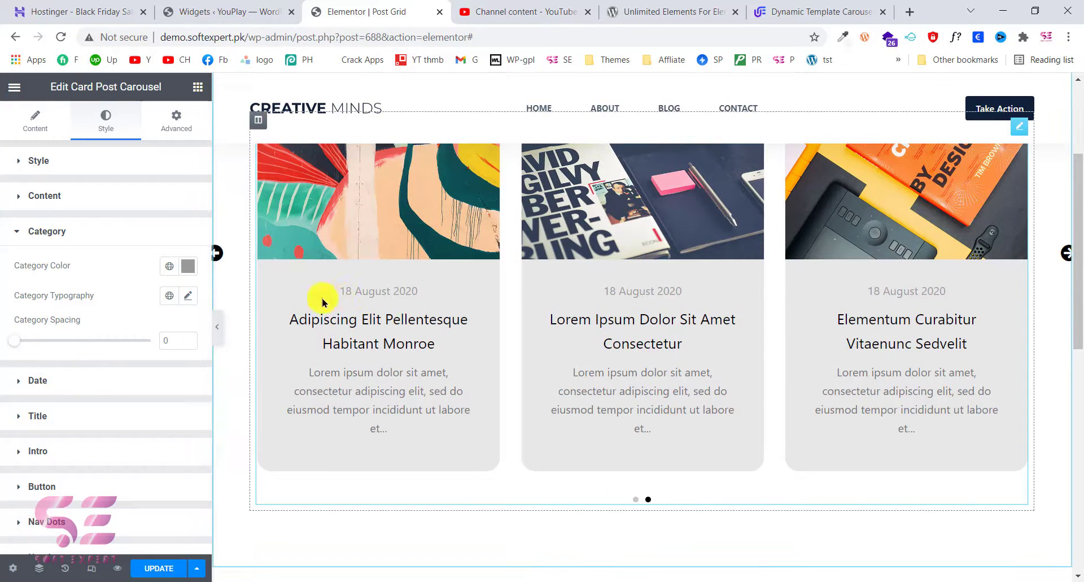
left_click(69, 381)
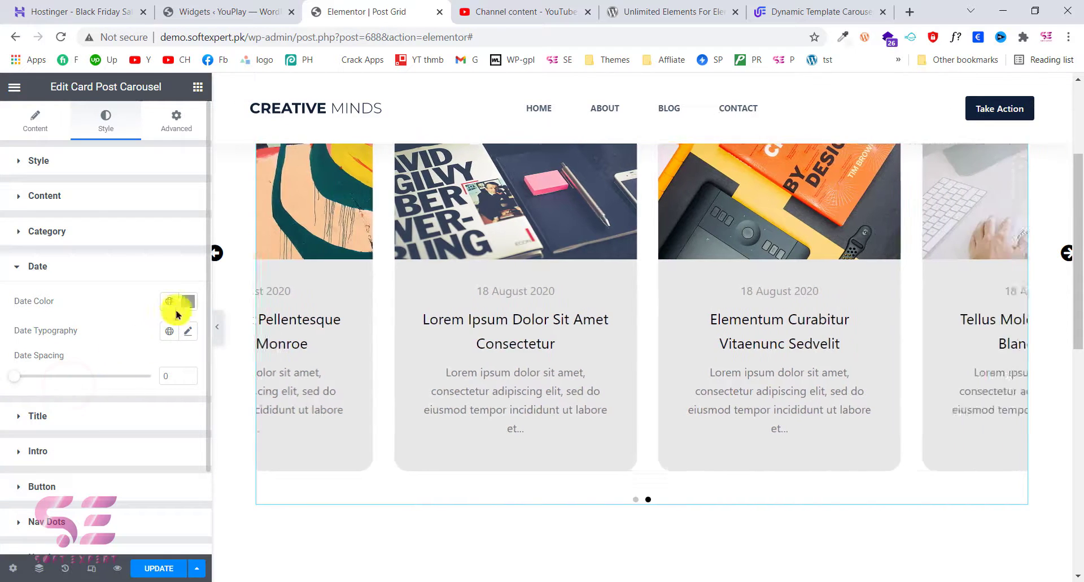
left_click(188, 301)
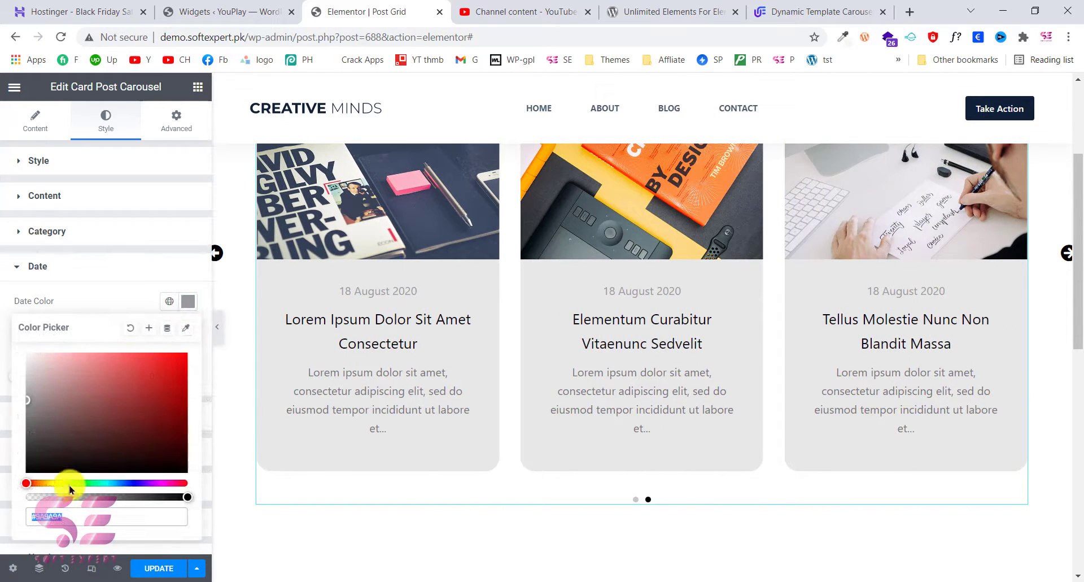
left_click(130, 401)
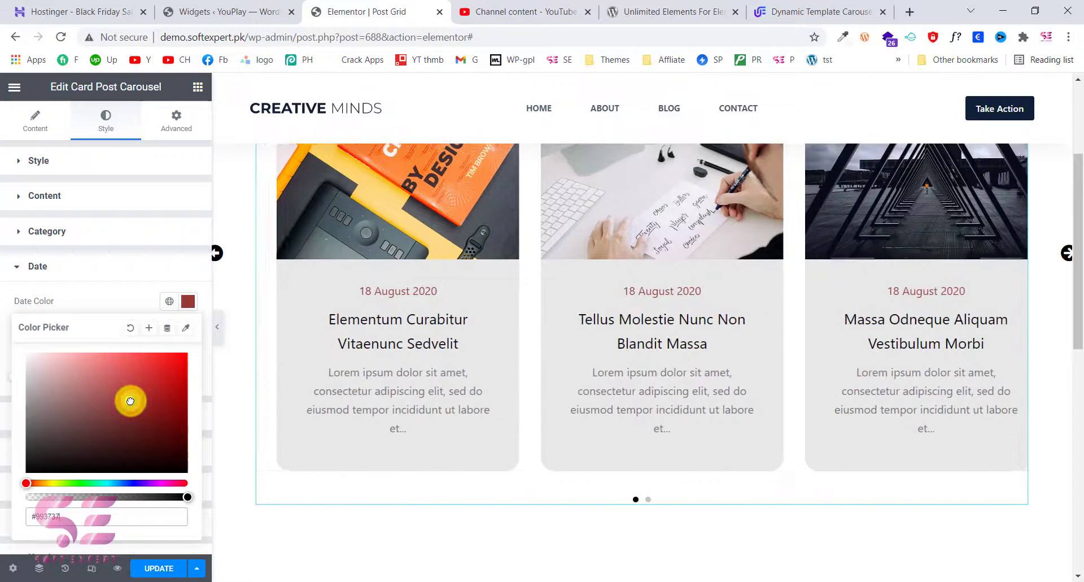
left_click_drag(147, 399, 192, 368)
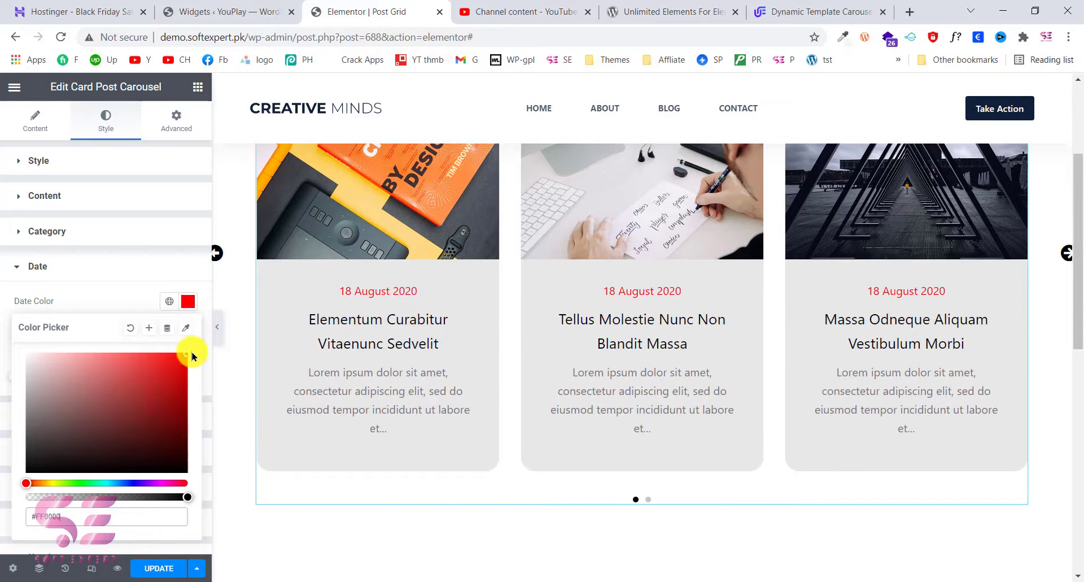
left_click(91, 481)
left_click_drag(130, 426, 33, 389)
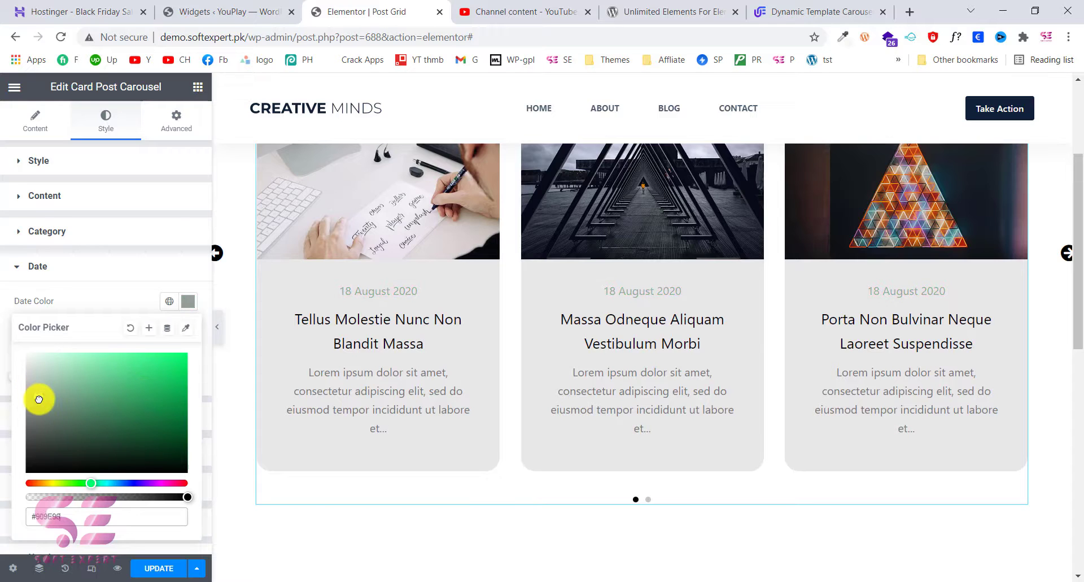
Set the carousel's date color back to a neutral grey with a hex code and close the date style
left_click(65, 516)
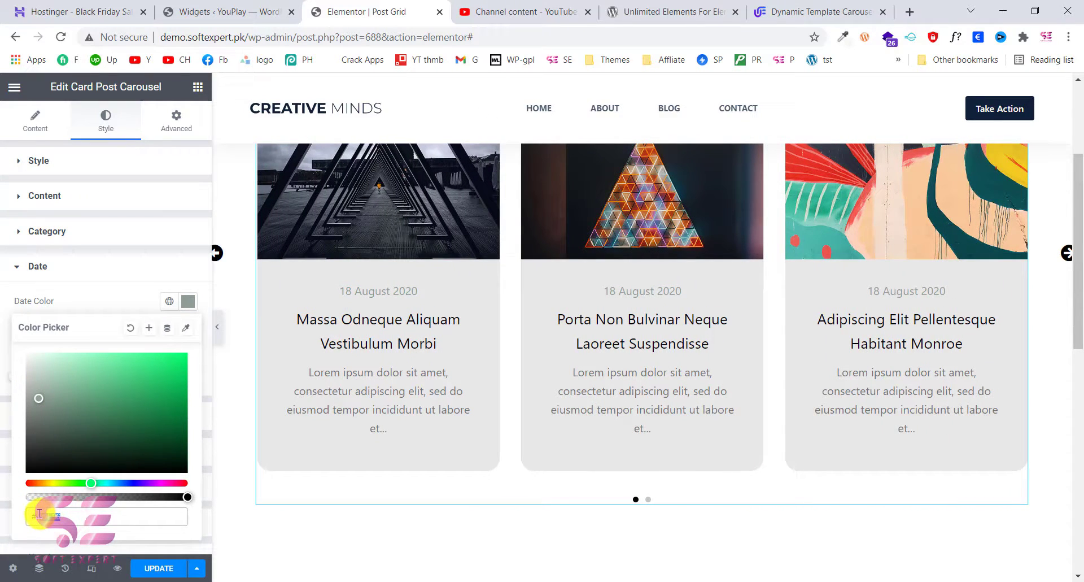
key("ctrl+v")
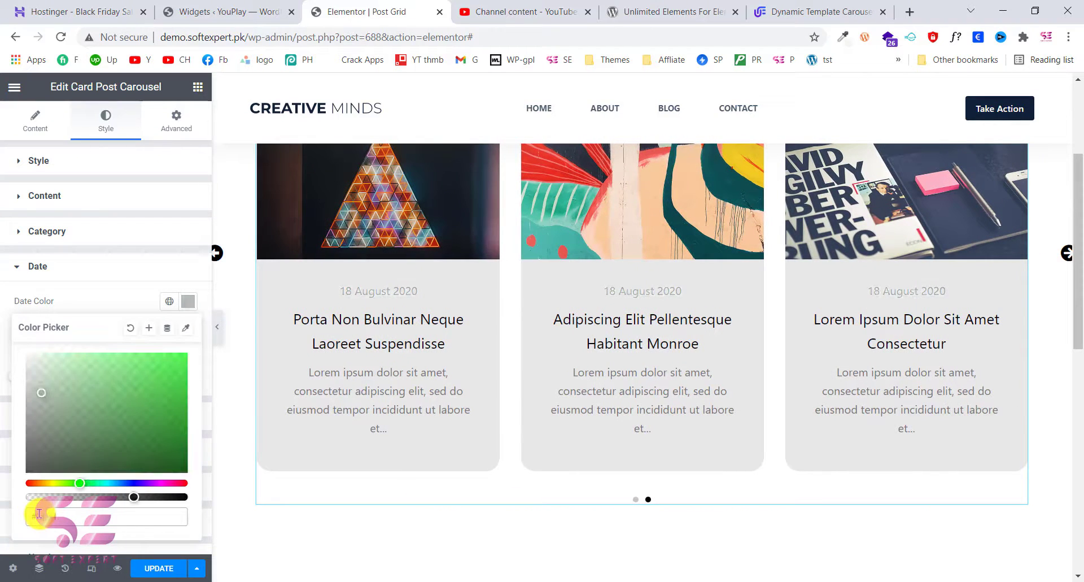
type("aa")
left_click(85, 274)
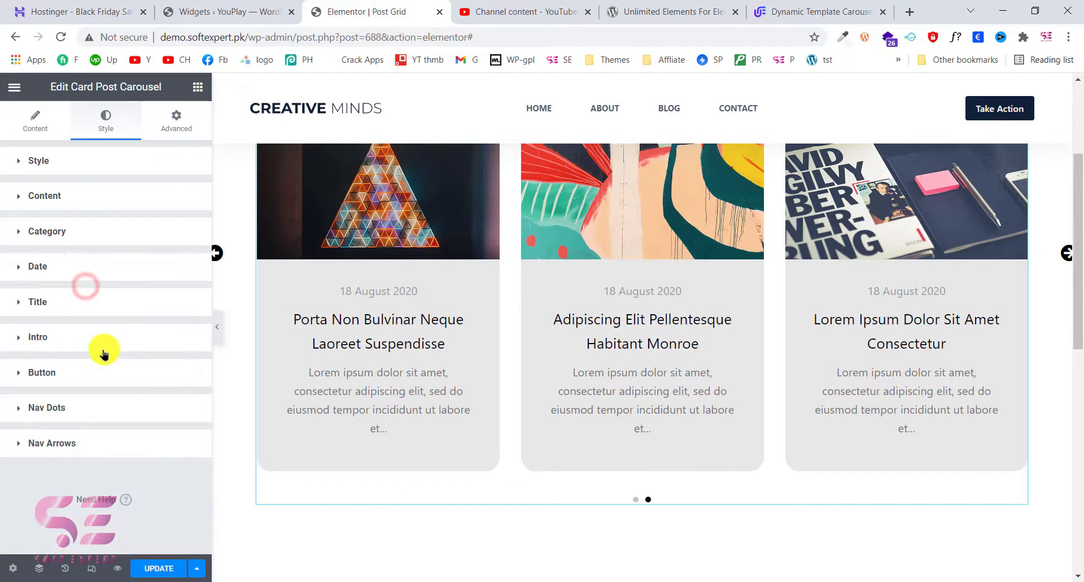
Review the color, typography and spacing options in the carousel's title and intro styles
left_click(54, 308)
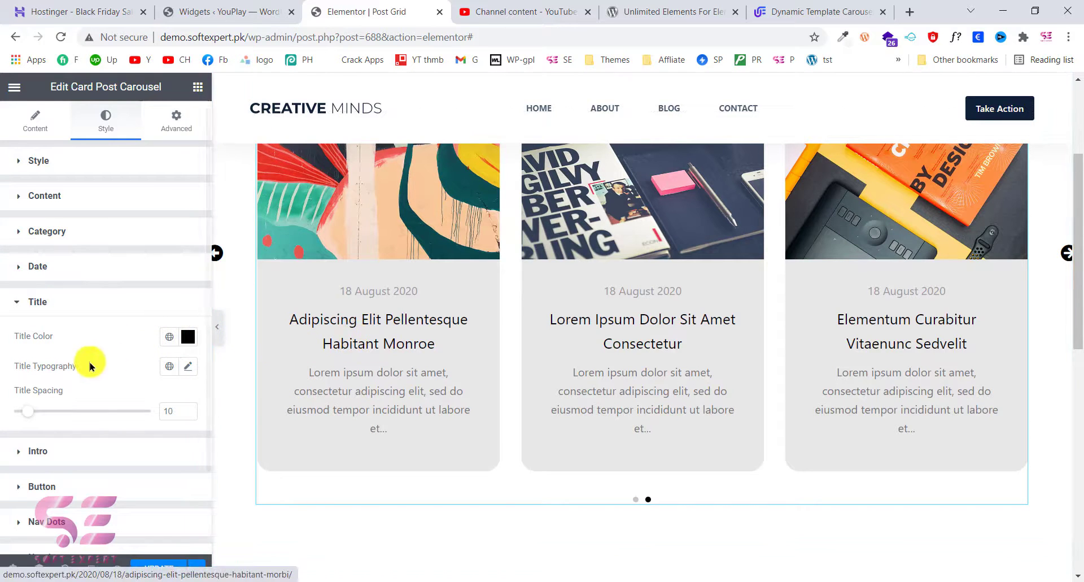
scroll(89, 363, "down", 2)
left_click(57, 356)
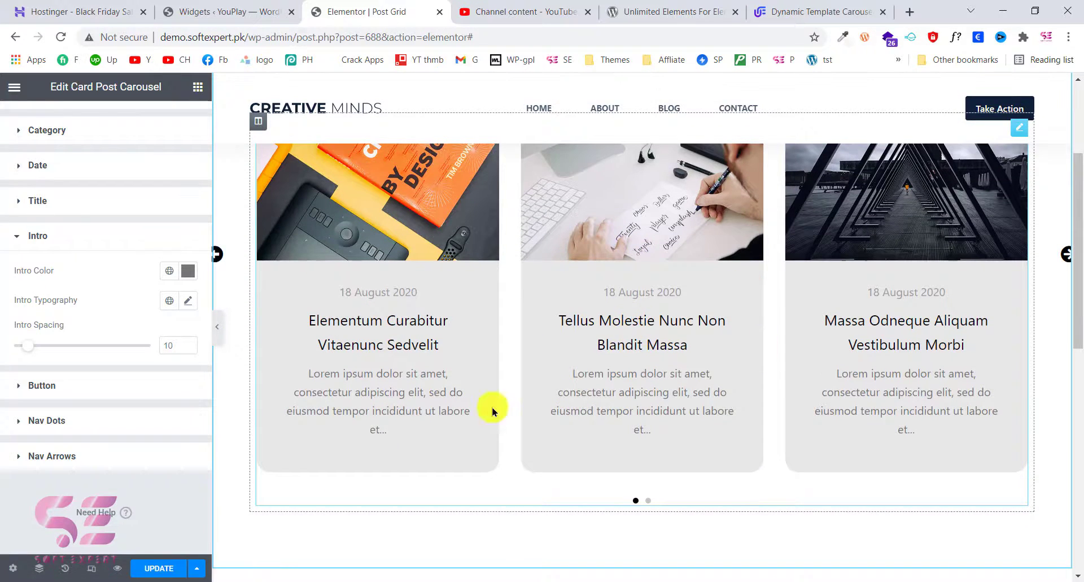
Update the Post Grid page and advance the carousel through its posts in the page preview
left_click(155, 569)
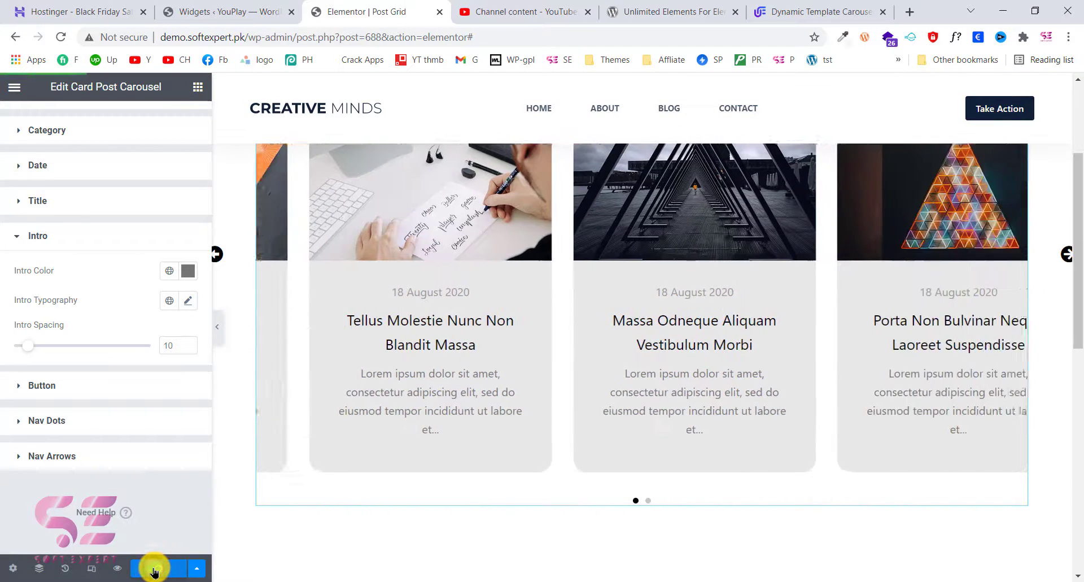
left_click(118, 568)
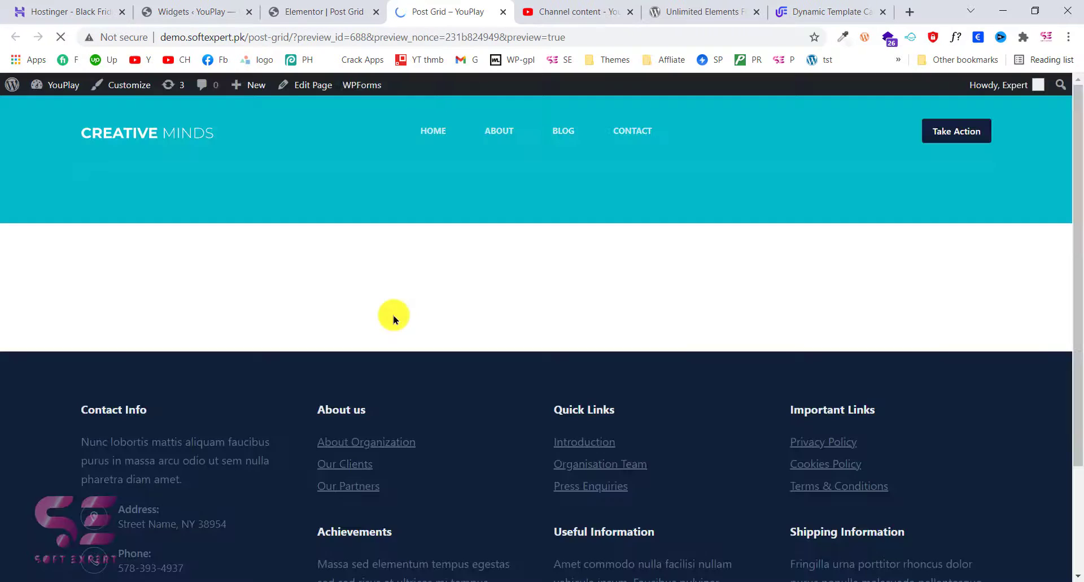
scroll(465, 367, "up", 1)
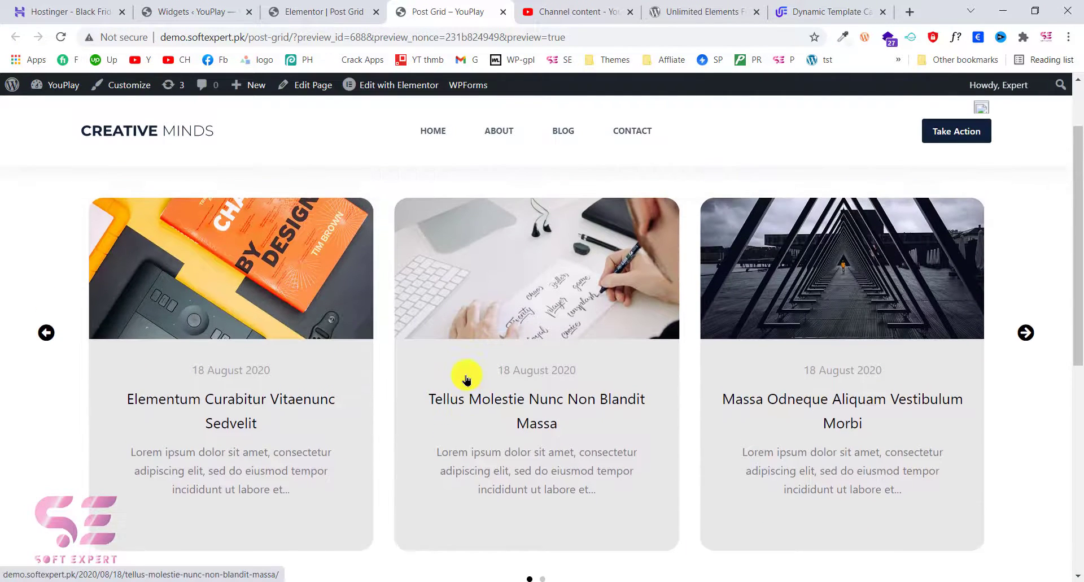
left_click(1023, 327)
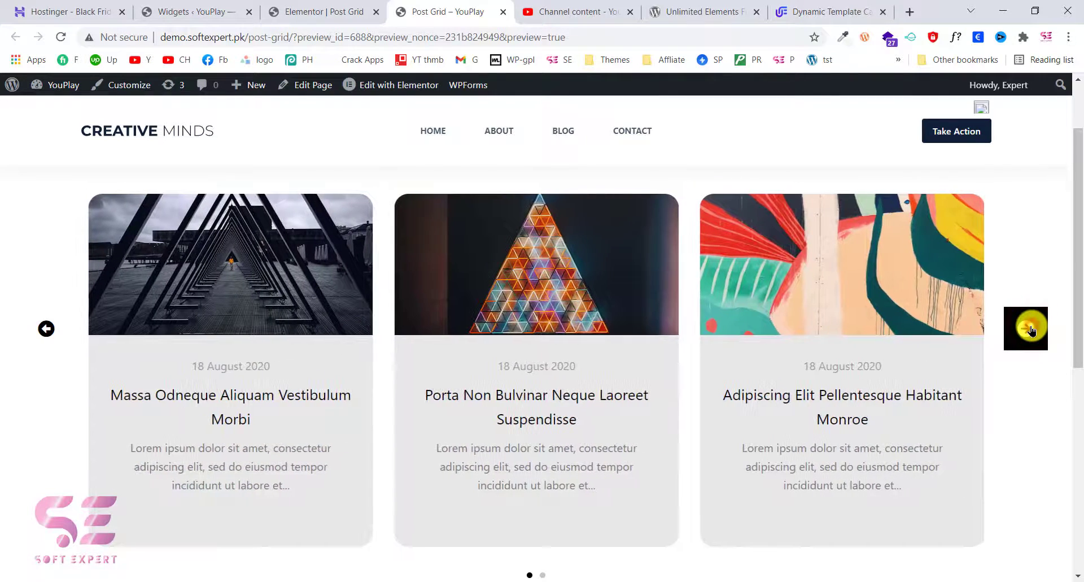
left_click(1029, 333)
left_click(1027, 334)
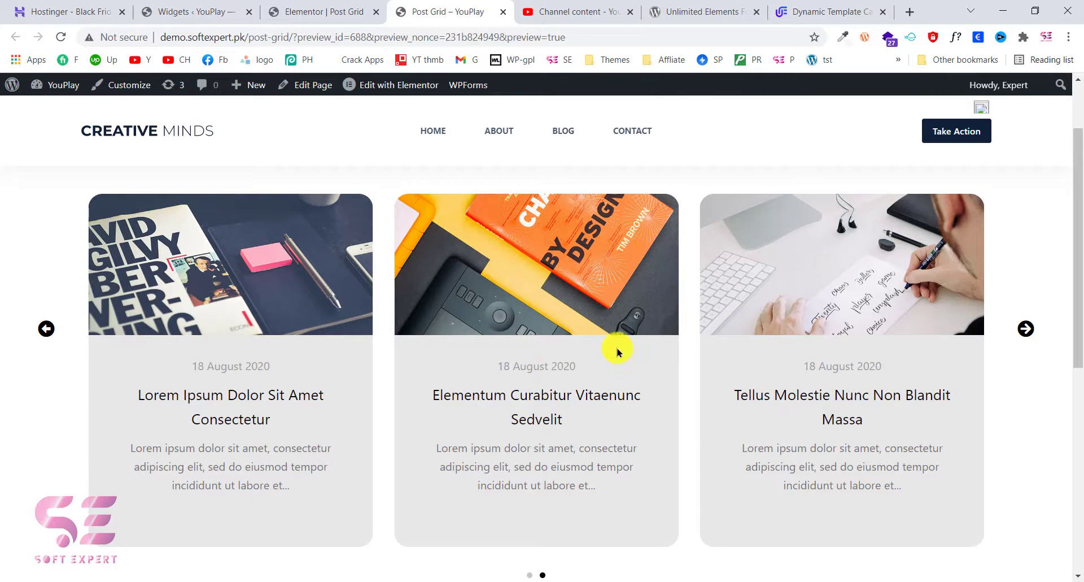
Browse the widget categories and the post widgets in the Unlimited Elements library
left_click(203, 12)
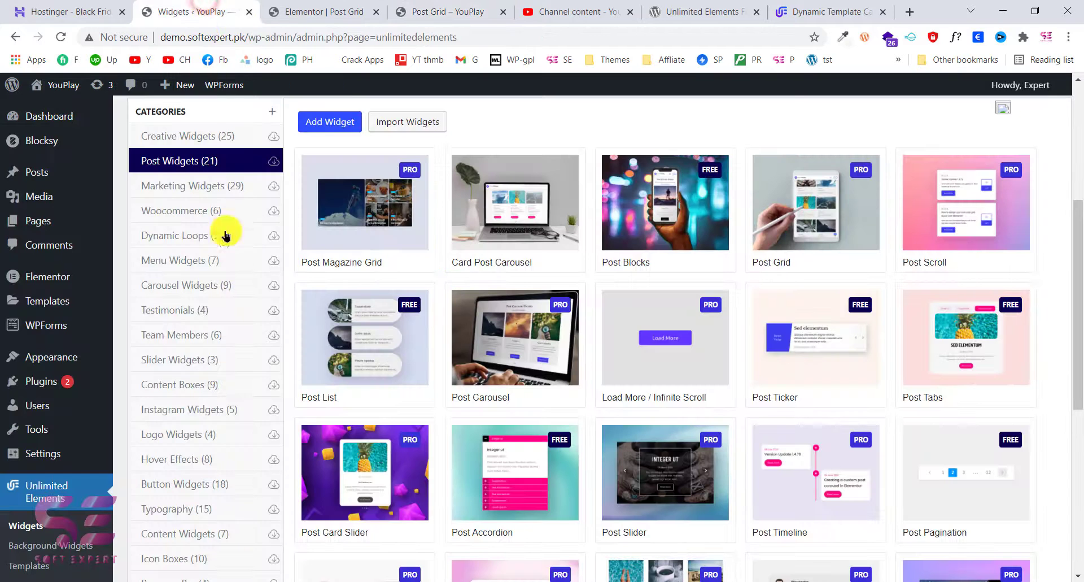
scroll(218, 213, "up", 2)
scroll(218, 277, "down", 1)
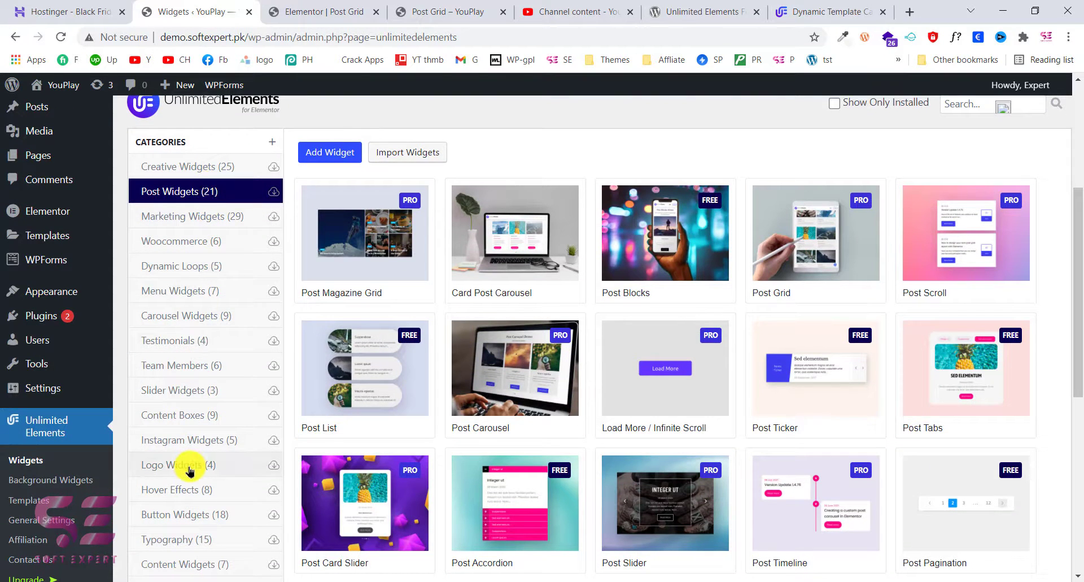
scroll(203, 370, "down", 1)
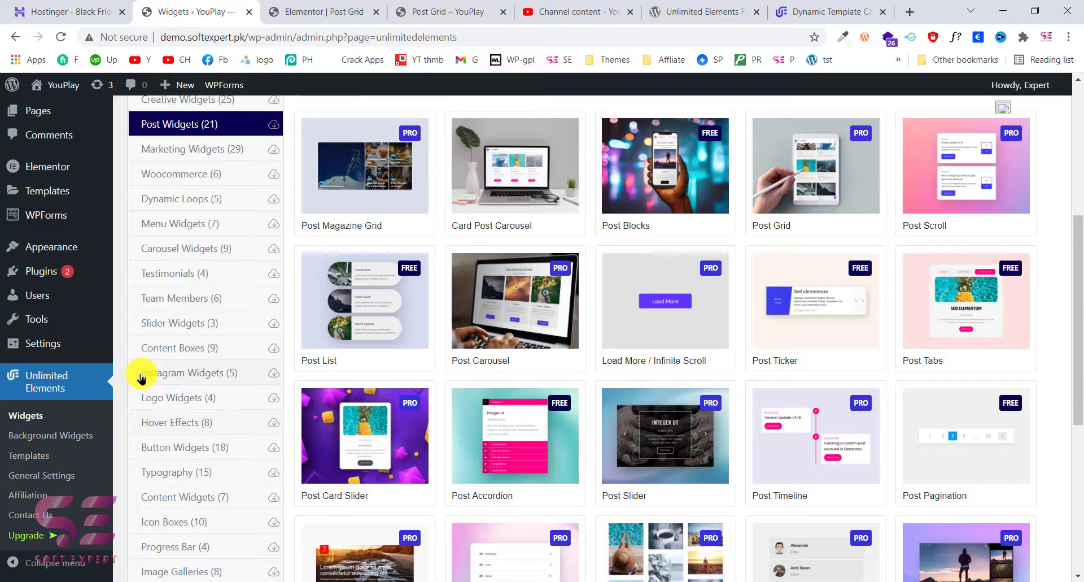
scroll(239, 397, "down", 2)
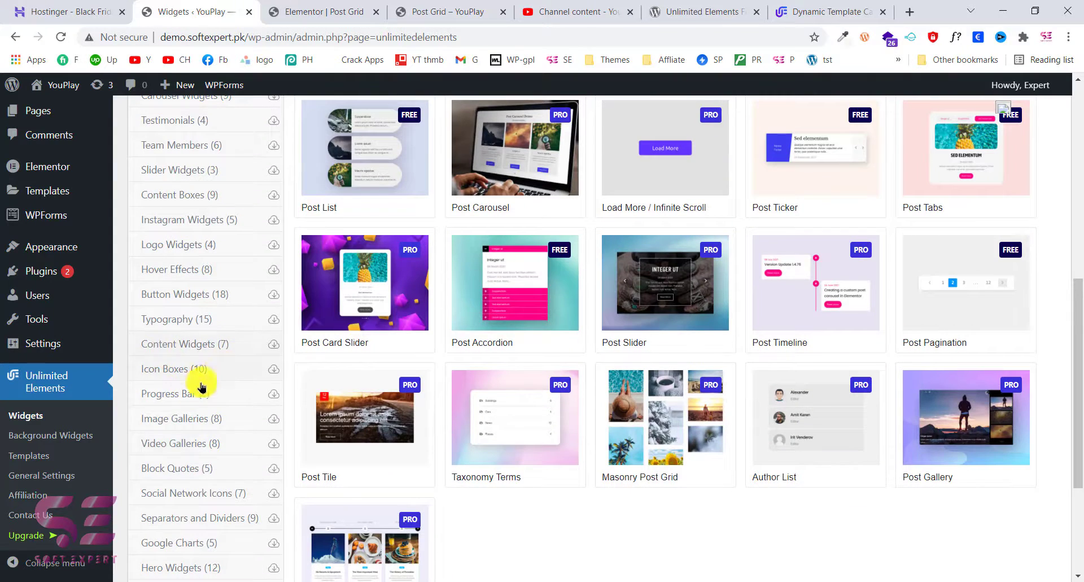
scroll(215, 495, "down", 1)
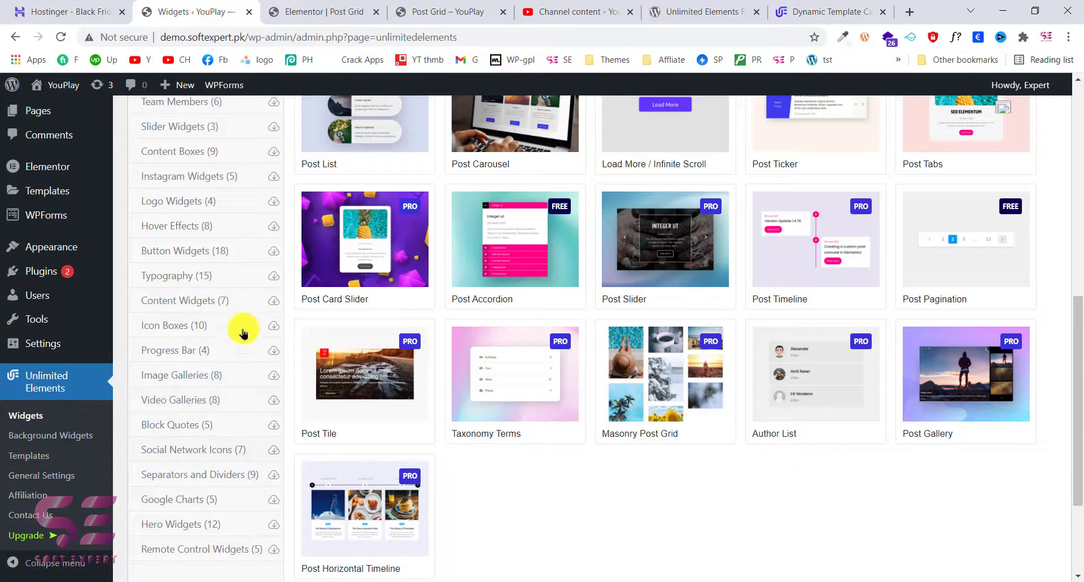
scroll(243, 333, "up", 5)
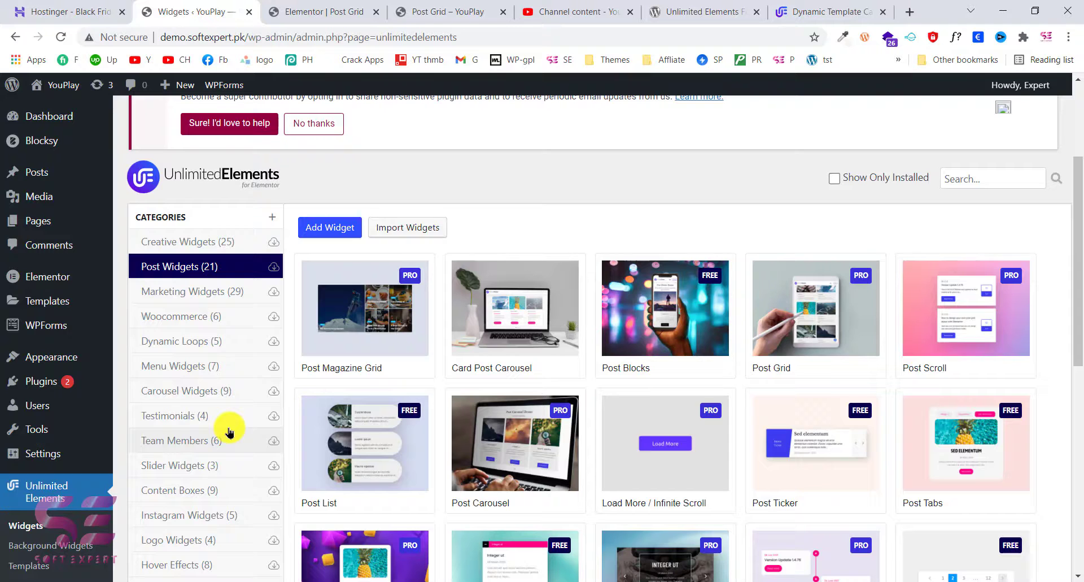
Return to the Elementor editor and check the carousel in the mobile responsive view, switching slides with its navigation dots
left_click(429, 11)
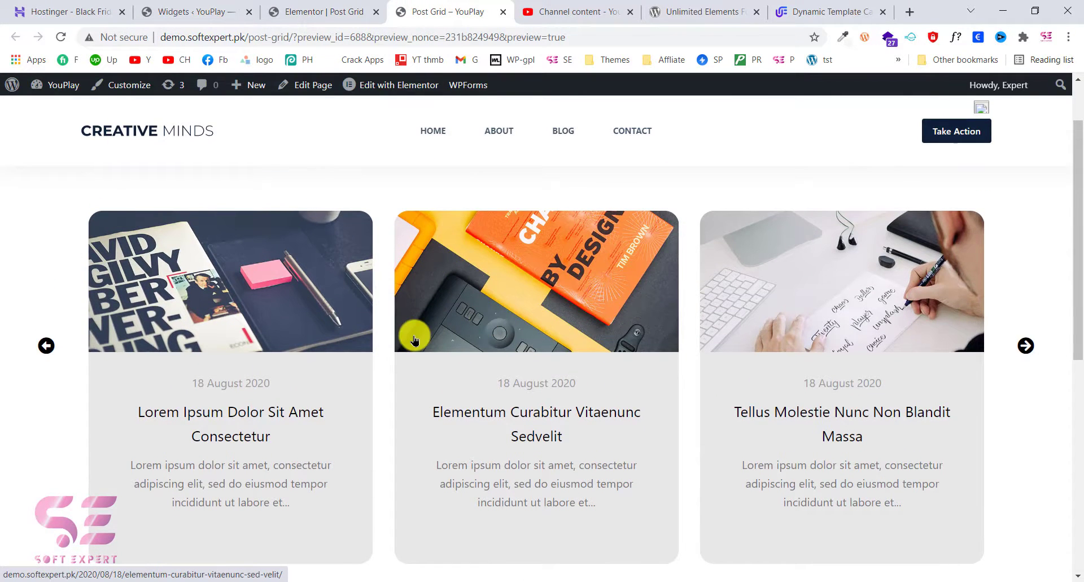
left_click(339, 11)
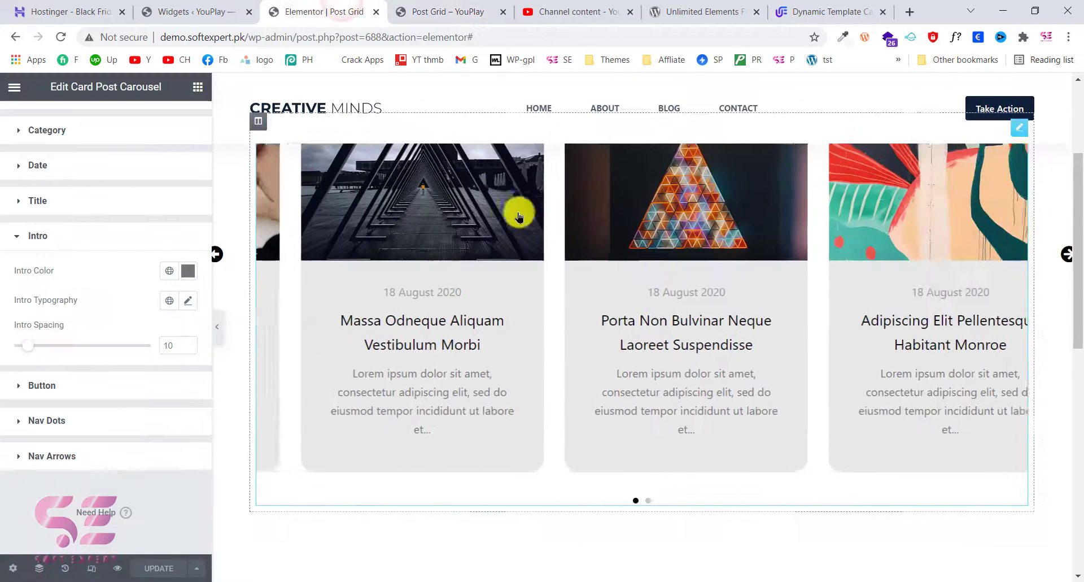
left_click(89, 569)
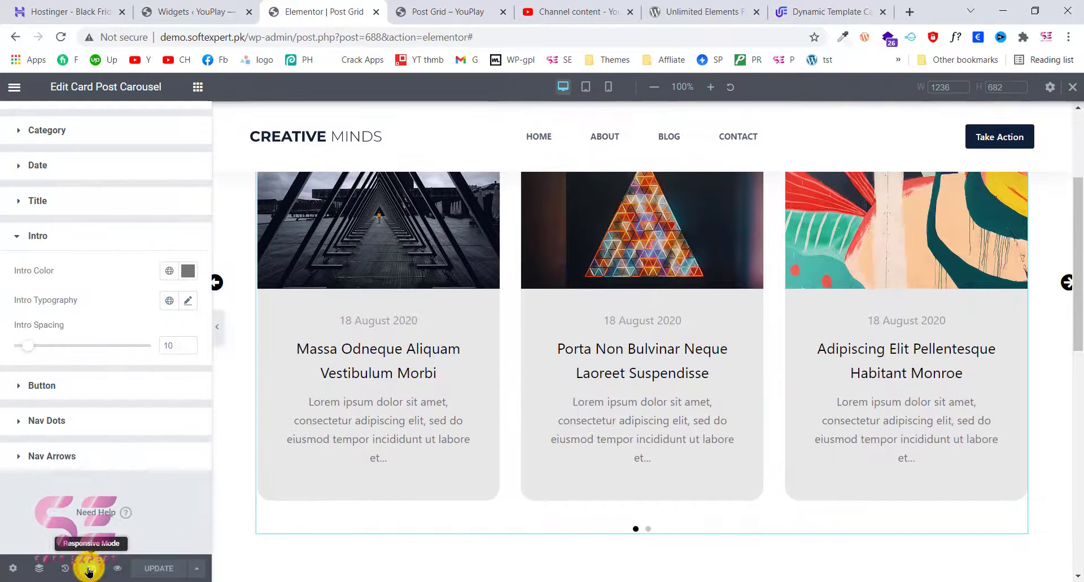
left_click(610, 88)
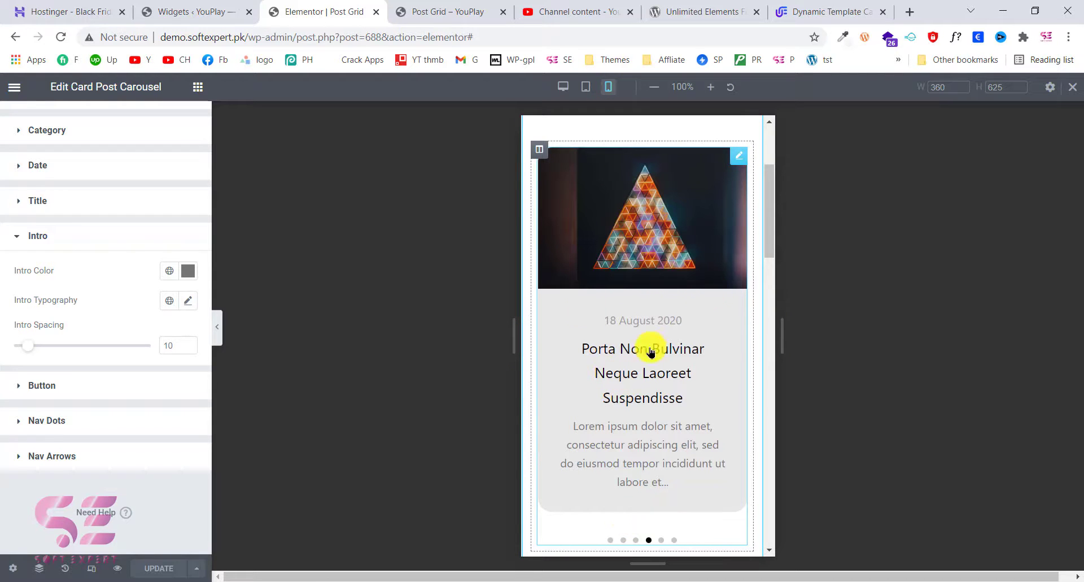
left_click(635, 540)
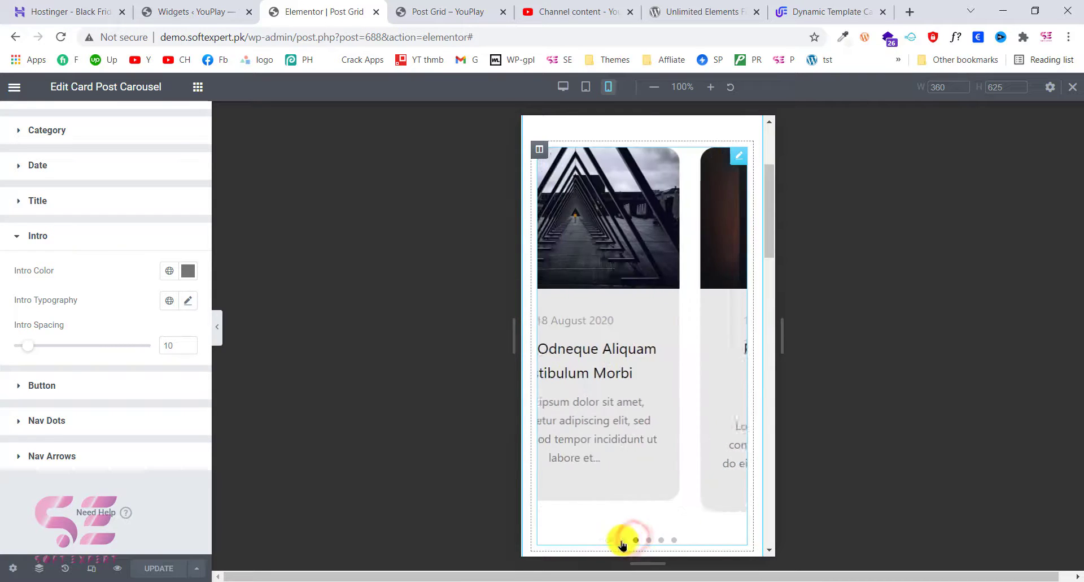
left_click(623, 540)
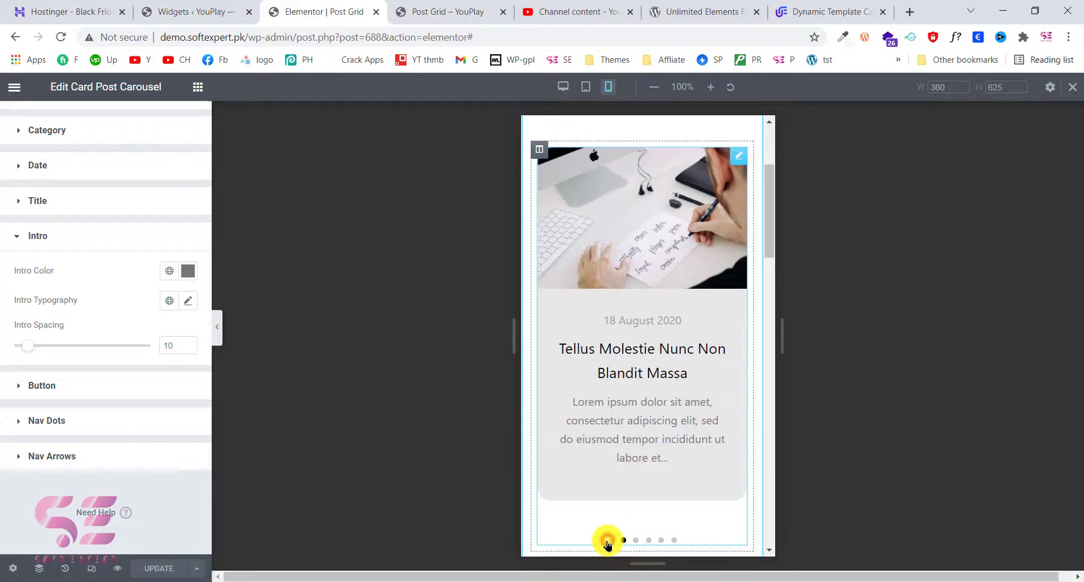
Return to the Post Grid preview and advance the carousel to the next posts twice
key("ctrl+Tab")
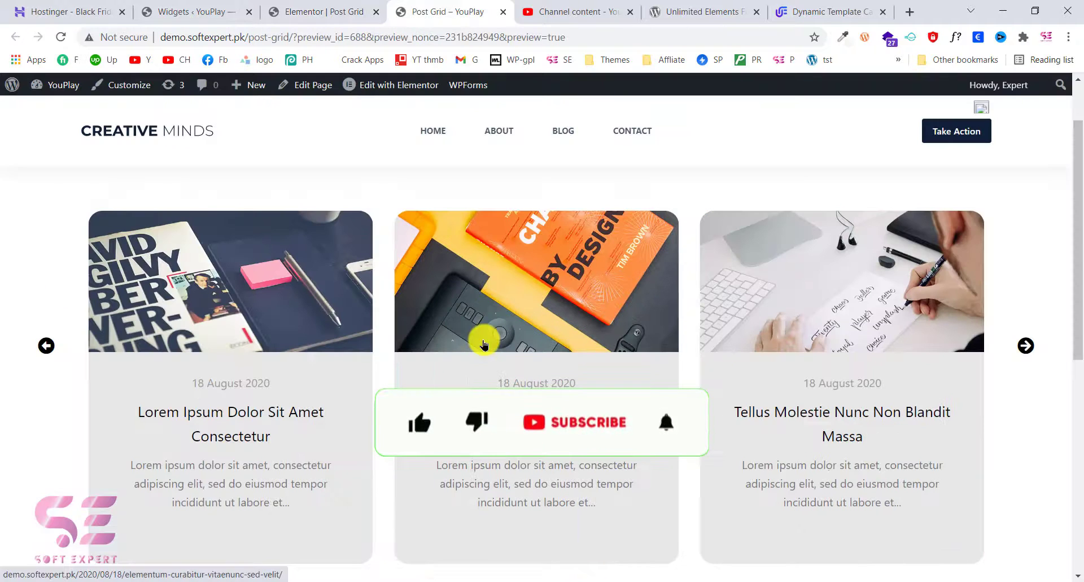
left_click(1024, 353)
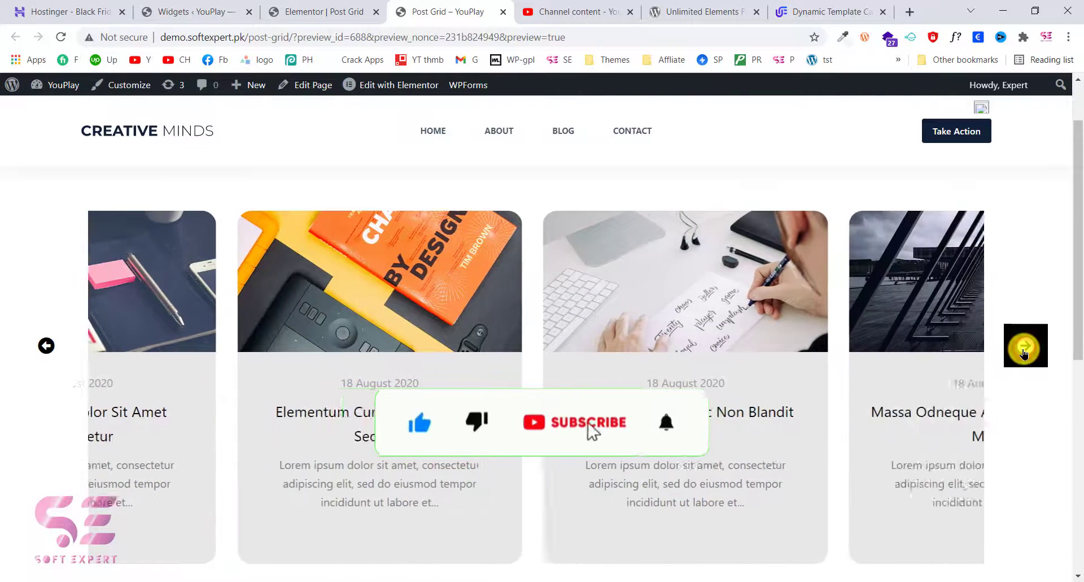
left_click(1024, 353)
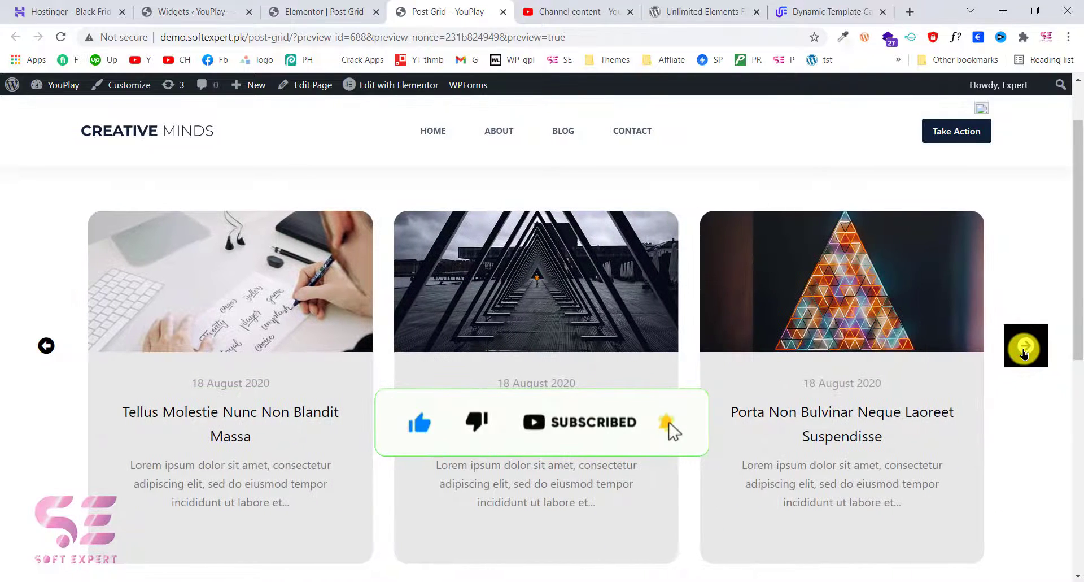